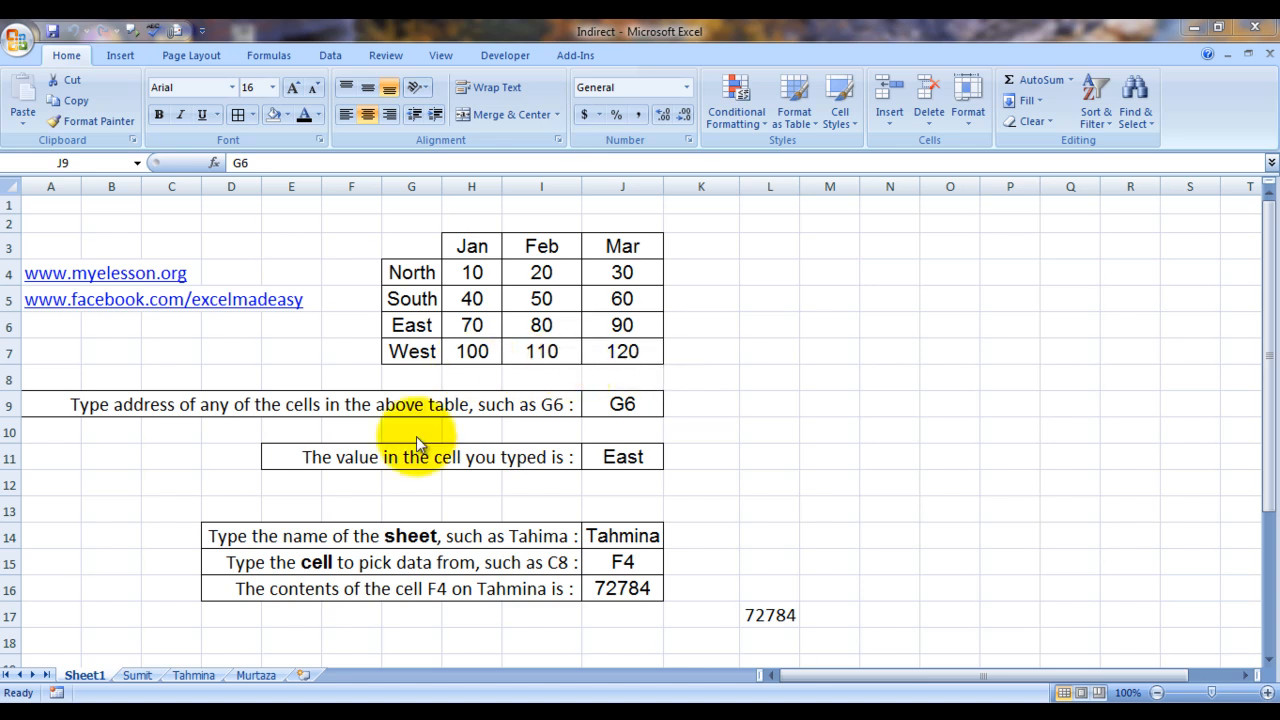
- Inspect the address entry in J9 and the matching table cell G6
click(622, 404)
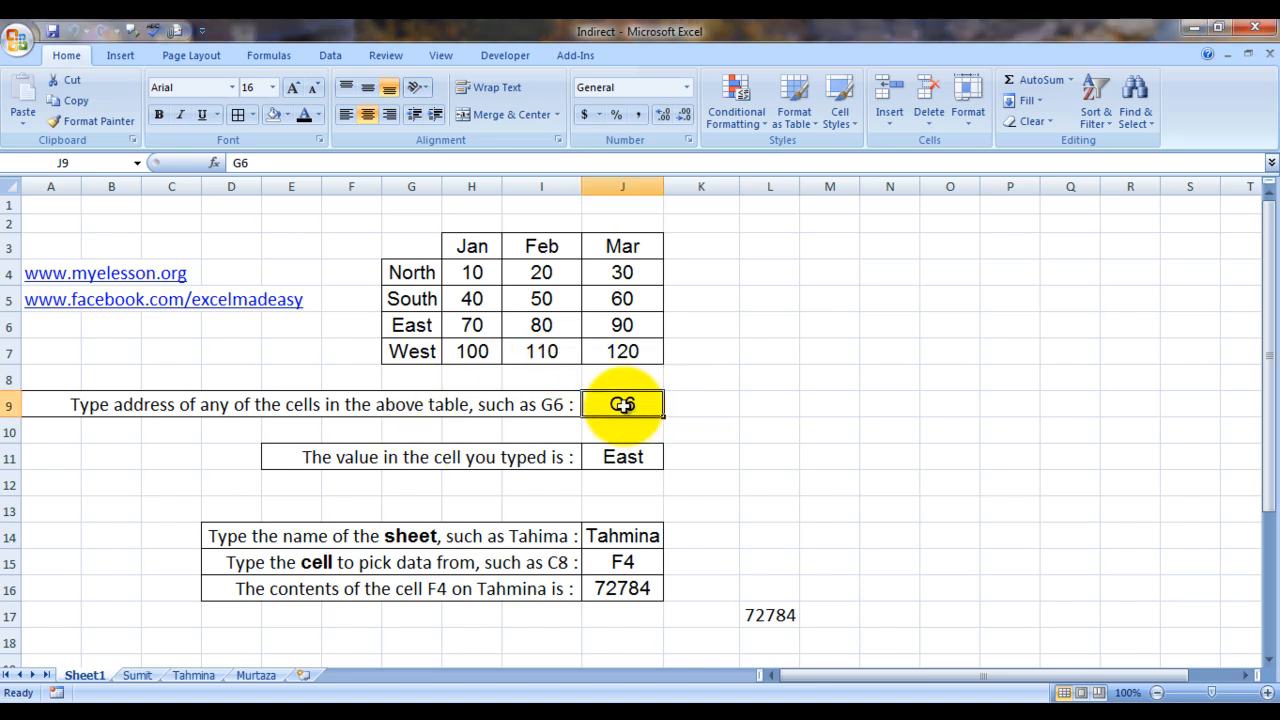
click(414, 186)
click(410, 351)
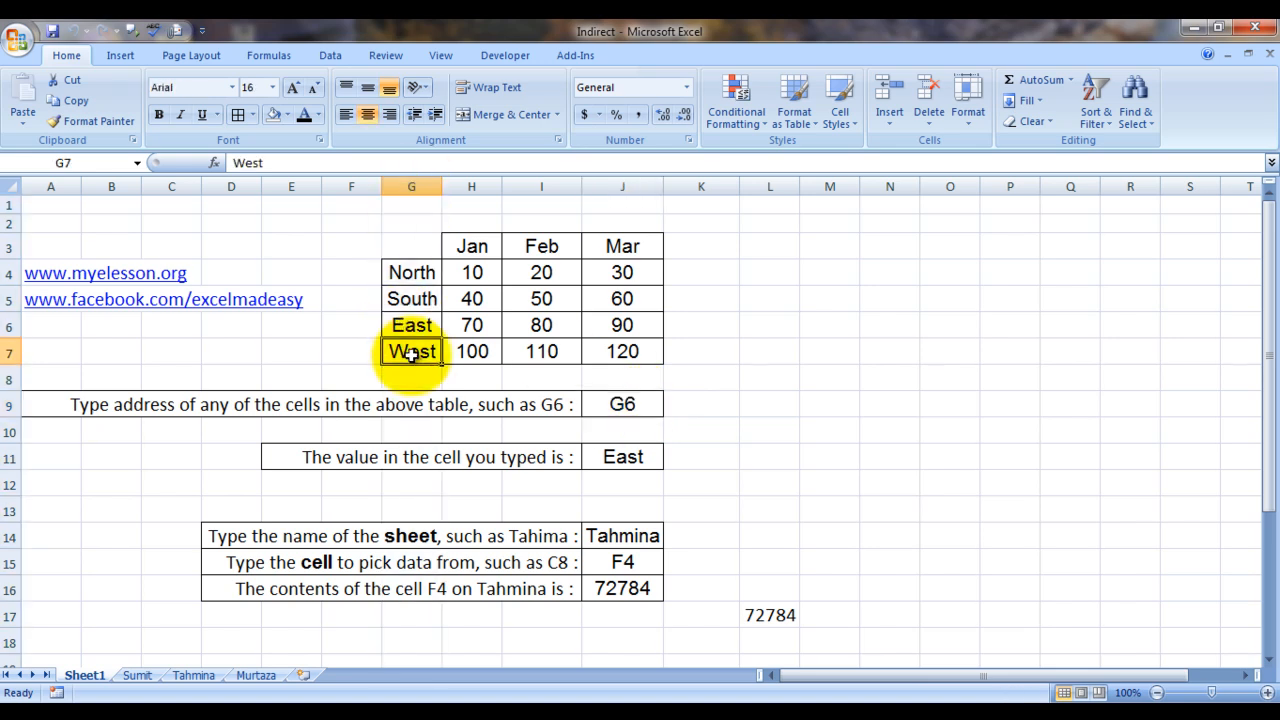
click(418, 325)
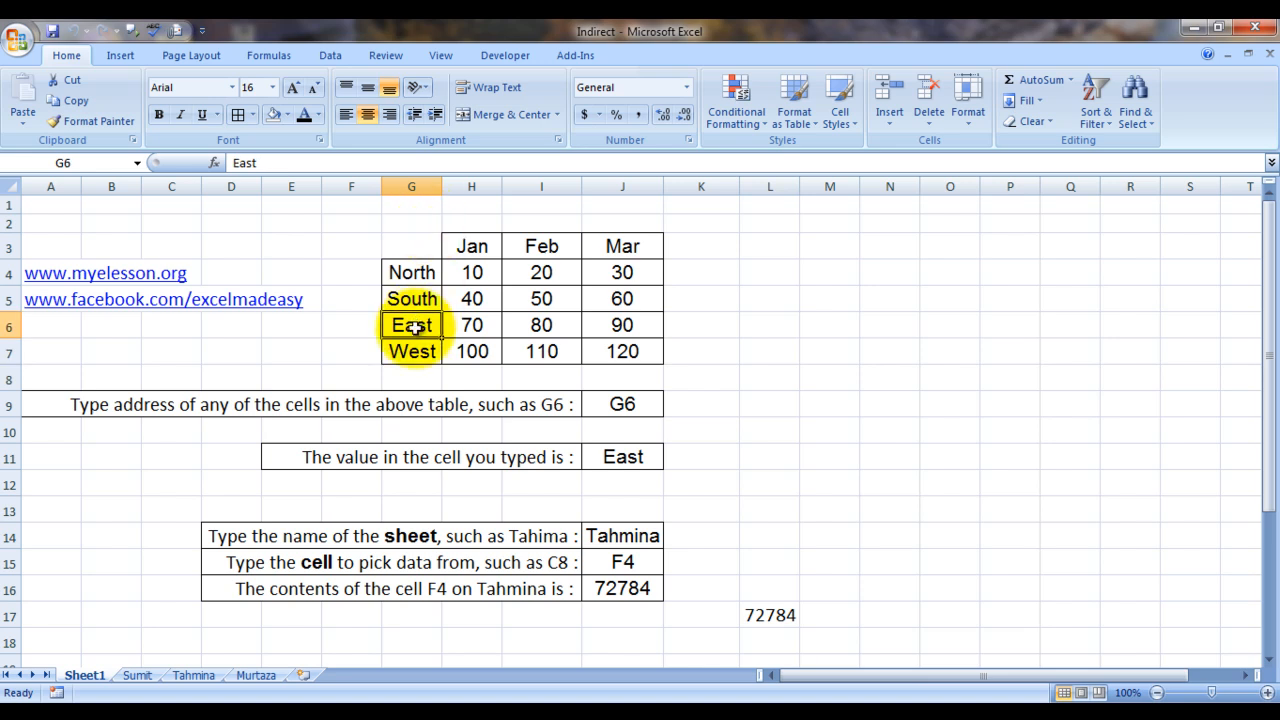
- Clear the result cell J11 and enter the formula =INDIRECT(J9) in it again
click(633, 456)
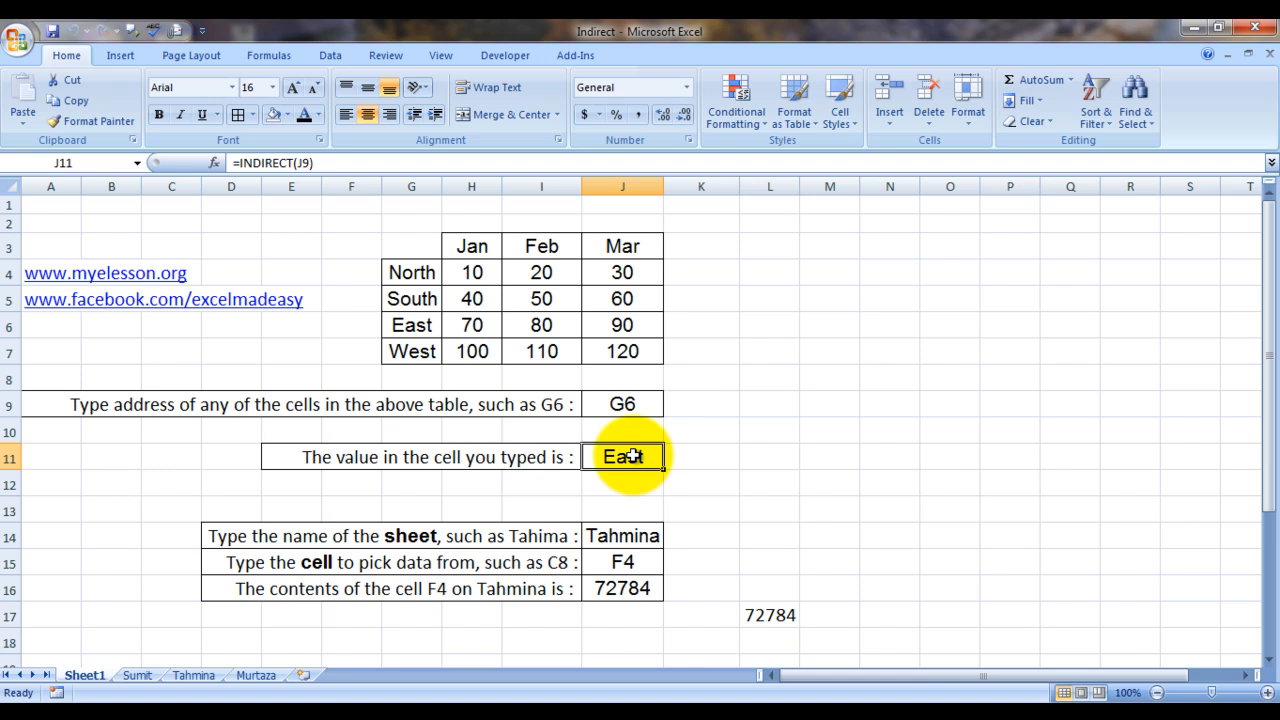
key(Delete)
text(=in)
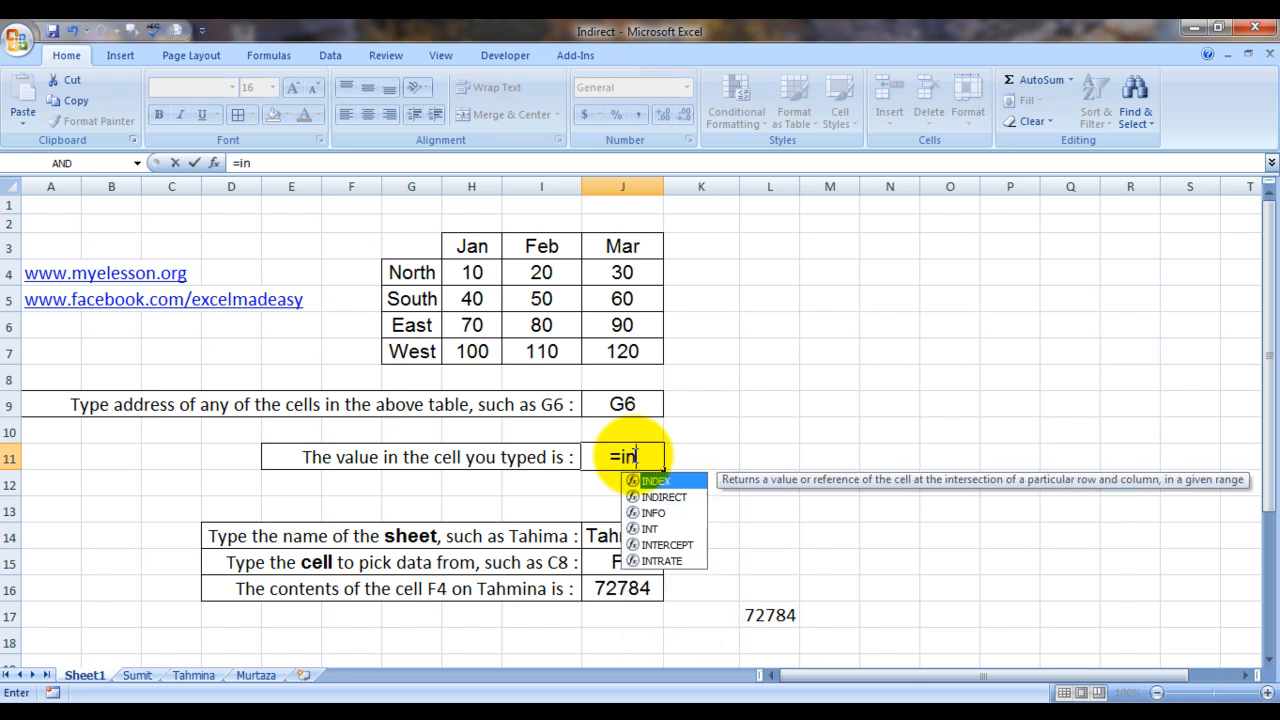
text(d)
key(Down)
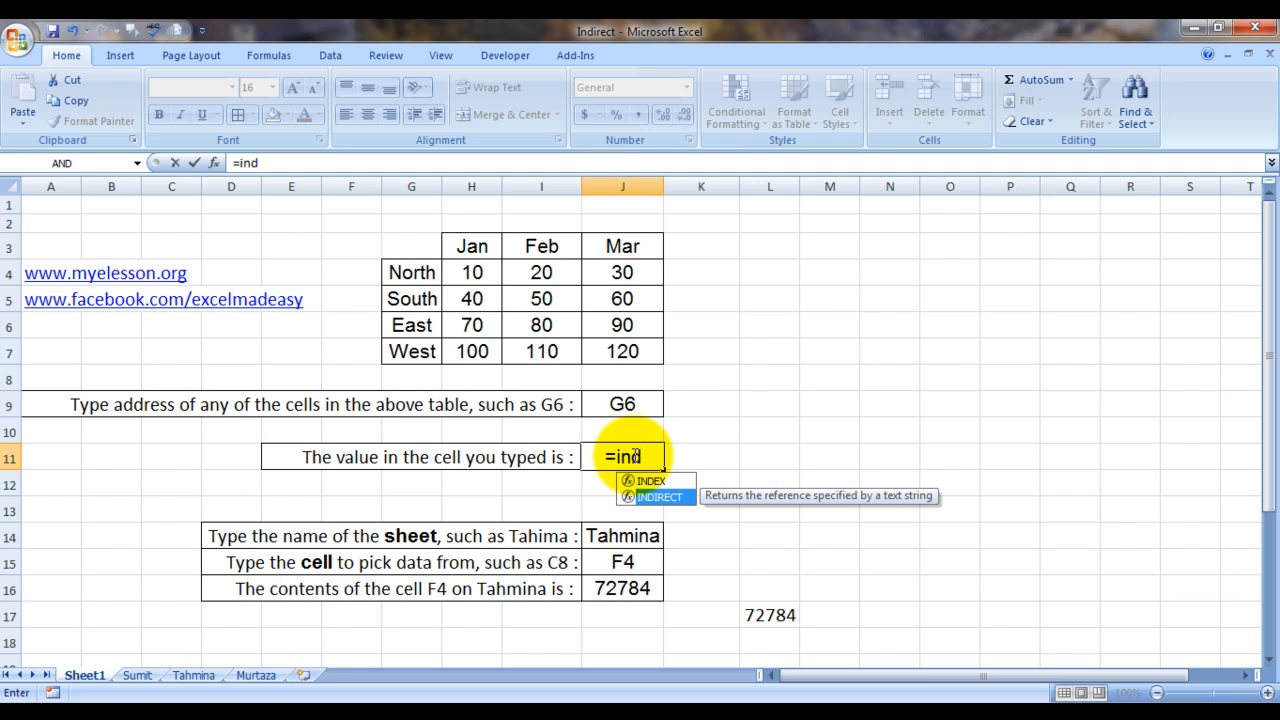
key(Tab)
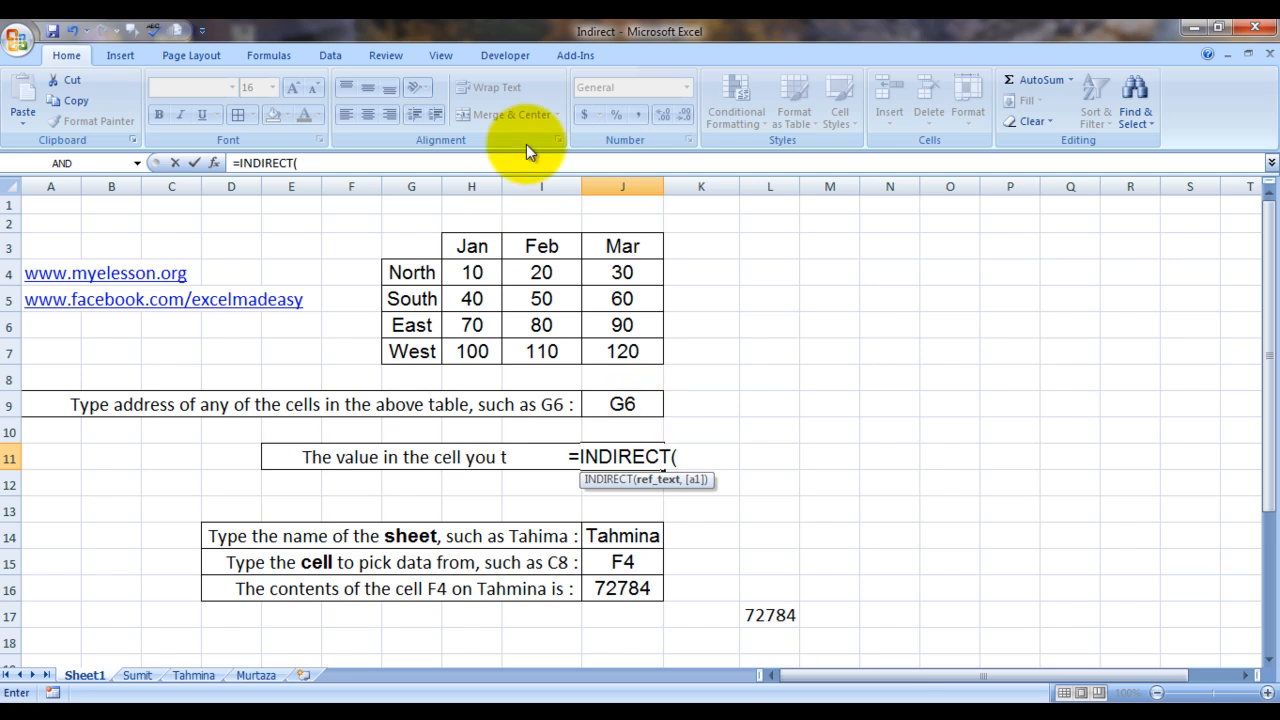
click(650, 405)
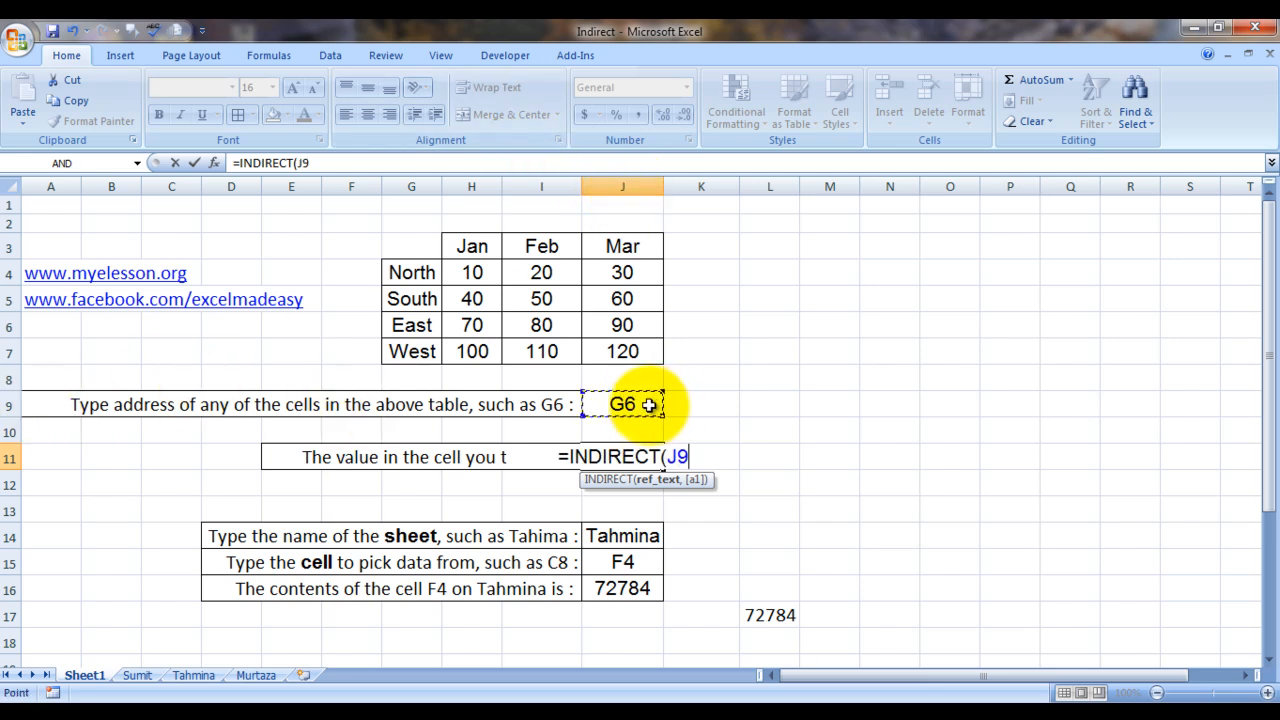
text())
key(Return)
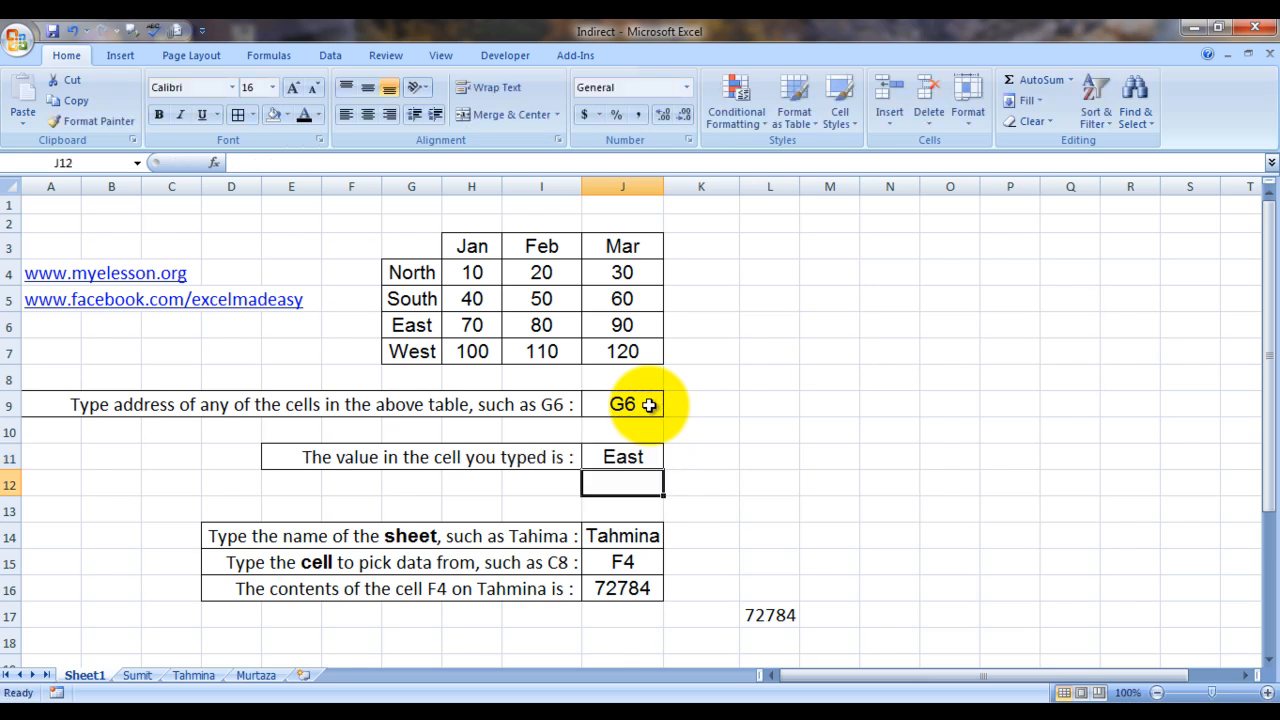
key(Up)
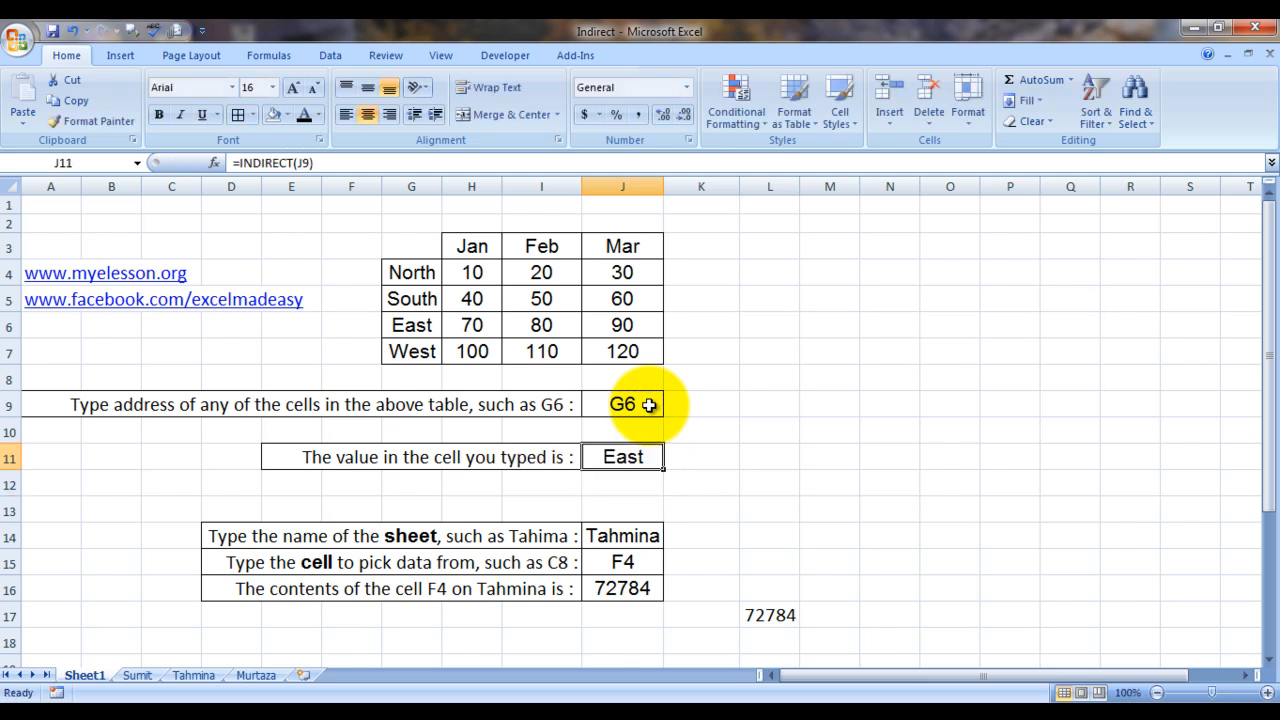
- Set the address in J9 to H6 and check the result in J11 against cell H6 of the table
click(649, 405)
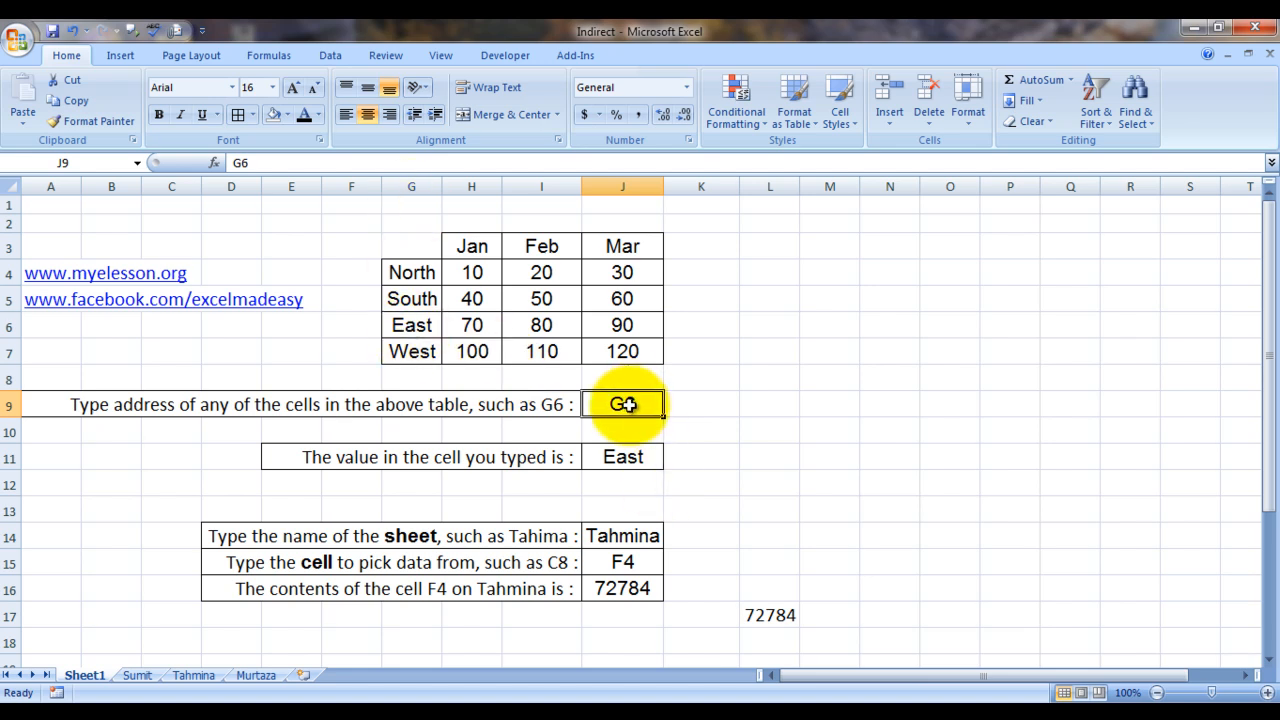
click(413, 328)
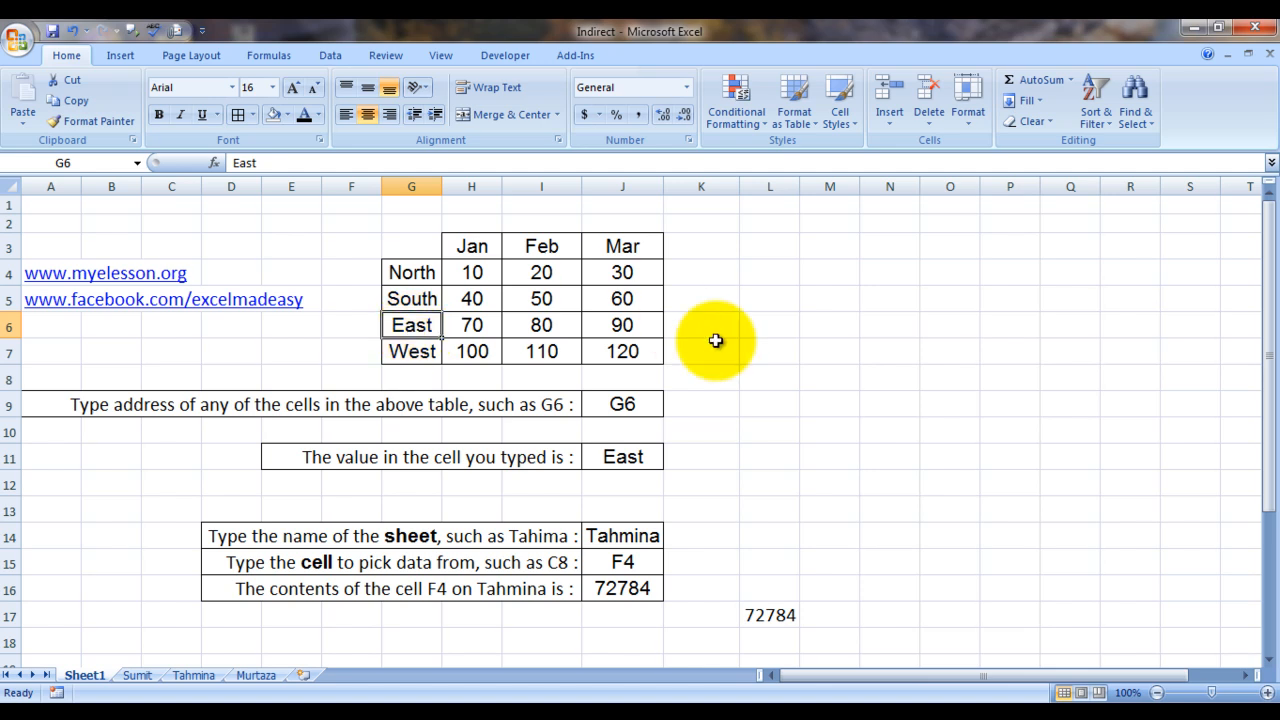
click(620, 404)
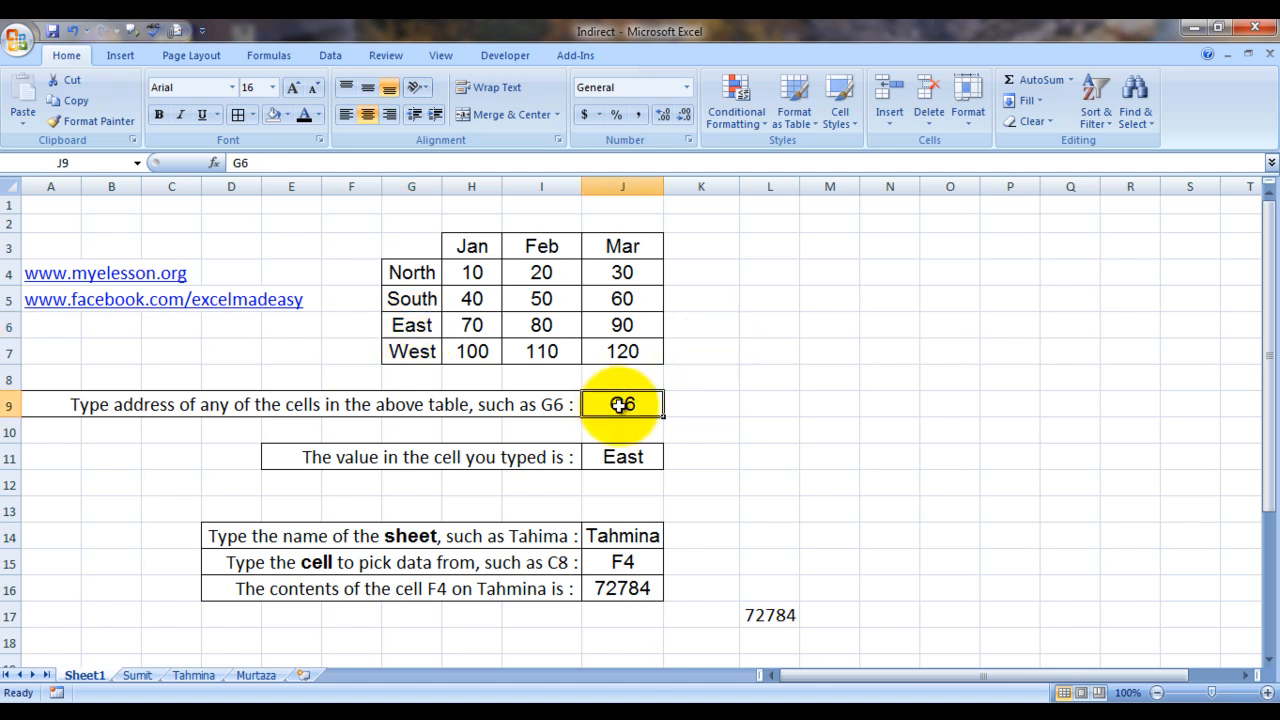
text(H6)
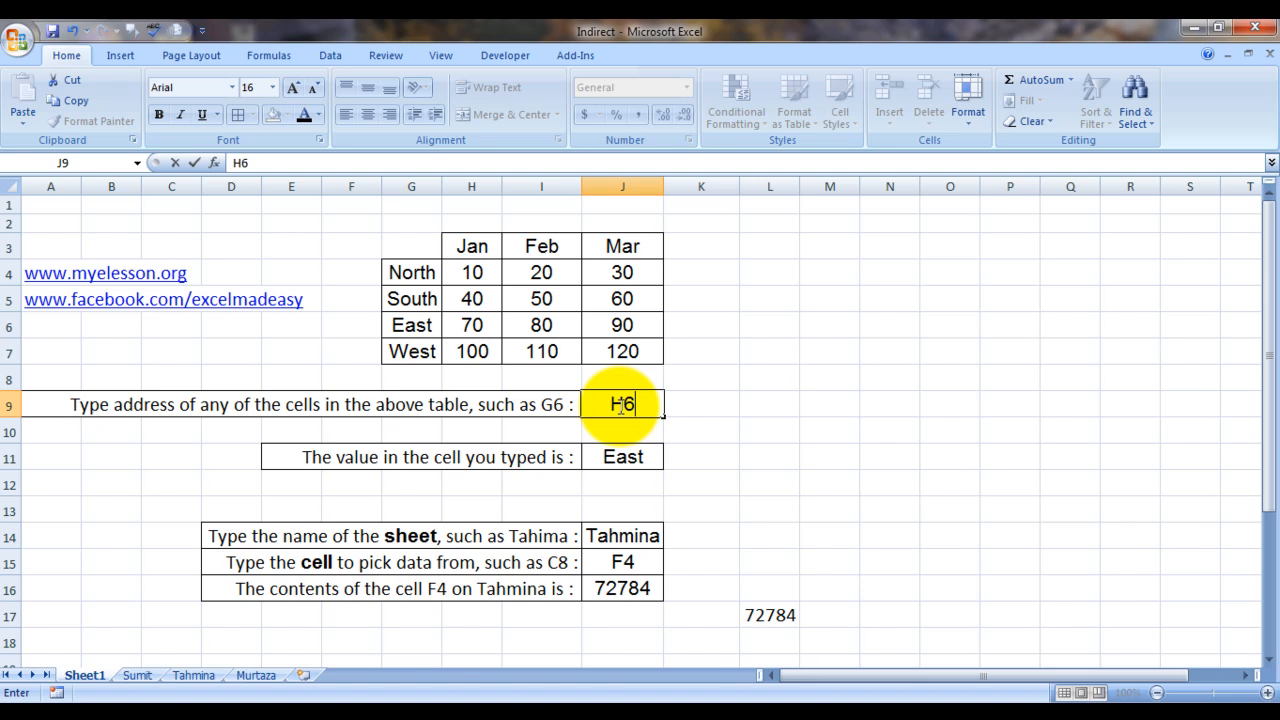
key(Return)
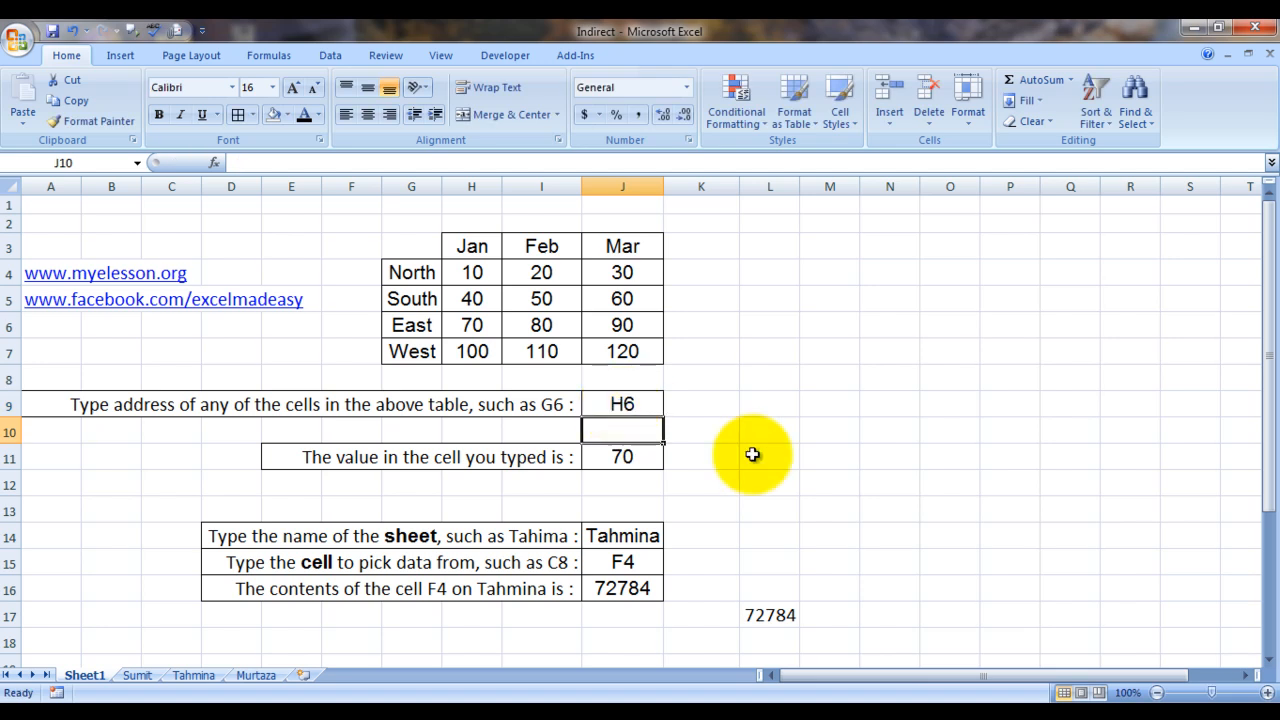
click(624, 456)
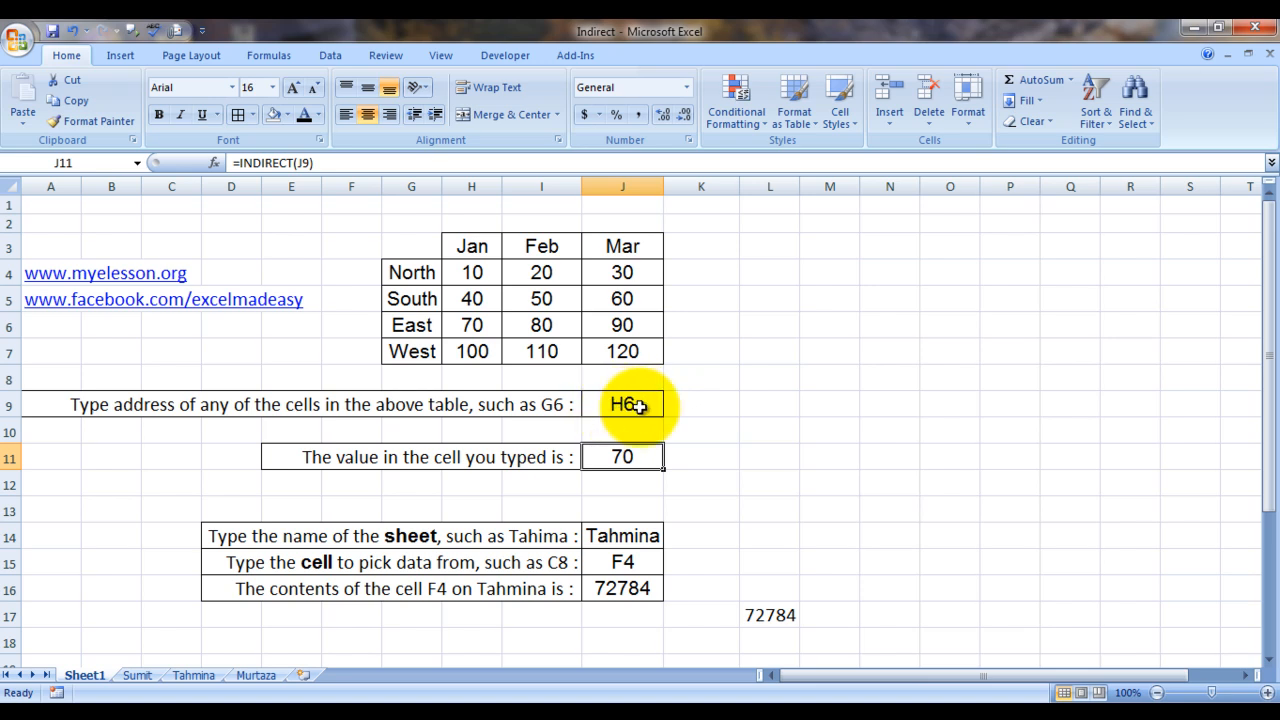
click(525, 322)
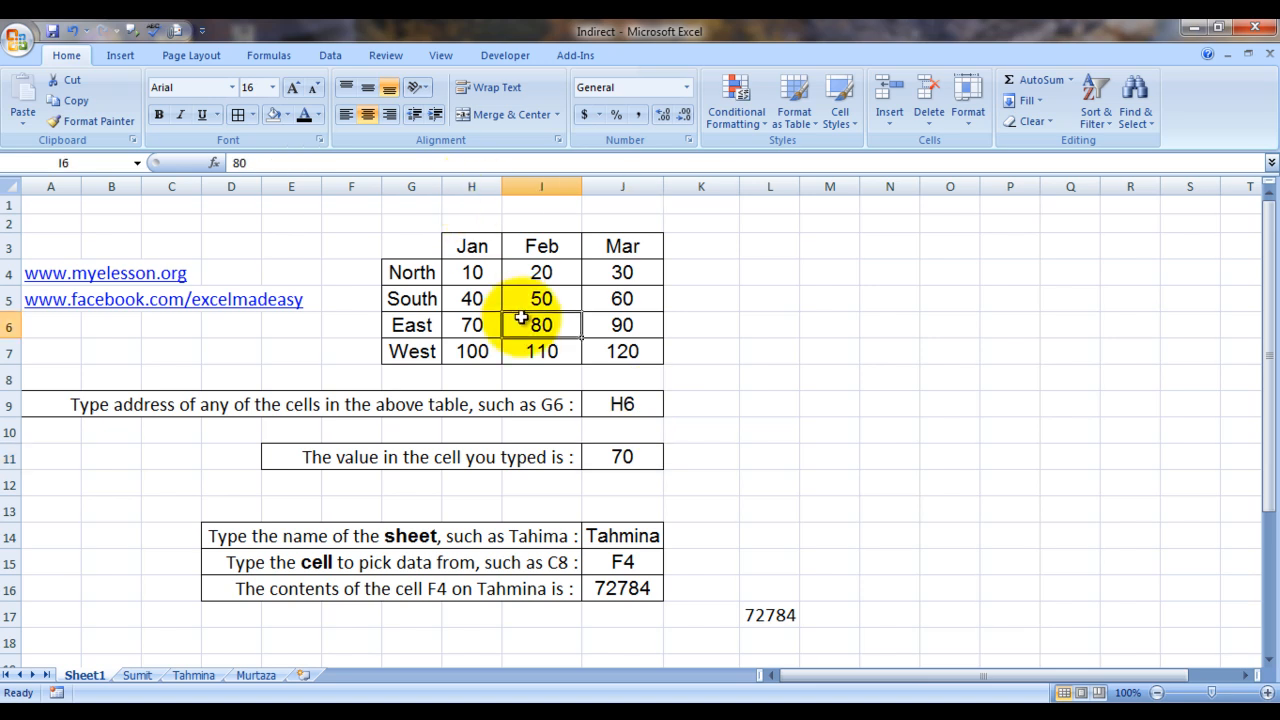
click(469, 184)
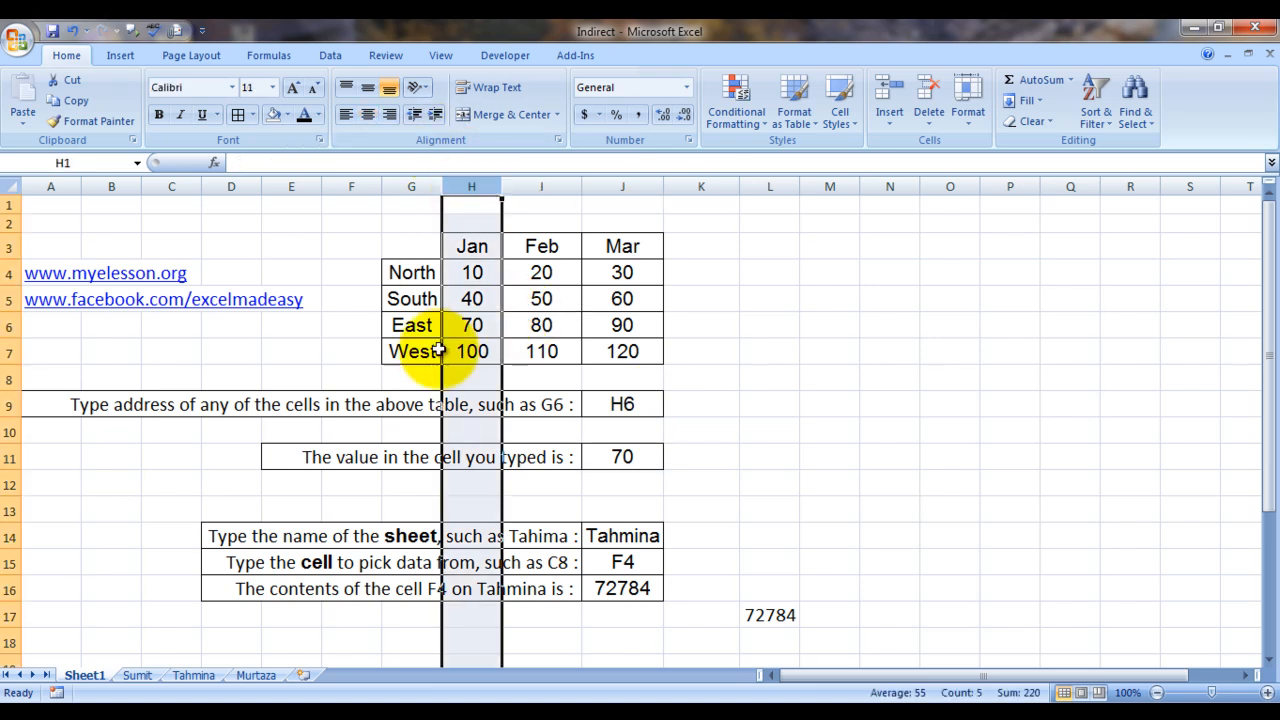
click(481, 327)
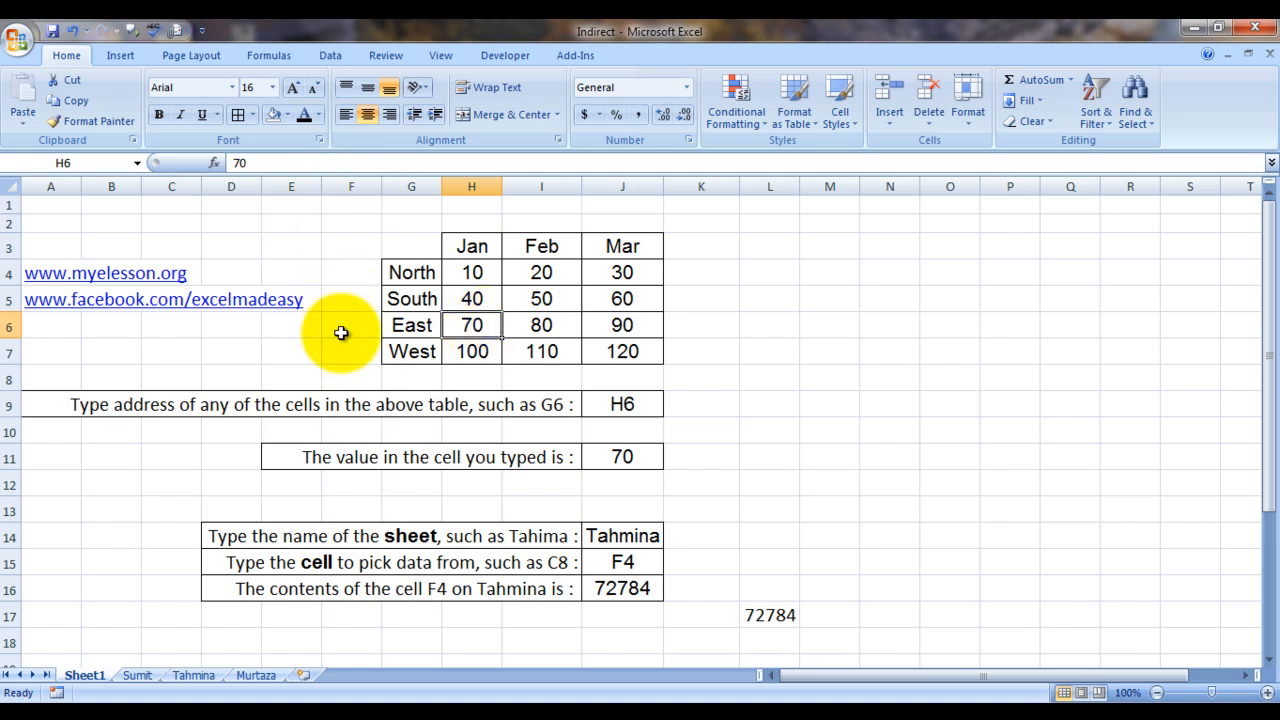
- Try f6 as the address in J9, a cell outside the table, and undo the entry
click(630, 404)
text(f6)
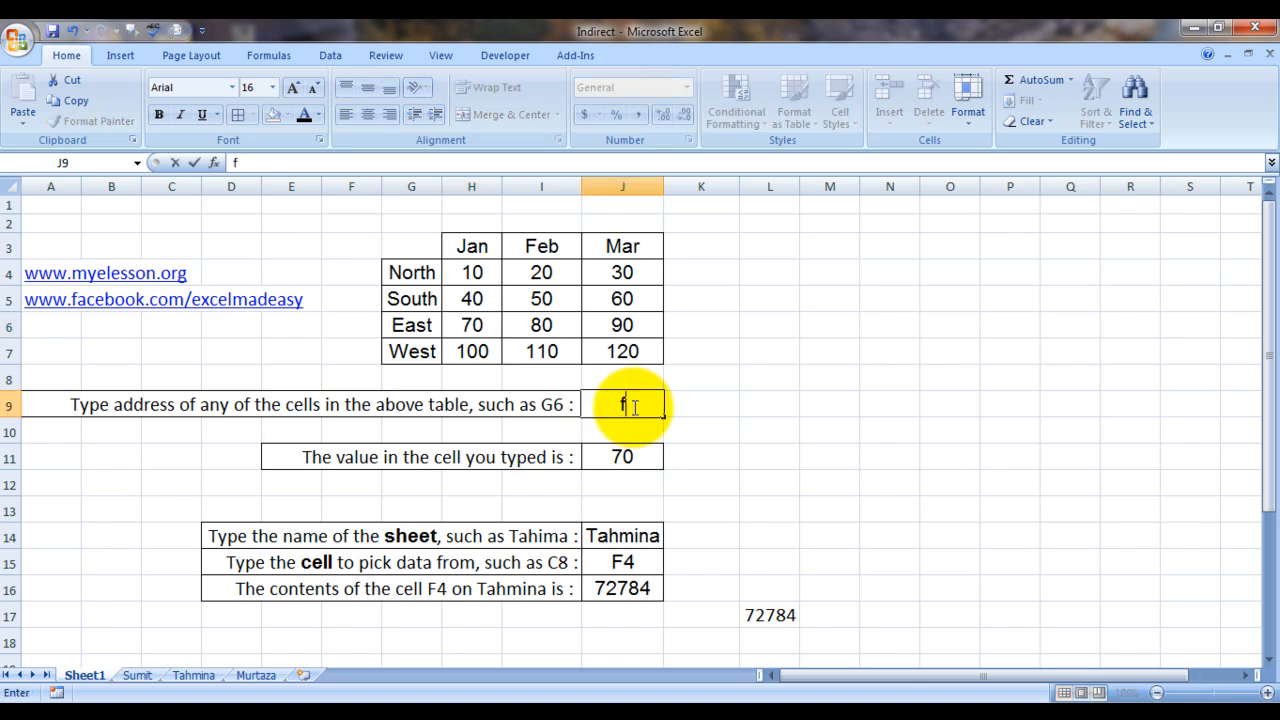
key(Return)
key(Down)
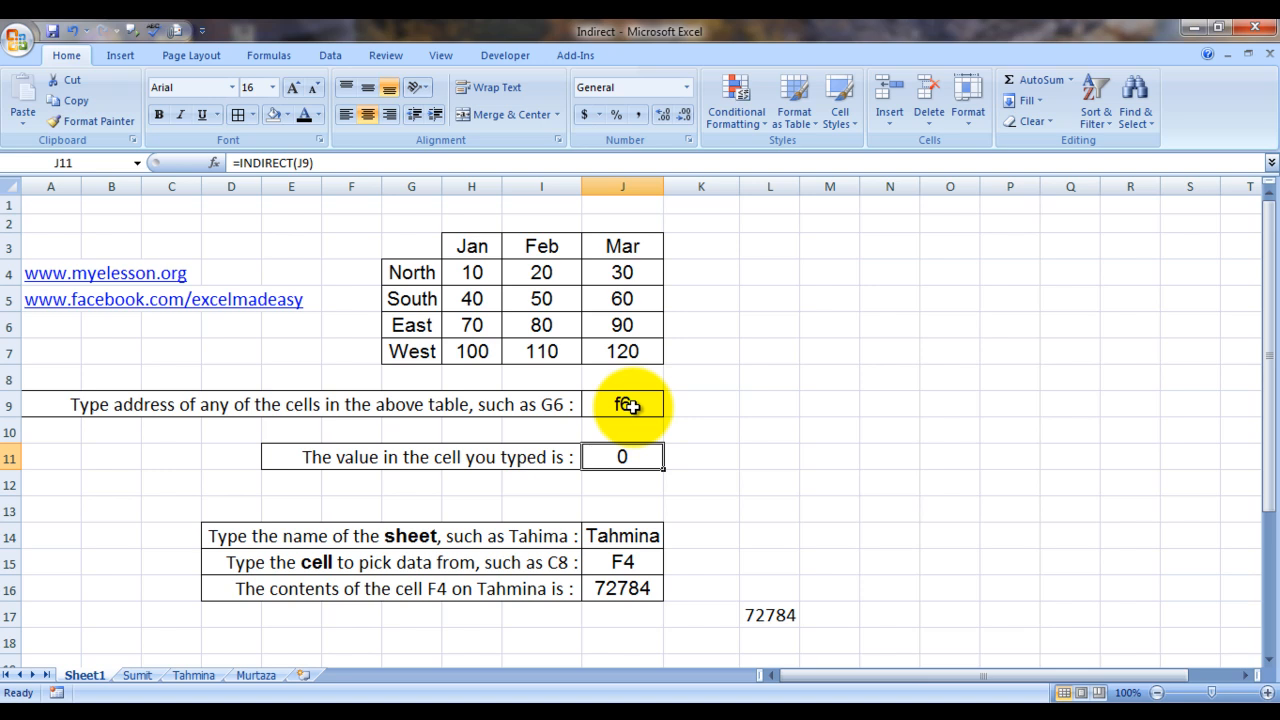
key(ctrl+z)
- Examine the sheet-and-cell lookup section and the range-sum section farther down Sheet1
click(746, 451)
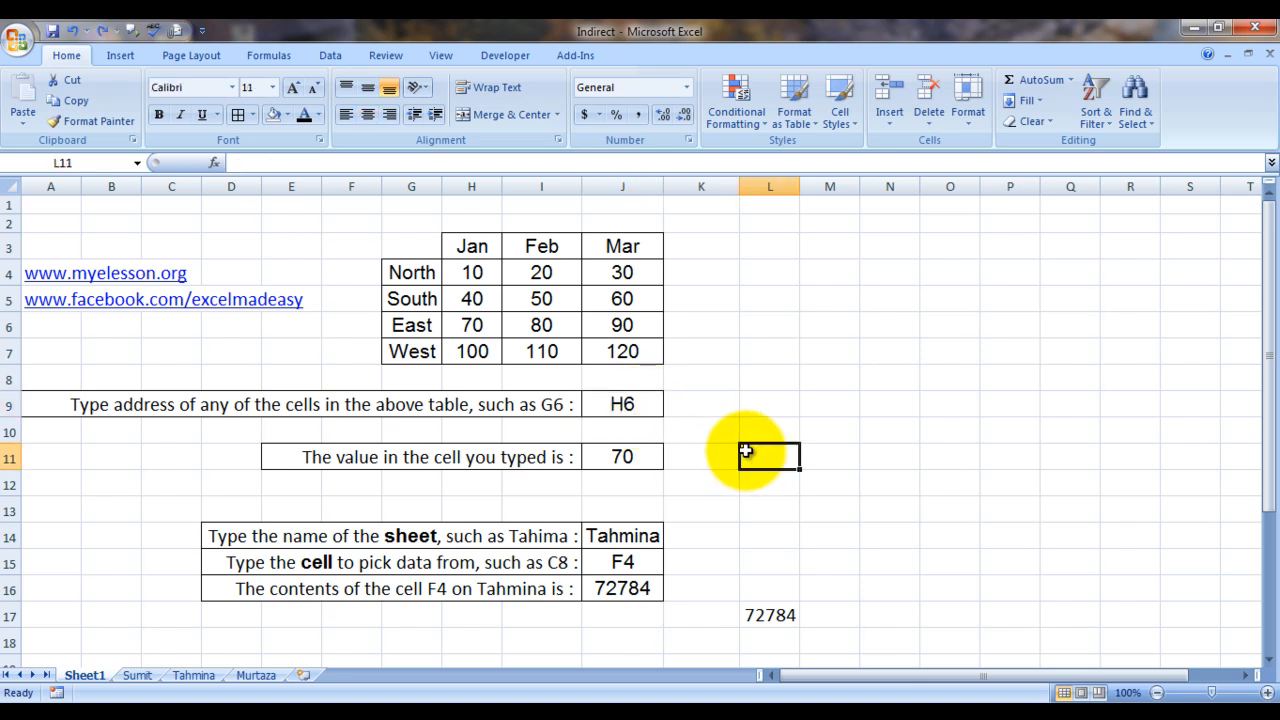
key(Down)
key(Down)
key(Down)
key(Down)
key(Down)
key(Down)
key(Down)
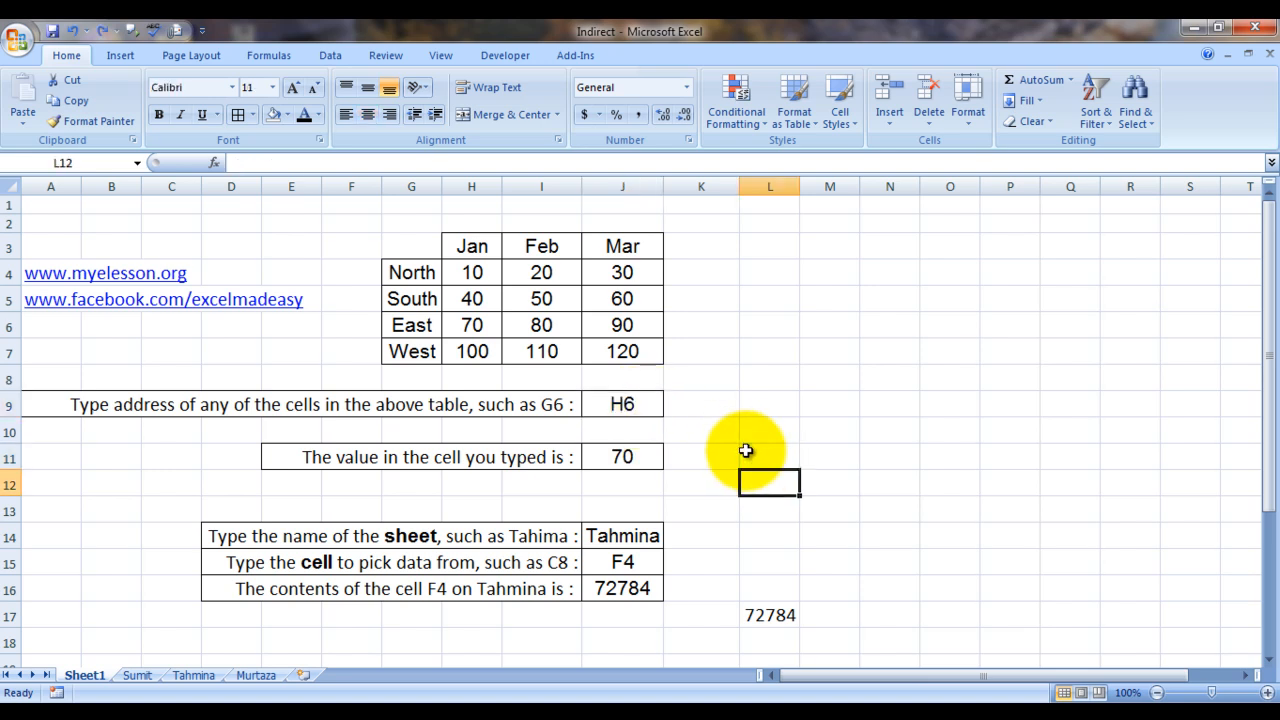
key(Up)
key(Up)
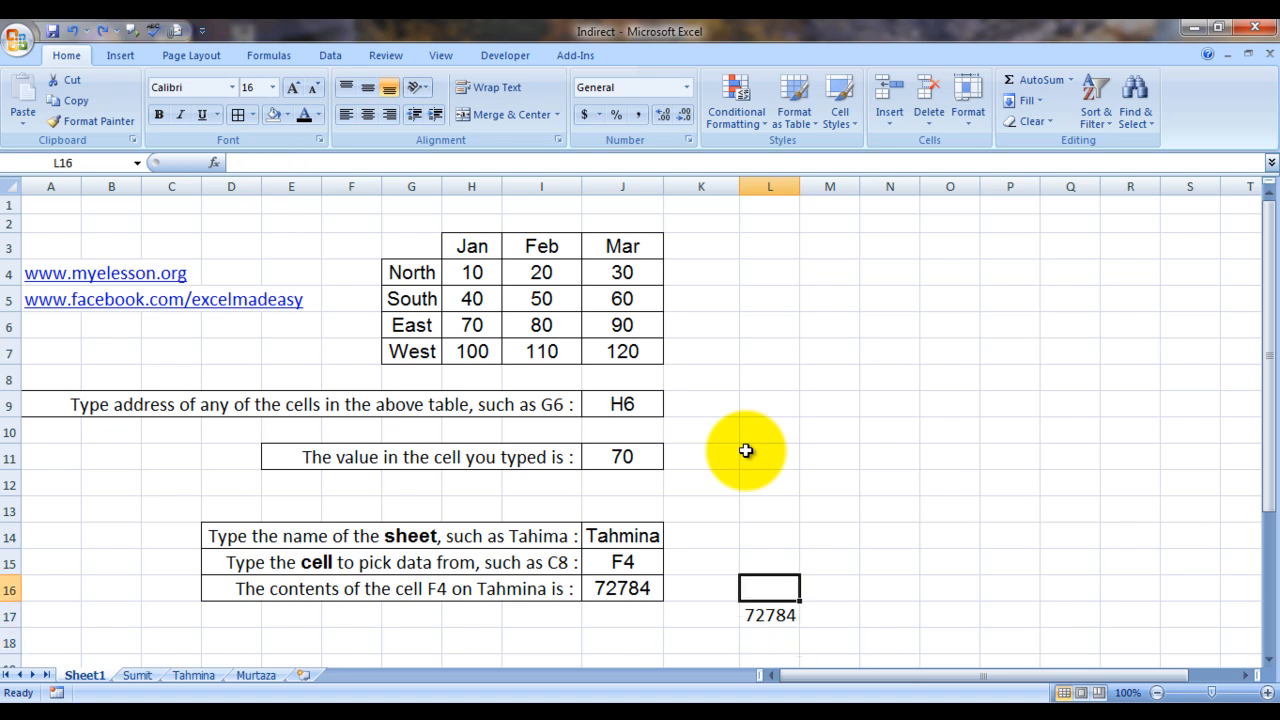
key(Down)
key(Down)
key(Down)
key(Down)
key(Down)
key(Down)
key(Down)
key(Down)
key(Down)
key(Down)
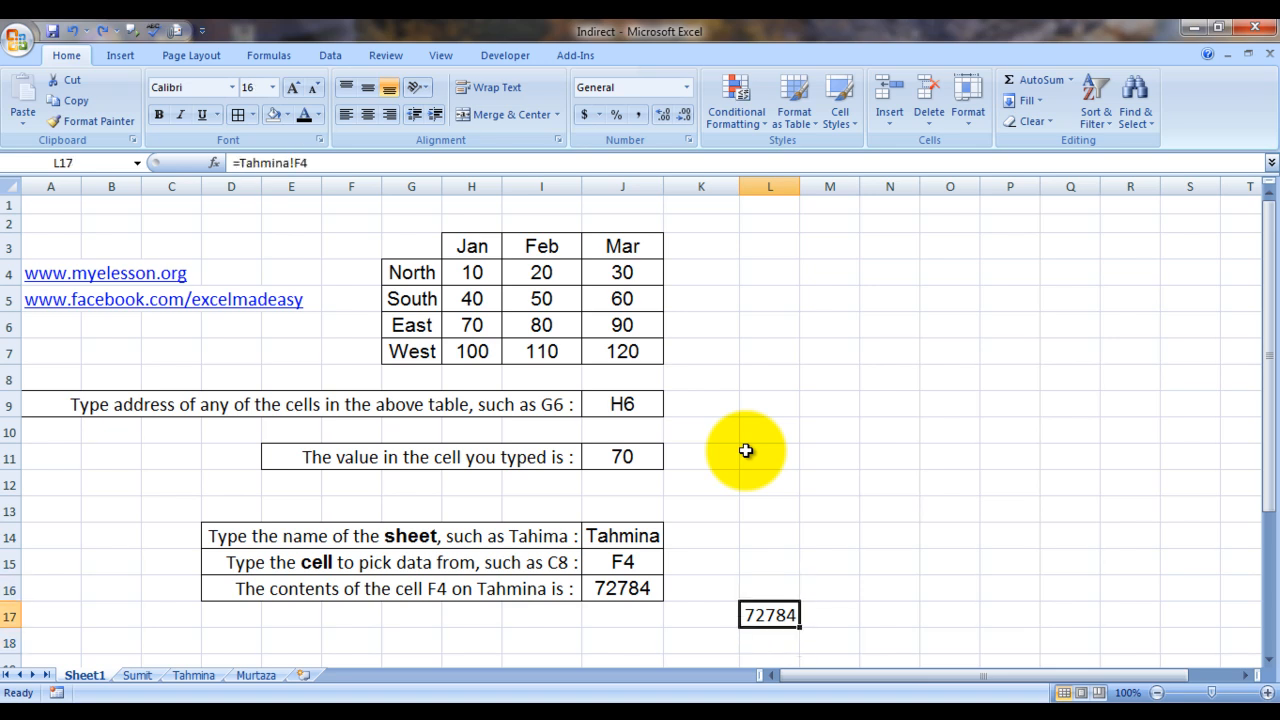
key(Up)
key(Up)
key(Up)
key(Up)
key(Up)
key(Up)
key(Up)
key(Up)
key(Up)
key(Up)
key(Up)
key(Up)
key(Up)
key(Up)
key(Up)
key(Up)
key(Up)
key(Up)
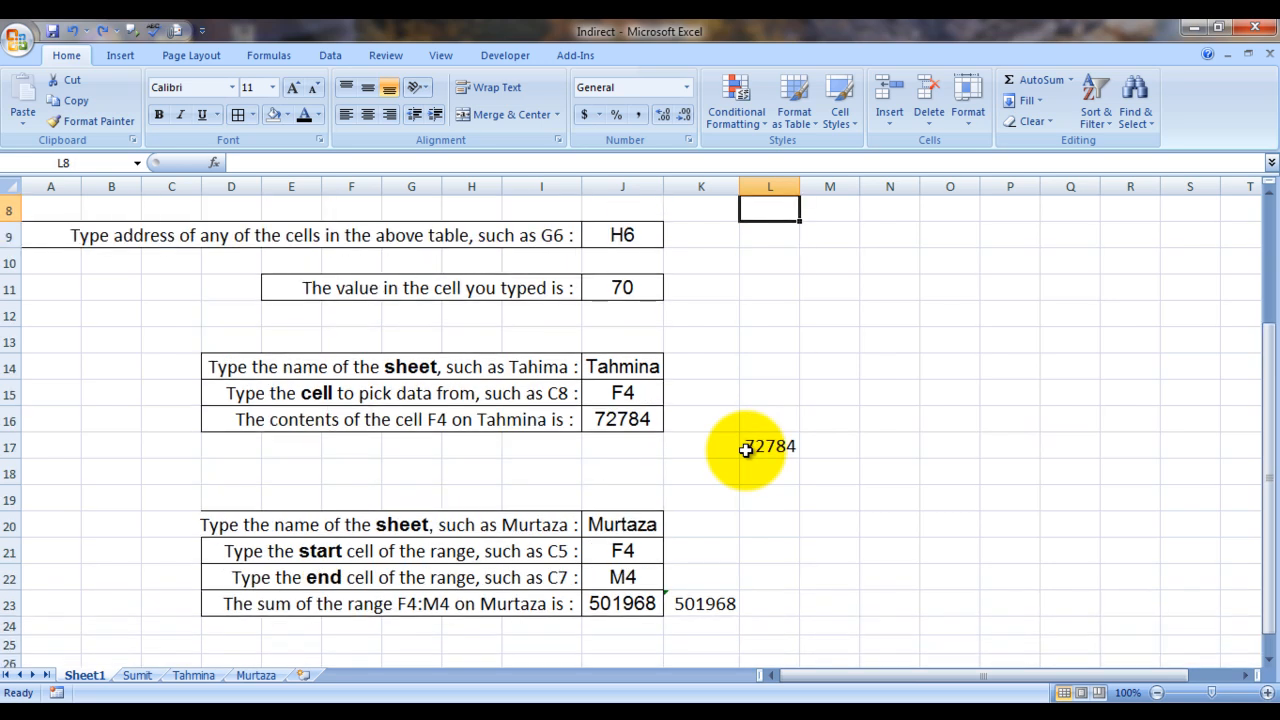
- On the second worksheet, set the monthly expenditure table's font size to 16 and AutoFit its column widths
click(138, 676)
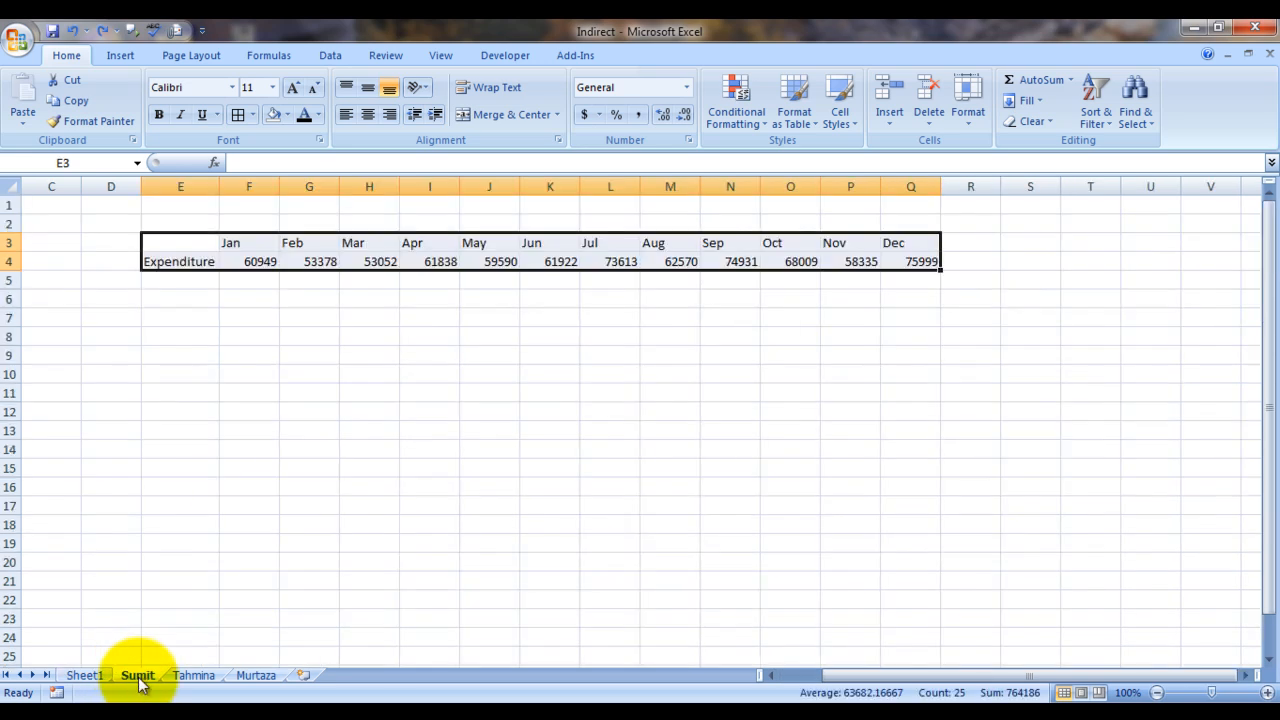
click(274, 89)
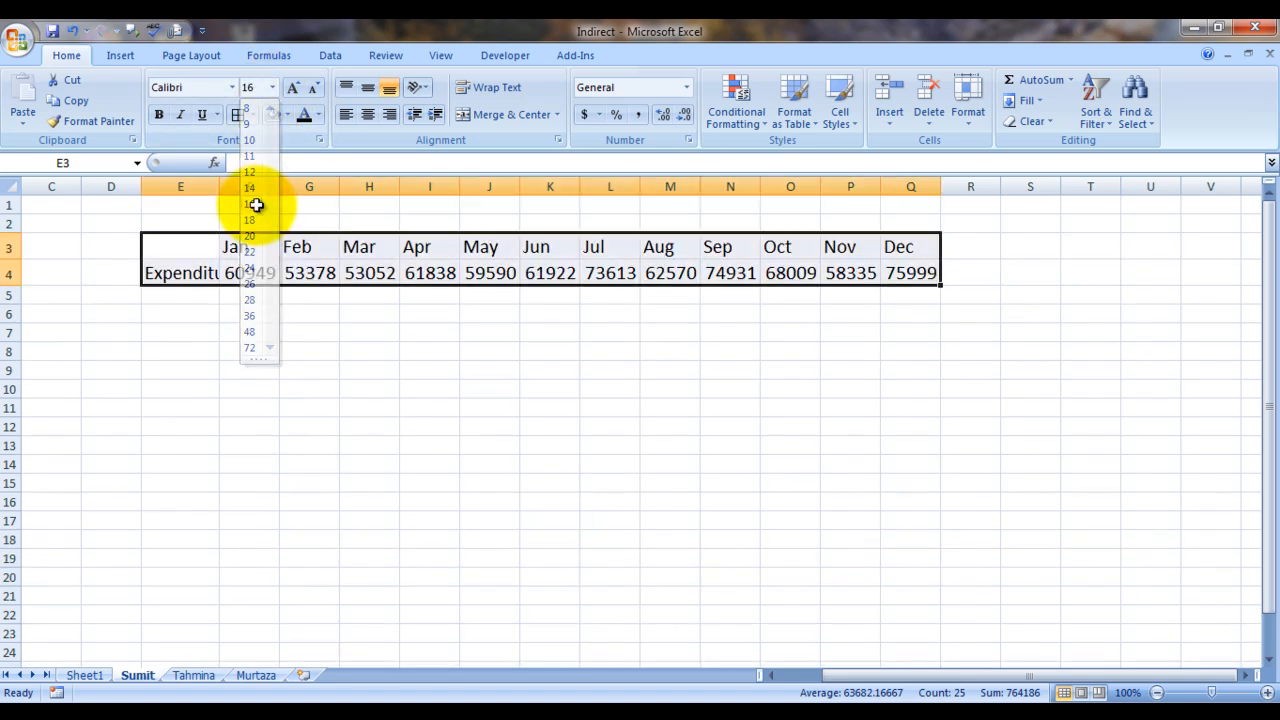
click(256, 204)
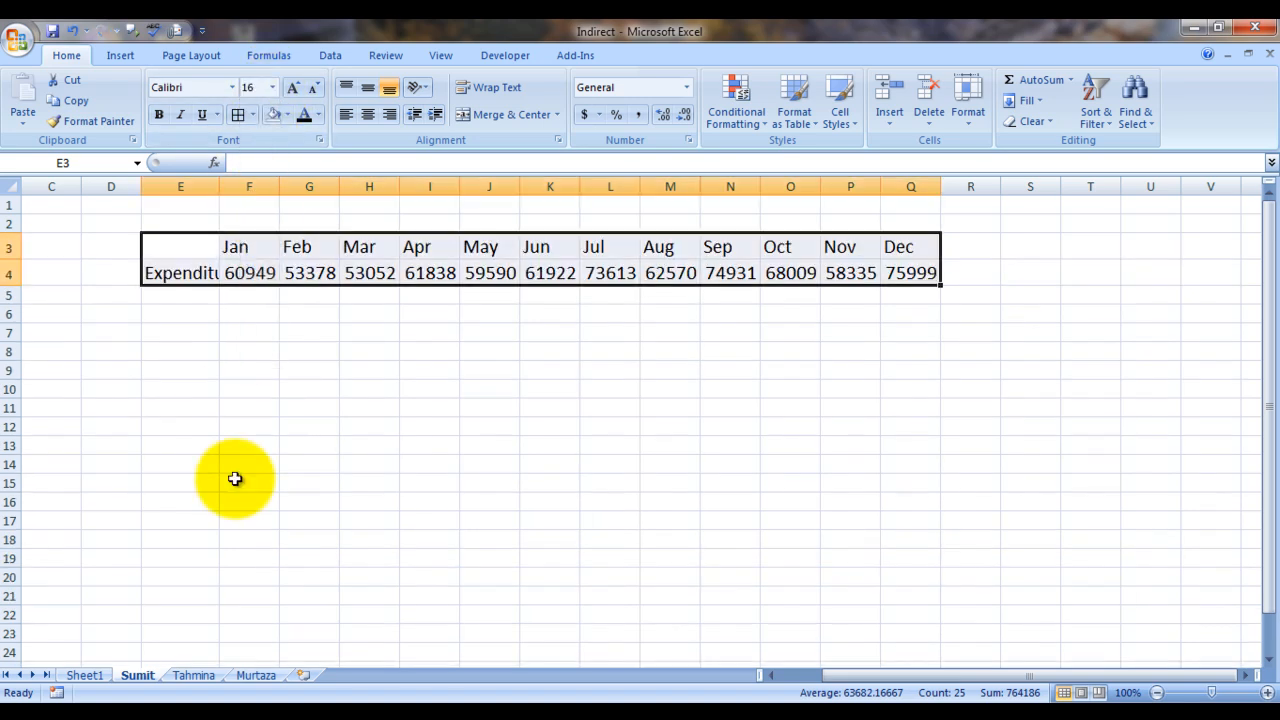
key(alt+h)
key(o)
key(i)
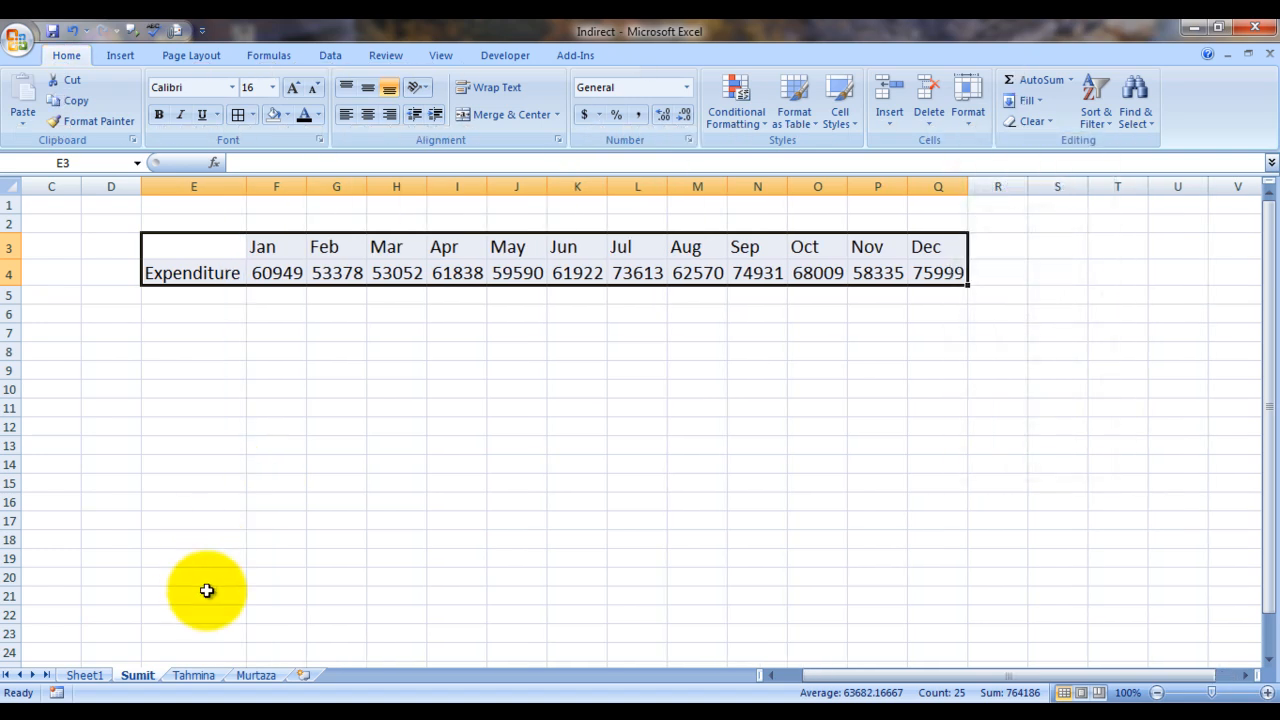
- On the third worksheet, set the monthly expenditure table's font size to 16 and AutoFit its column widths
click(198, 679)
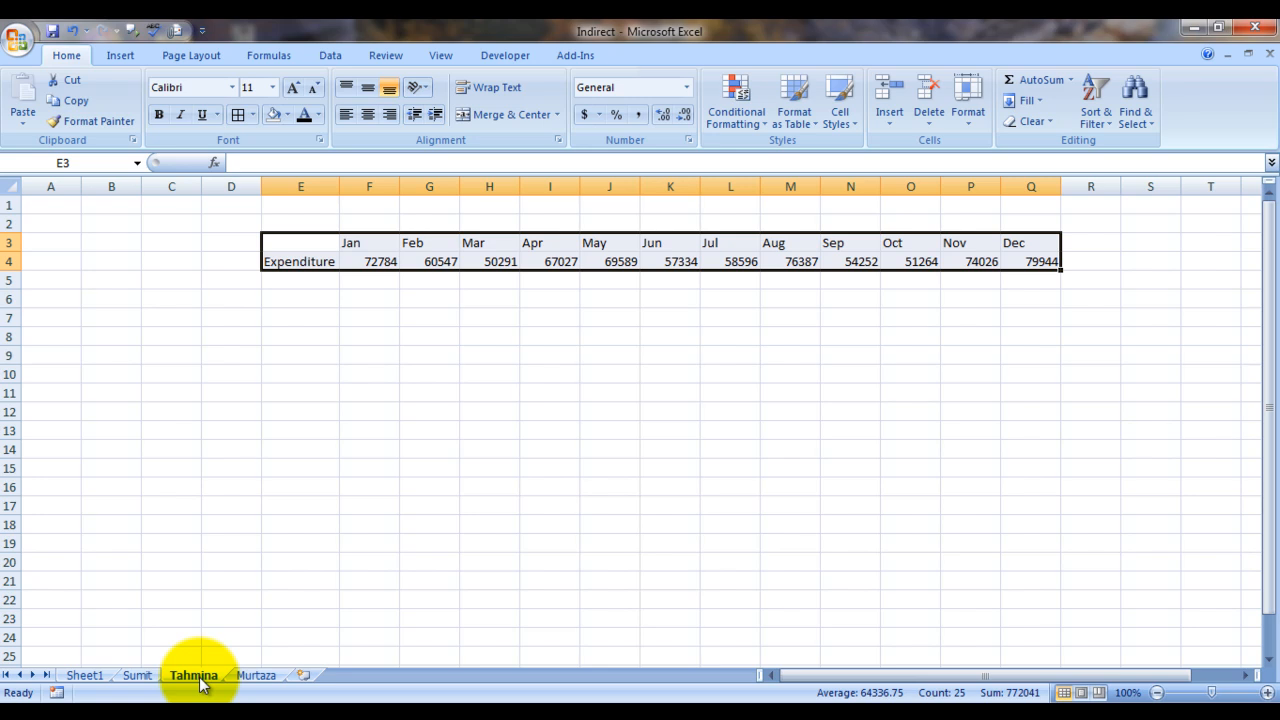
click(276, 89)
key(Down)
key(Down)
key(Down)
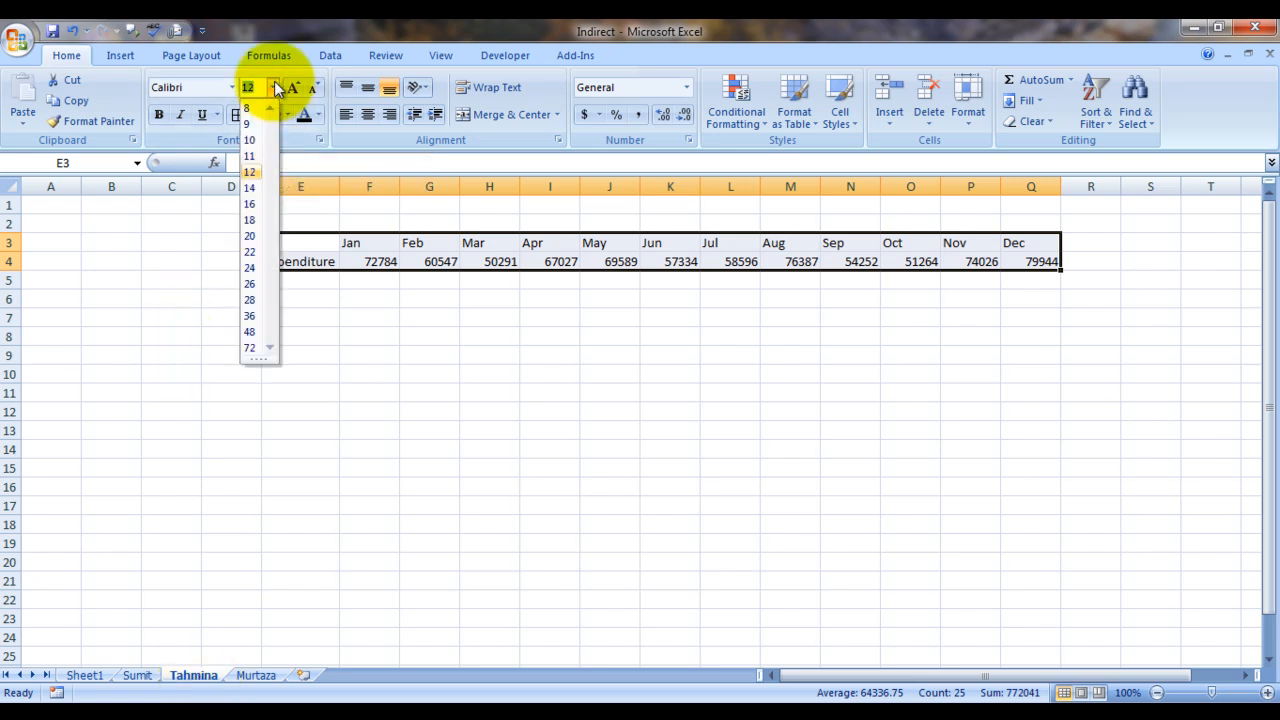
key(Return)
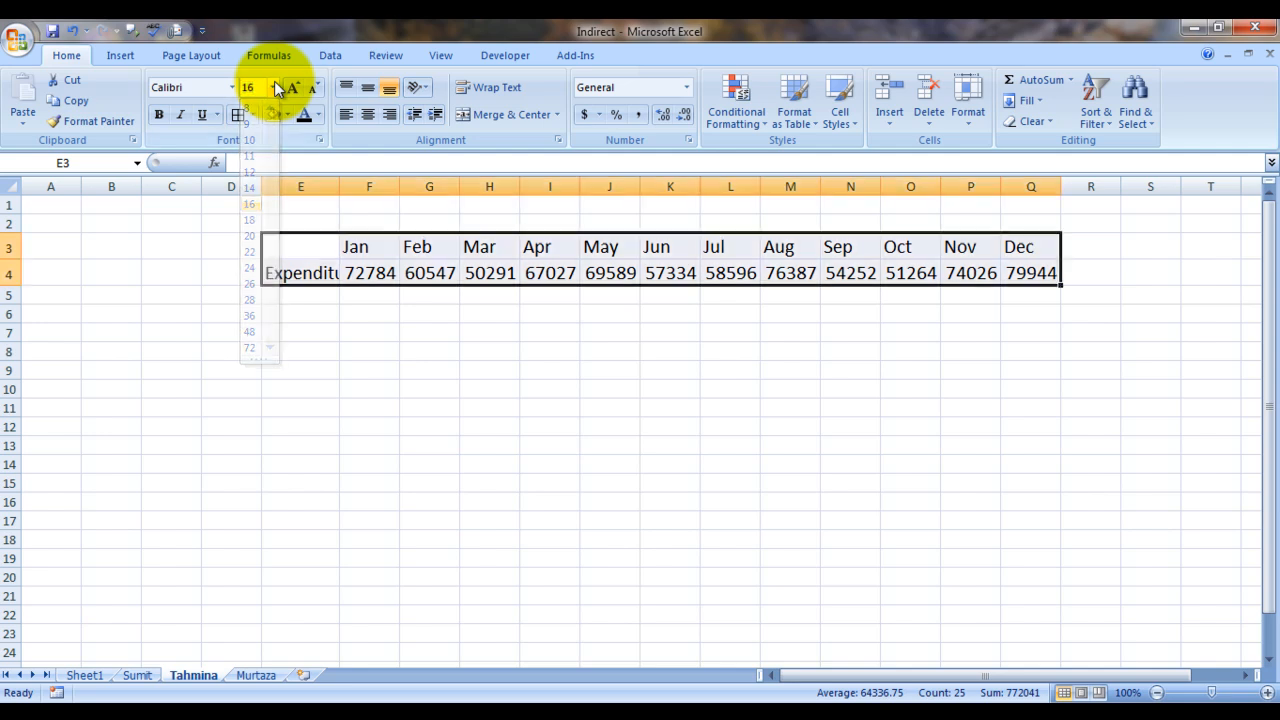
key(alt+h)
key(o)
key(i)
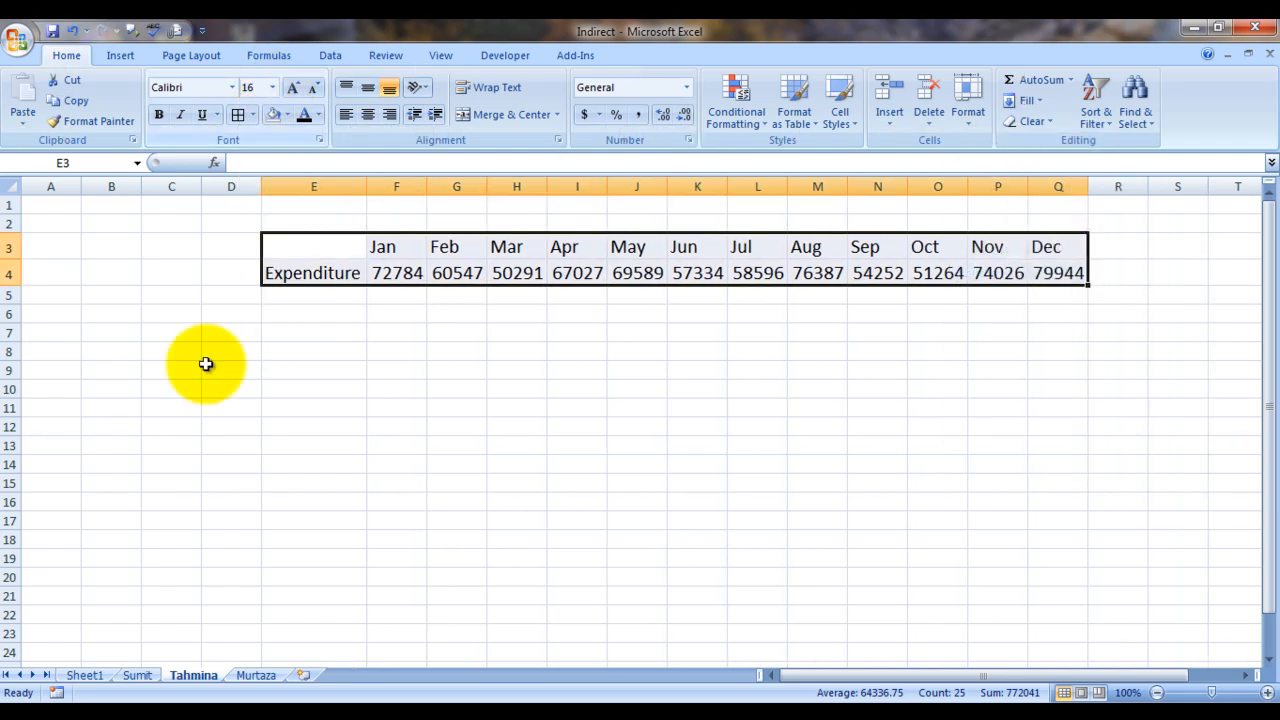
- On the fourth worksheet, set the monthly expenditure table's font size to 16 and AutoFit its column widths
click(260, 675)
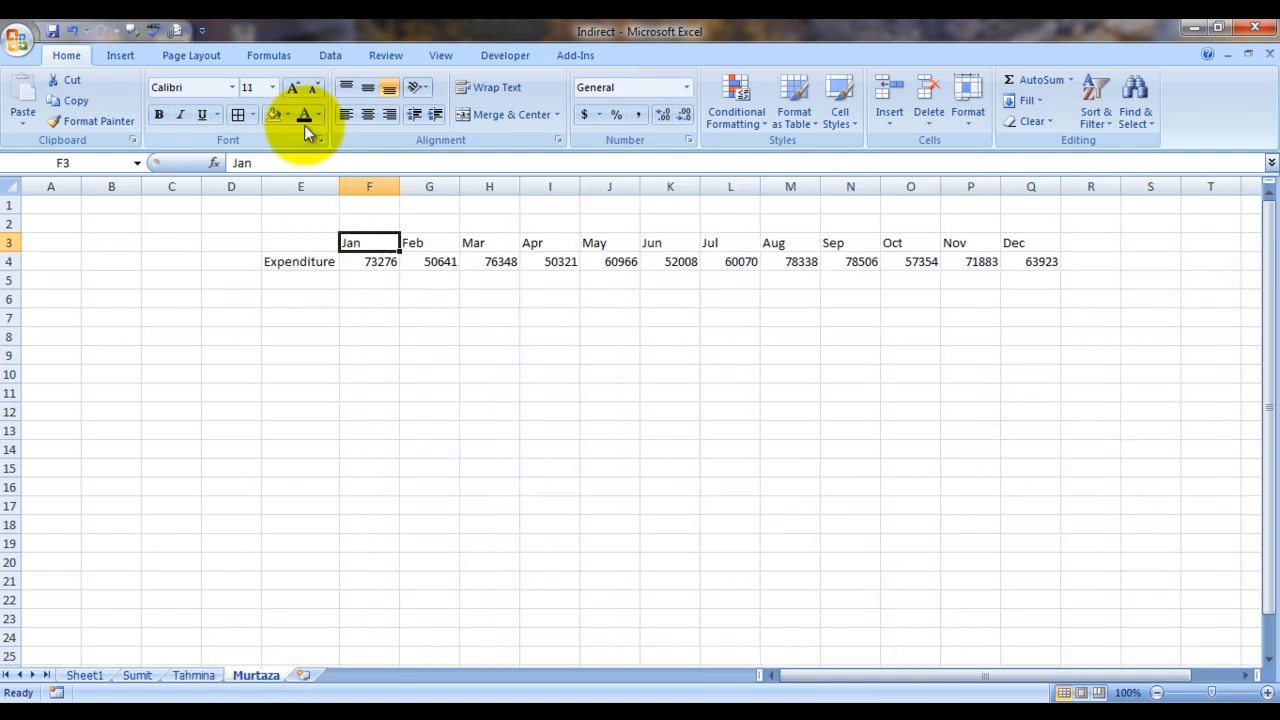
key(Left)
key(shift+Down)
key(shift+Right)
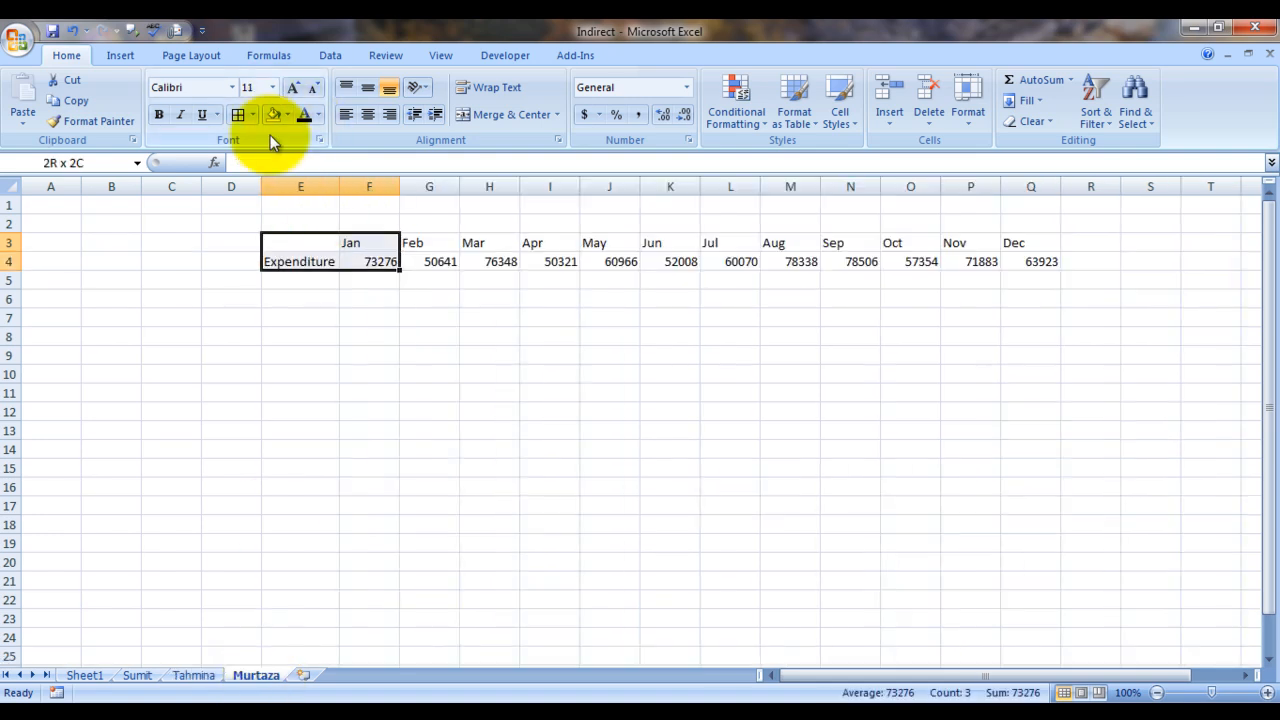
key(ctrl+shift+Right)
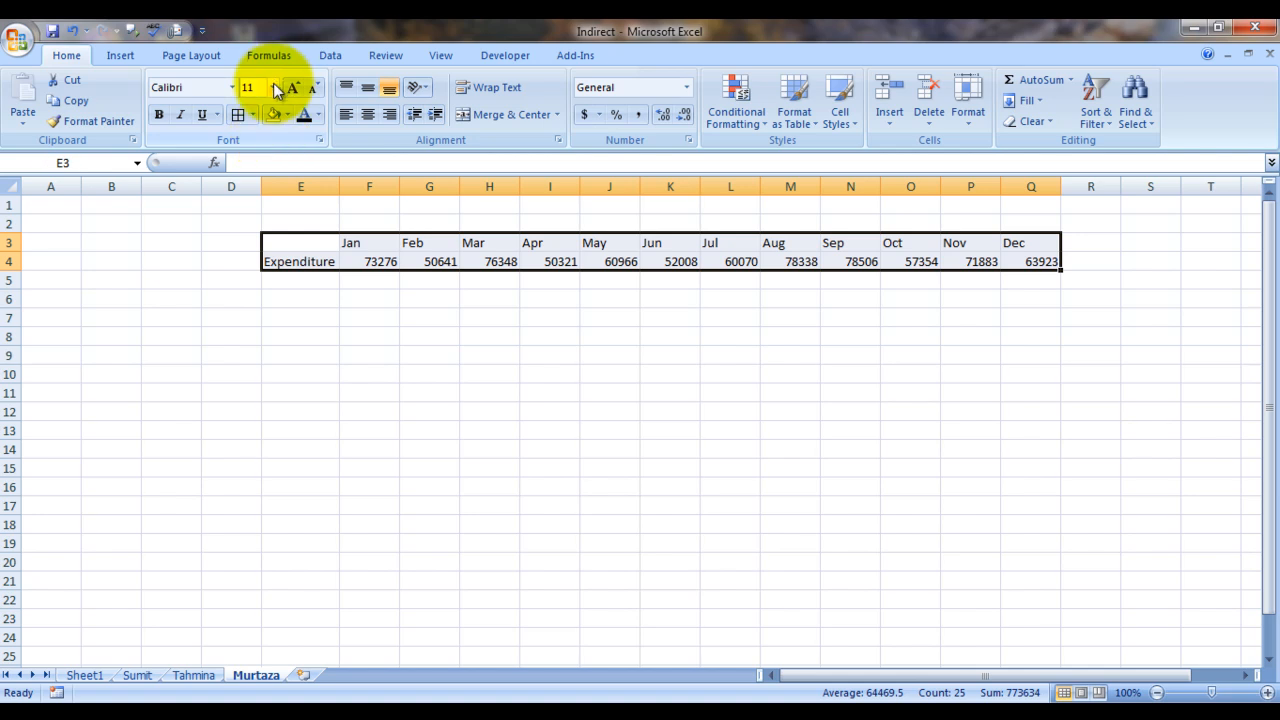
click(273, 88)
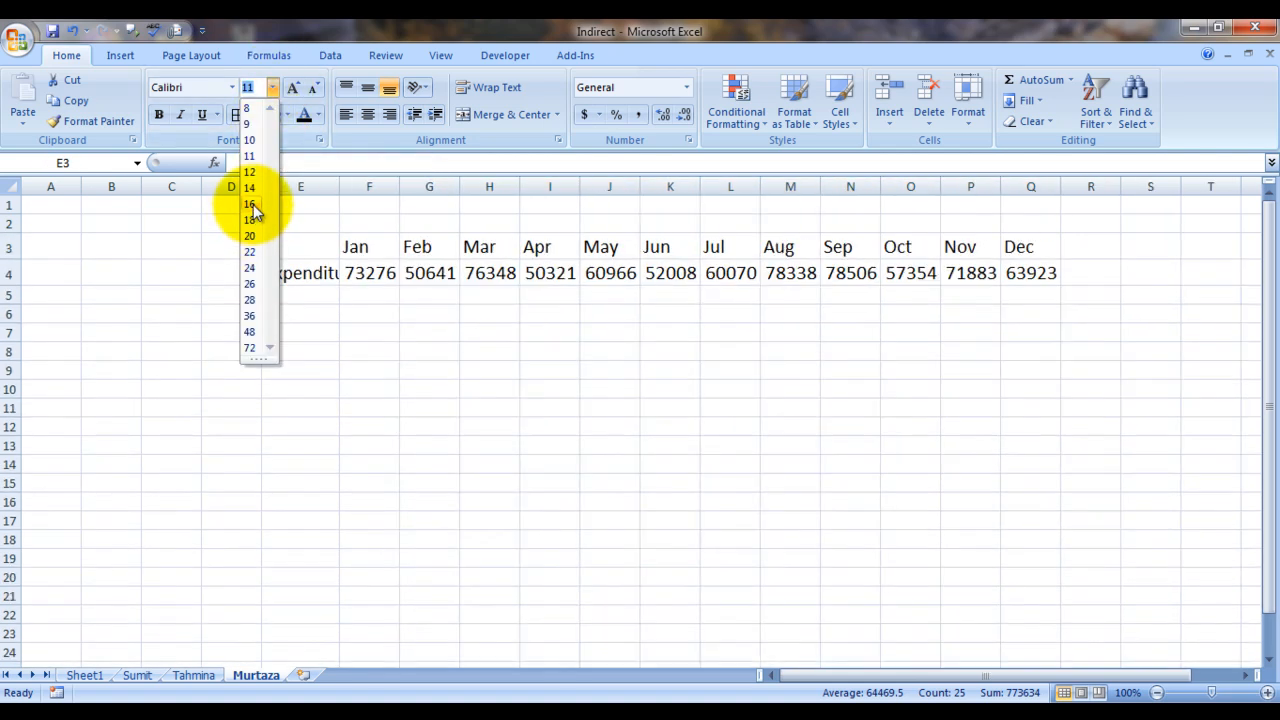
click(251, 205)
key(alt+h)
key(o)
key(i)
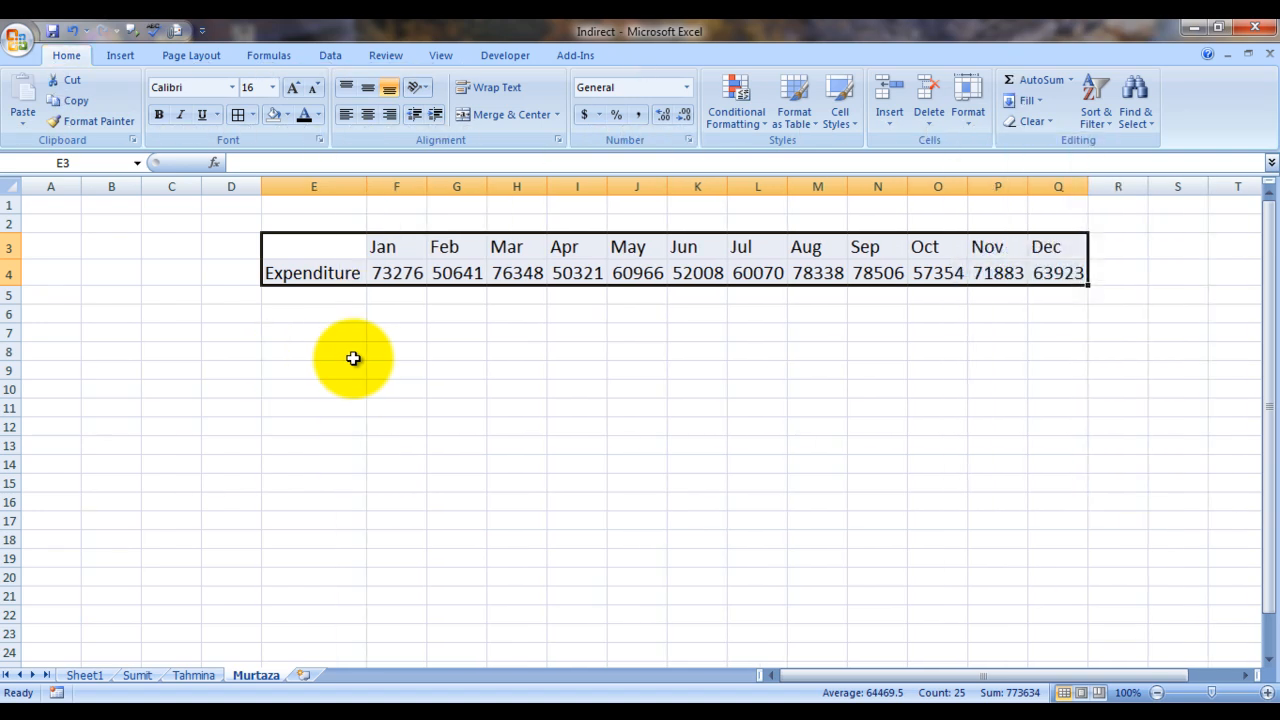
click(411, 364)
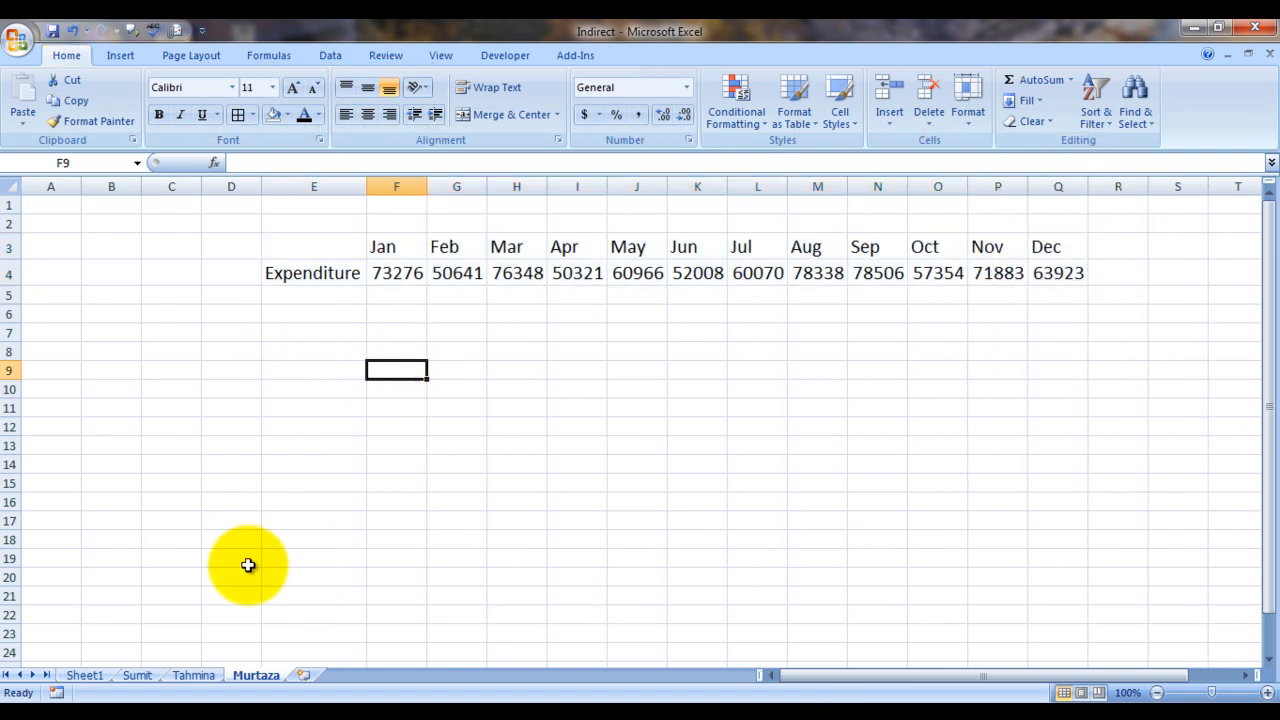
- Compare the January to December expenditure tables on the second, third and fourth worksheets
click(139, 676)
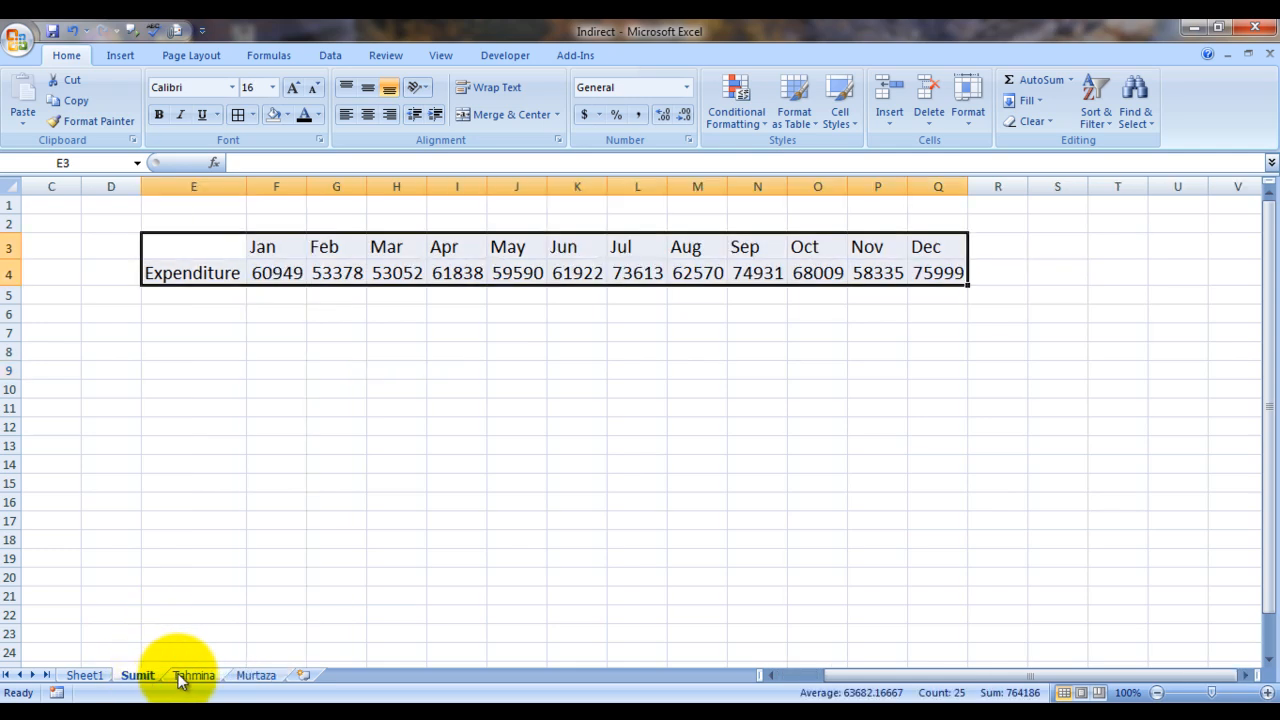
click(180, 678)
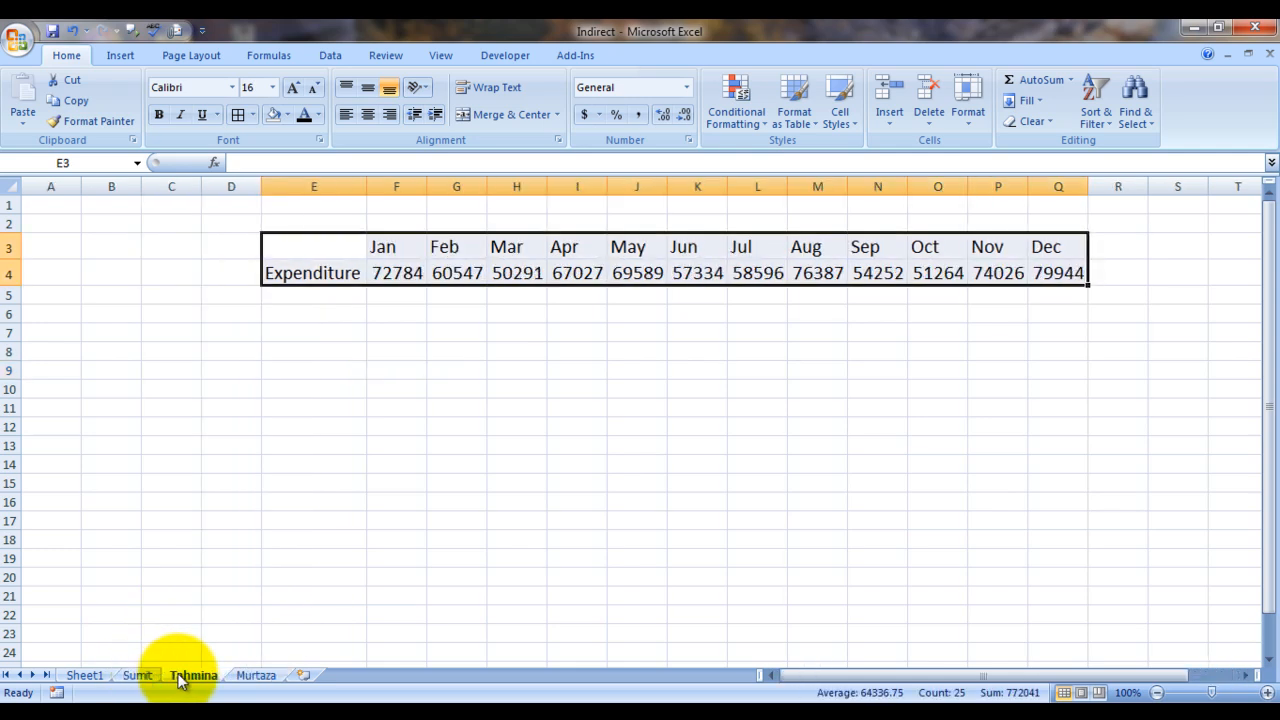
click(253, 678)
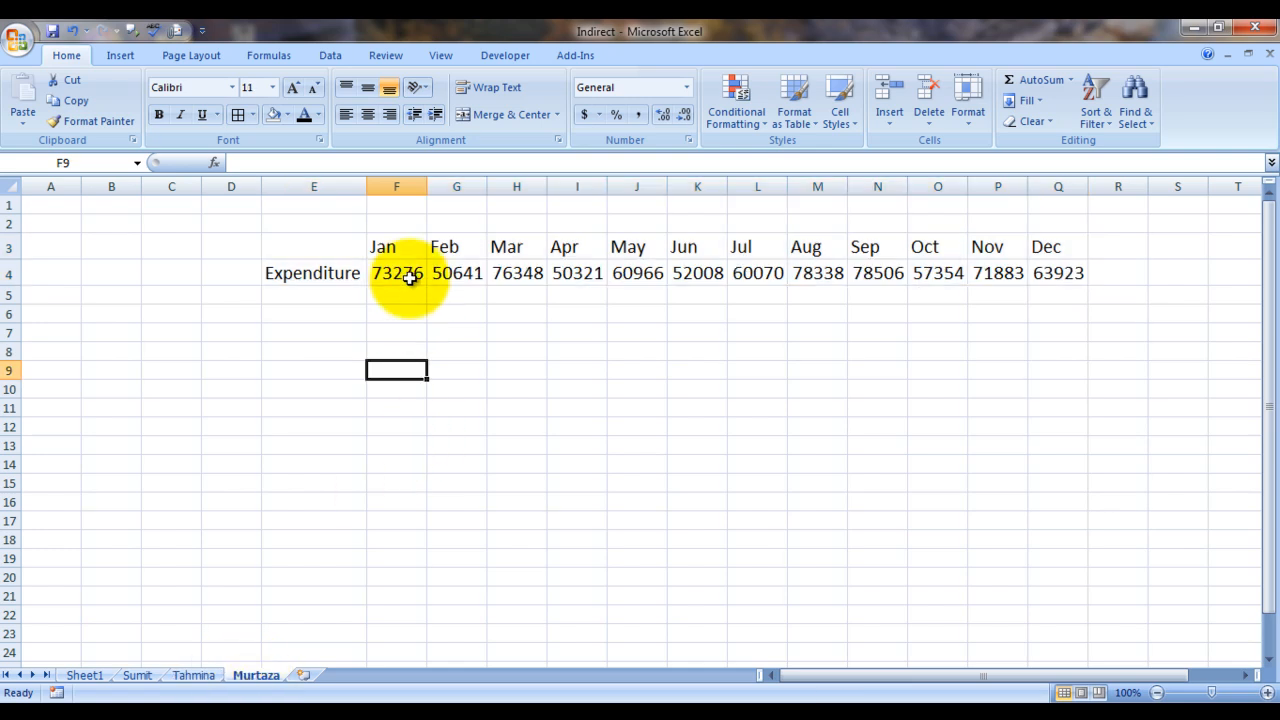
click(1050, 246)
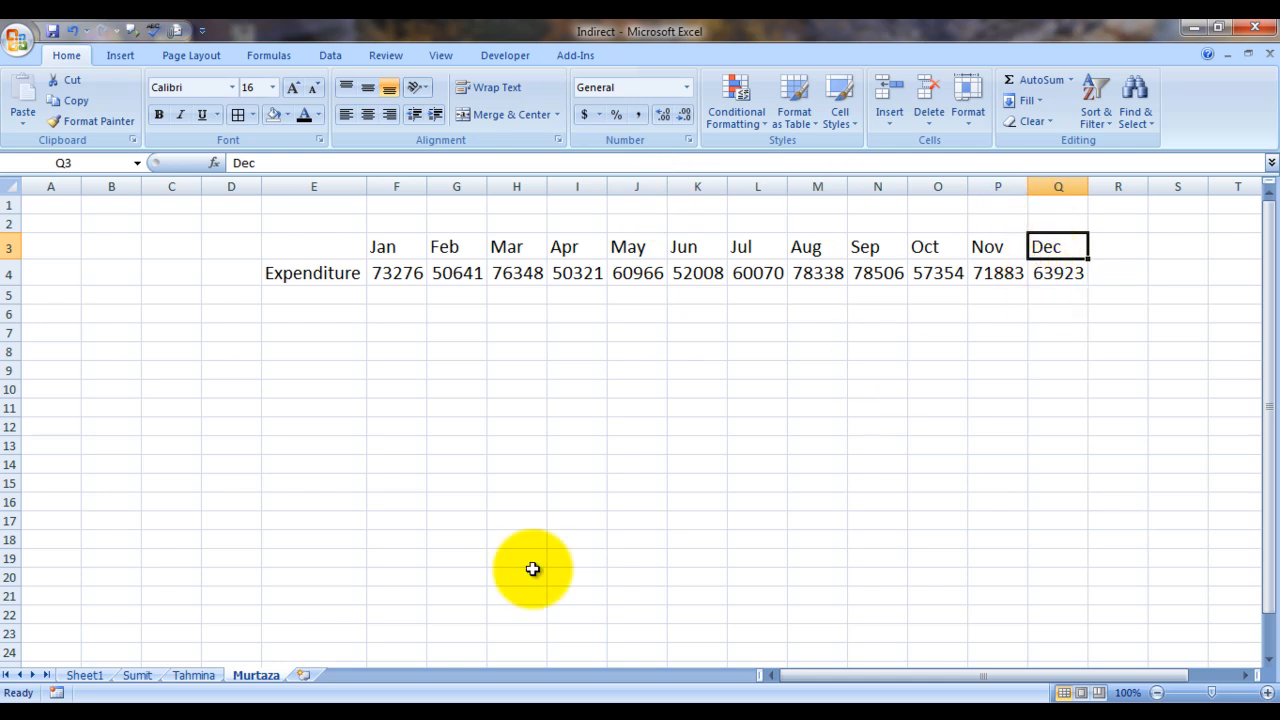
click(183, 677)
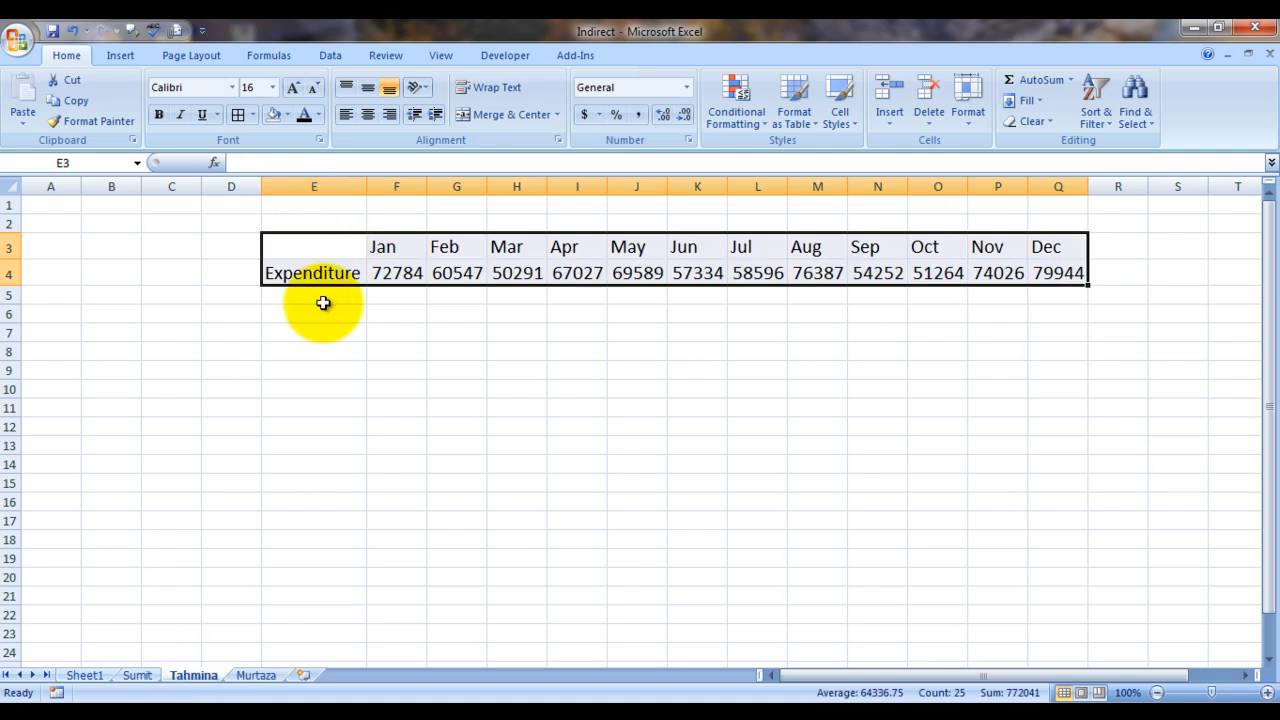
click(142, 678)
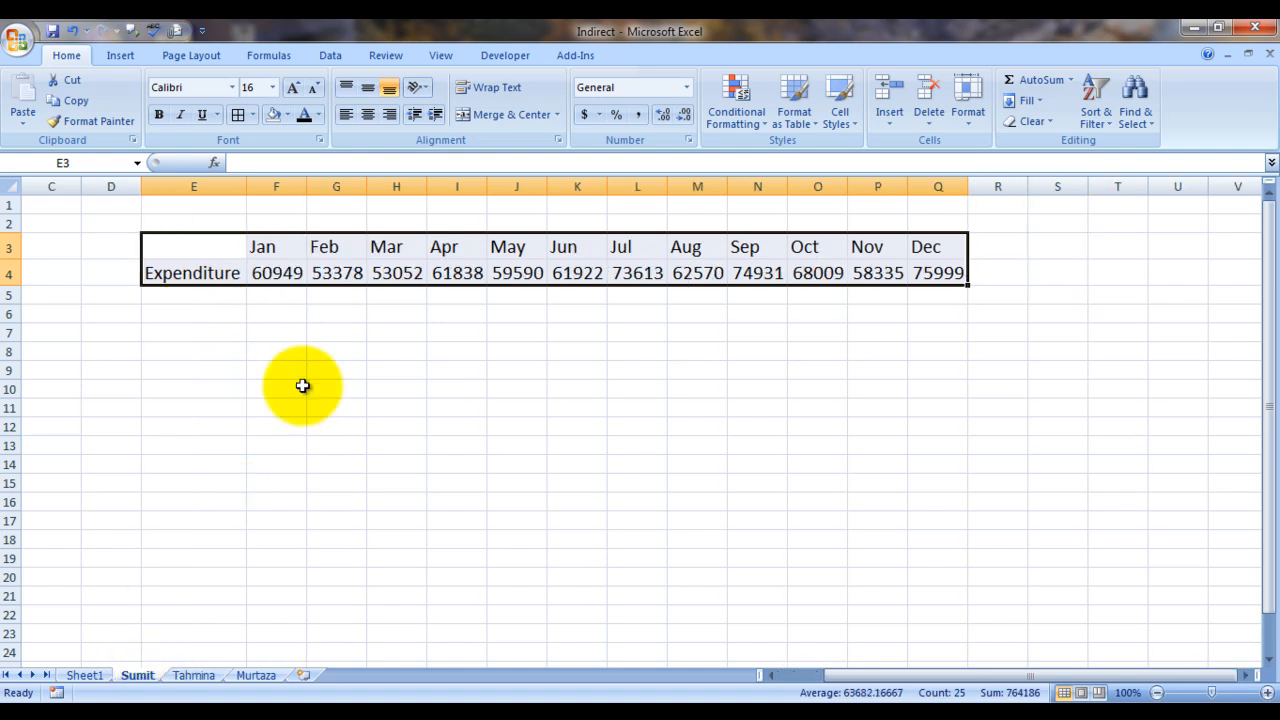
- On Sheet1, examine the sheet-and-cell lookup section, including the result formula in J16 and the sheet name entry in J14
click(88, 677)
click(780, 410)
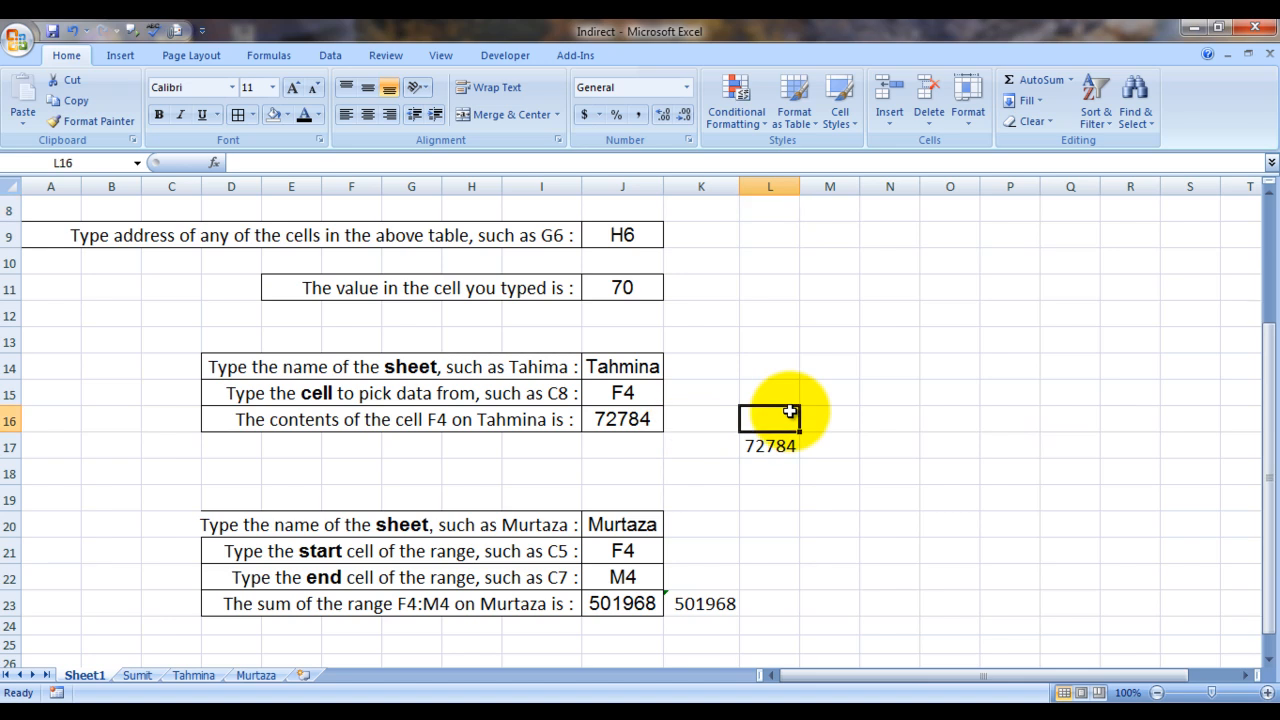
key(Left)
key(Left)
key(Left)
key(Left)
key(Left)
key(Left)
key(Up)
key(Right)
key(Right)
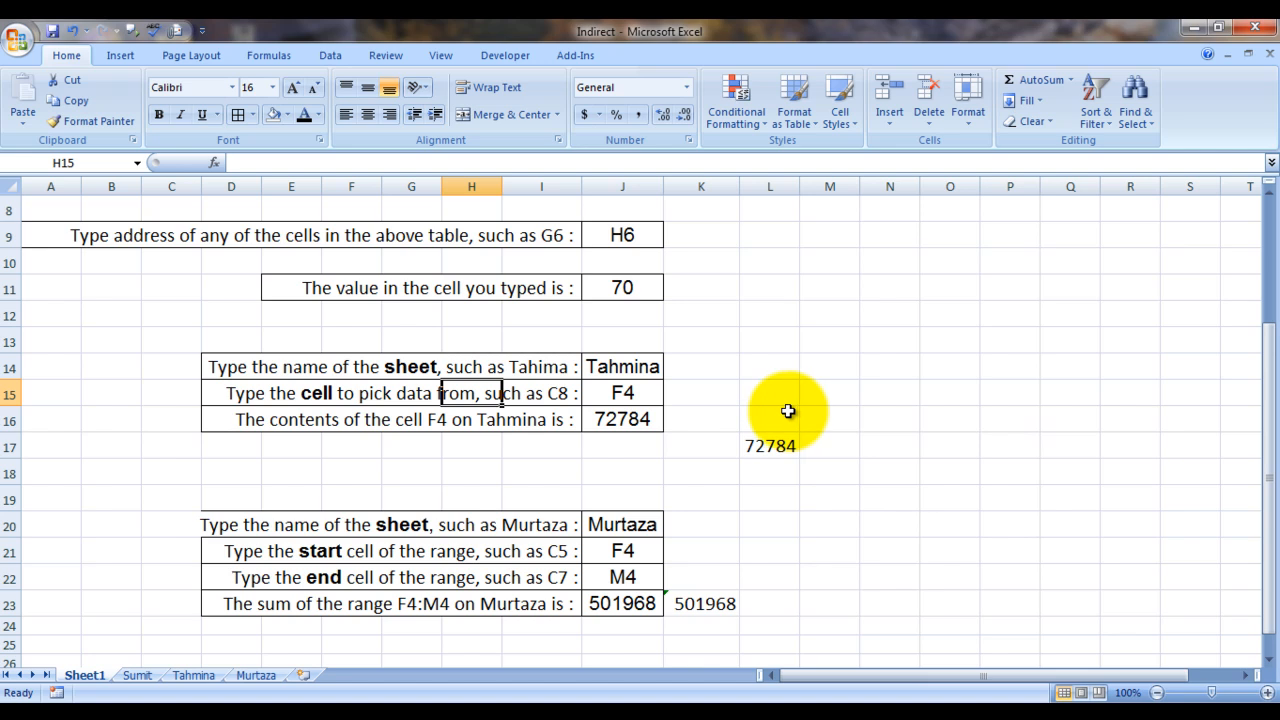
click(641, 419)
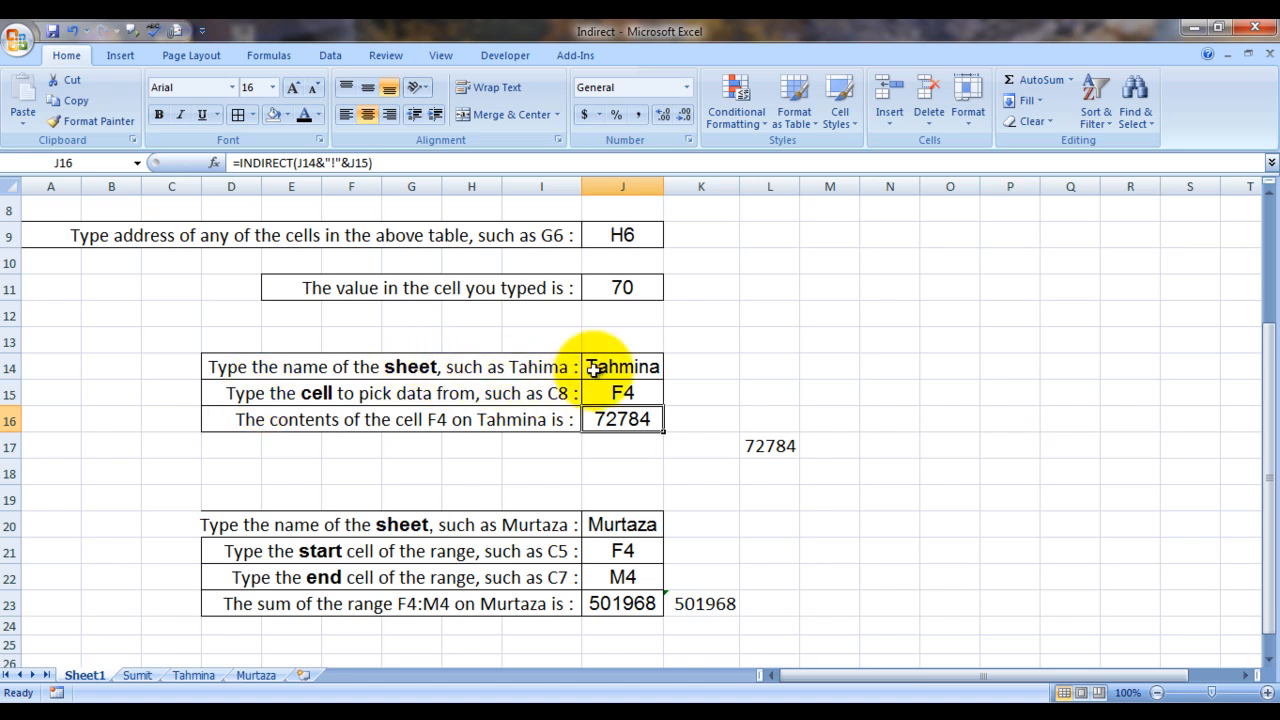
click(627, 370)
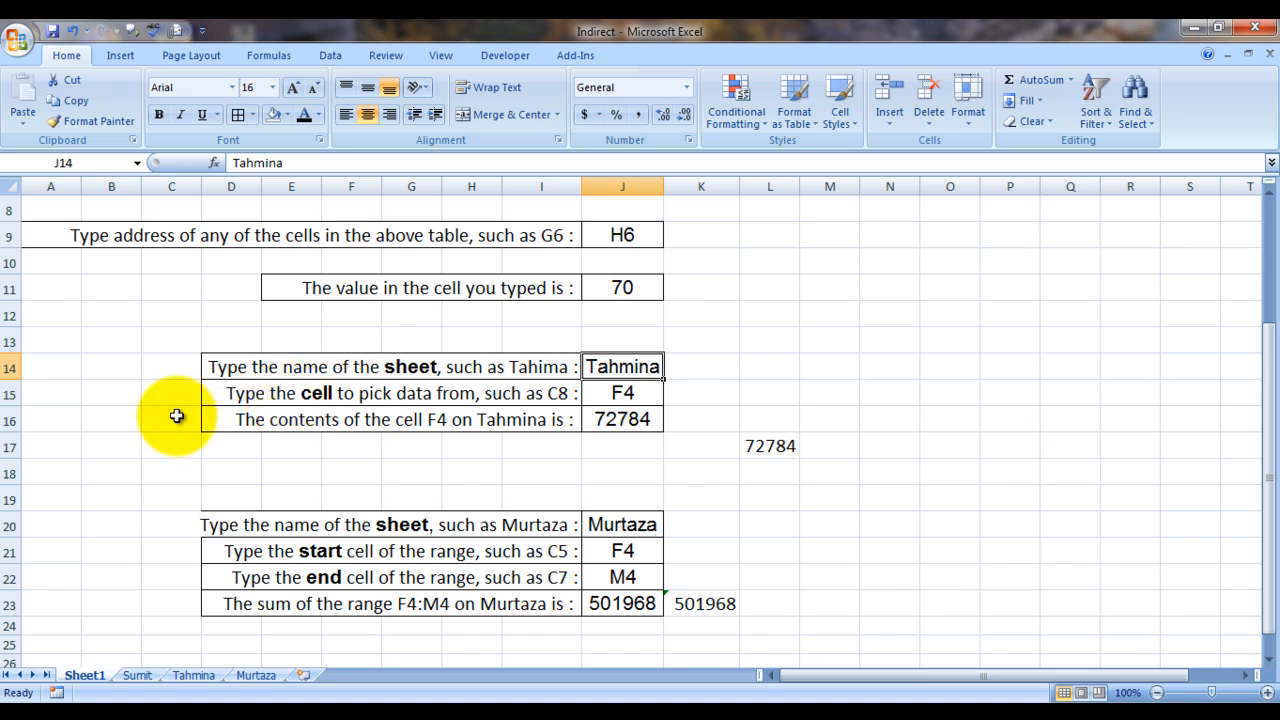
- Remove ", such as C8" from the label in I15 so it reads "Type the cell to pick data from :"
key(Left)
key(Left)
key(Left)
key(Left)
key(Down)
key(Right)
key(Right)
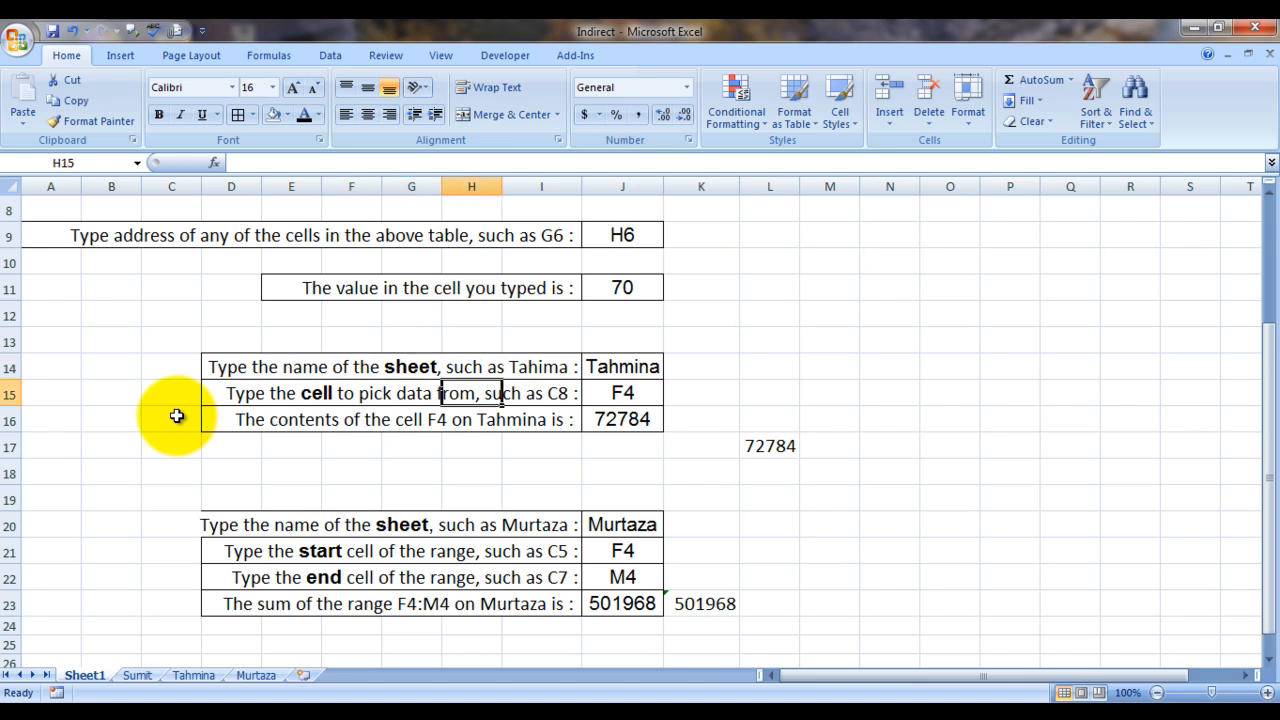
key(Right)
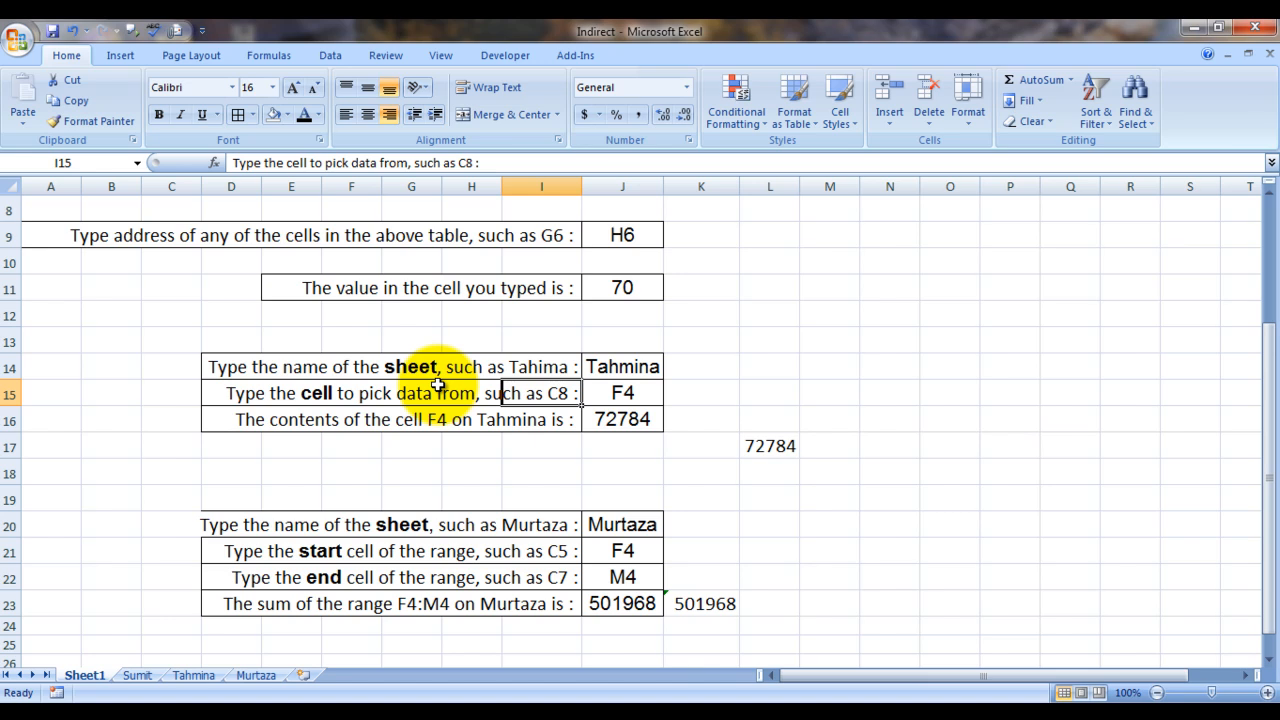
click(474, 162)
key(BackSpace)
key(BackSpace)
key(BackSpace)
key(BackSpace)
key(BackSpace)
key(BackSpace)
key(BackSpace)
key(BackSpace)
key(BackSpace)
key(BackSpace)
key(BackSpace)
key(BackSpace)
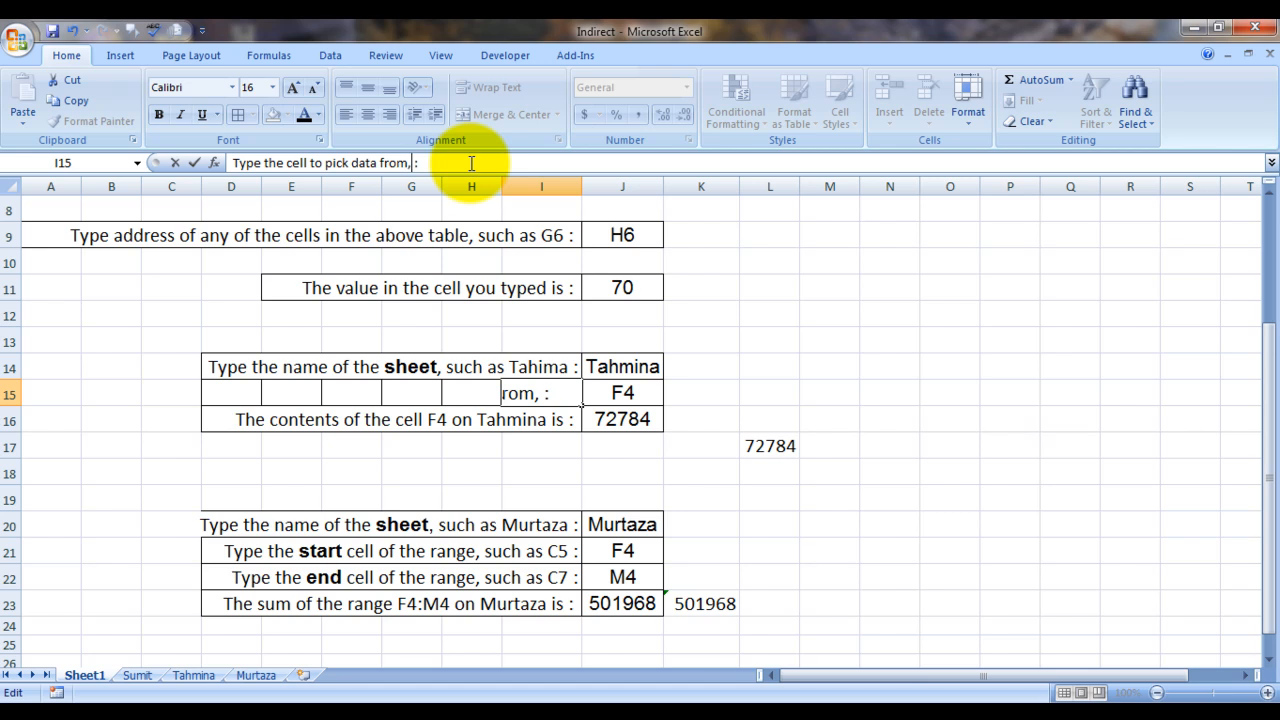
key(Return)
key(Up)
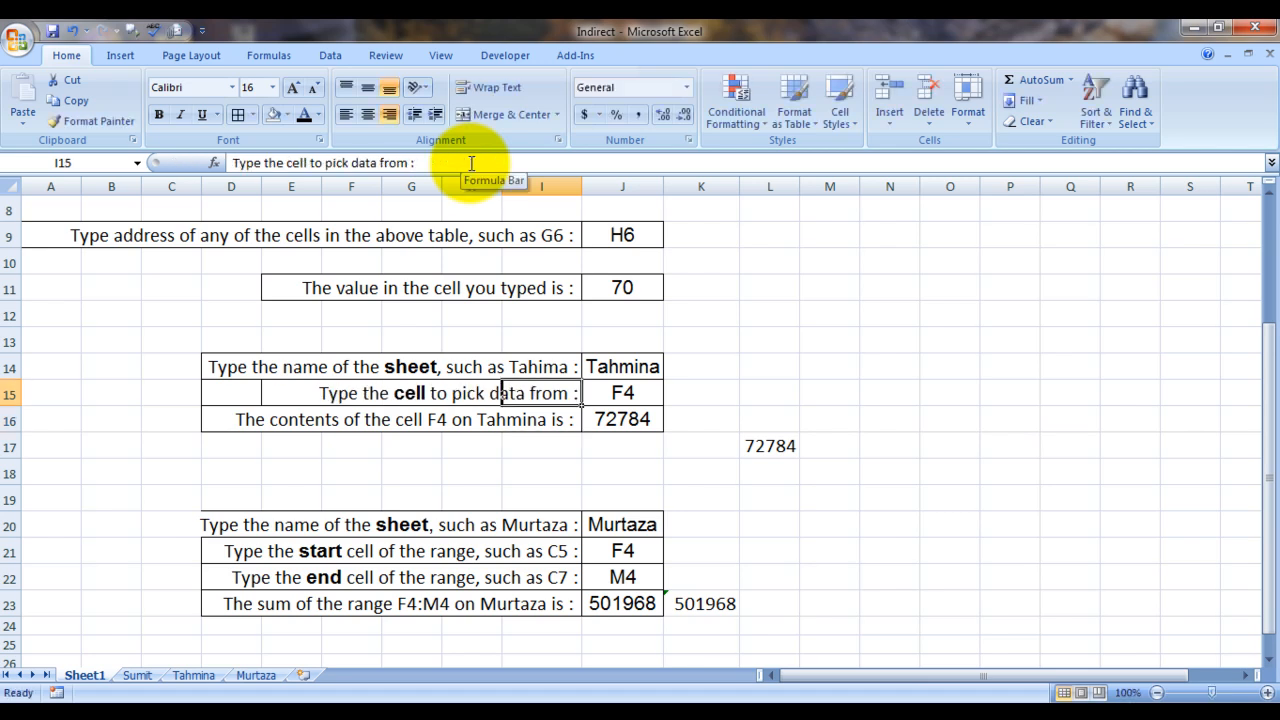
- Review how the sheet name in J14 and cell address in J15 feed the INDIRECT formula in J16
key(Left)
key(Left)
key(Right)
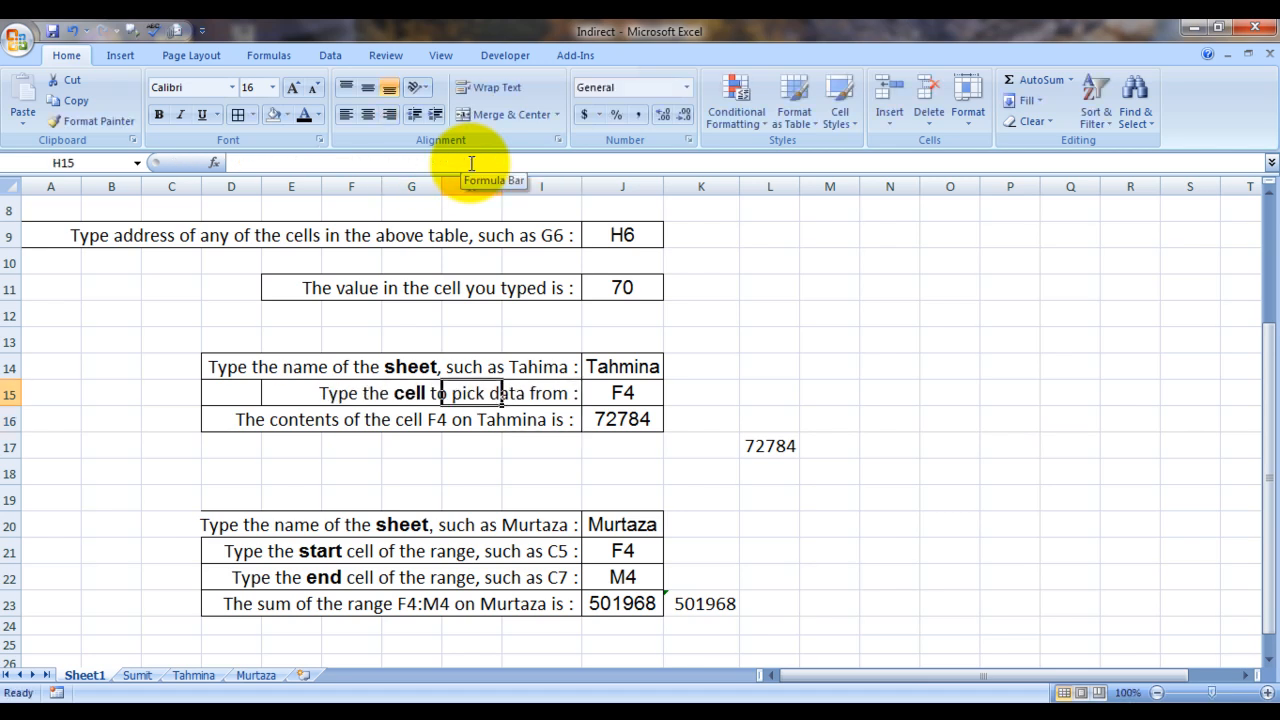
click(630, 390)
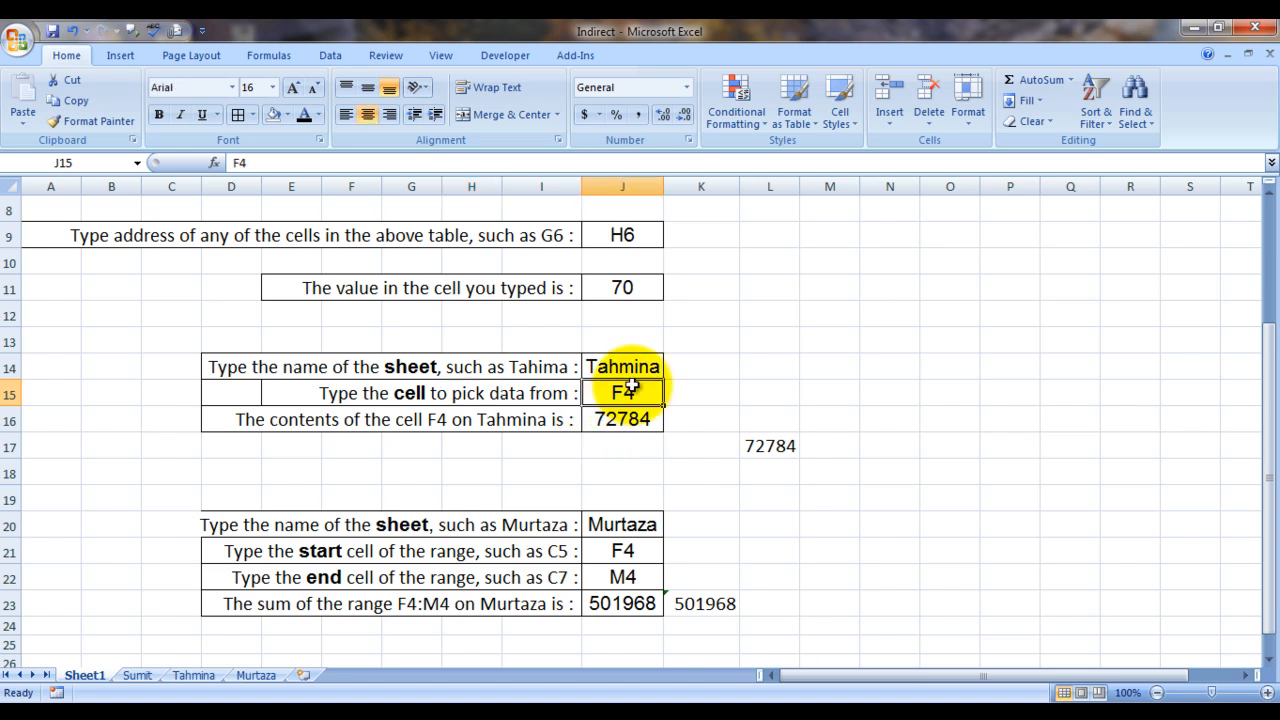
key(Up)
key(Down)
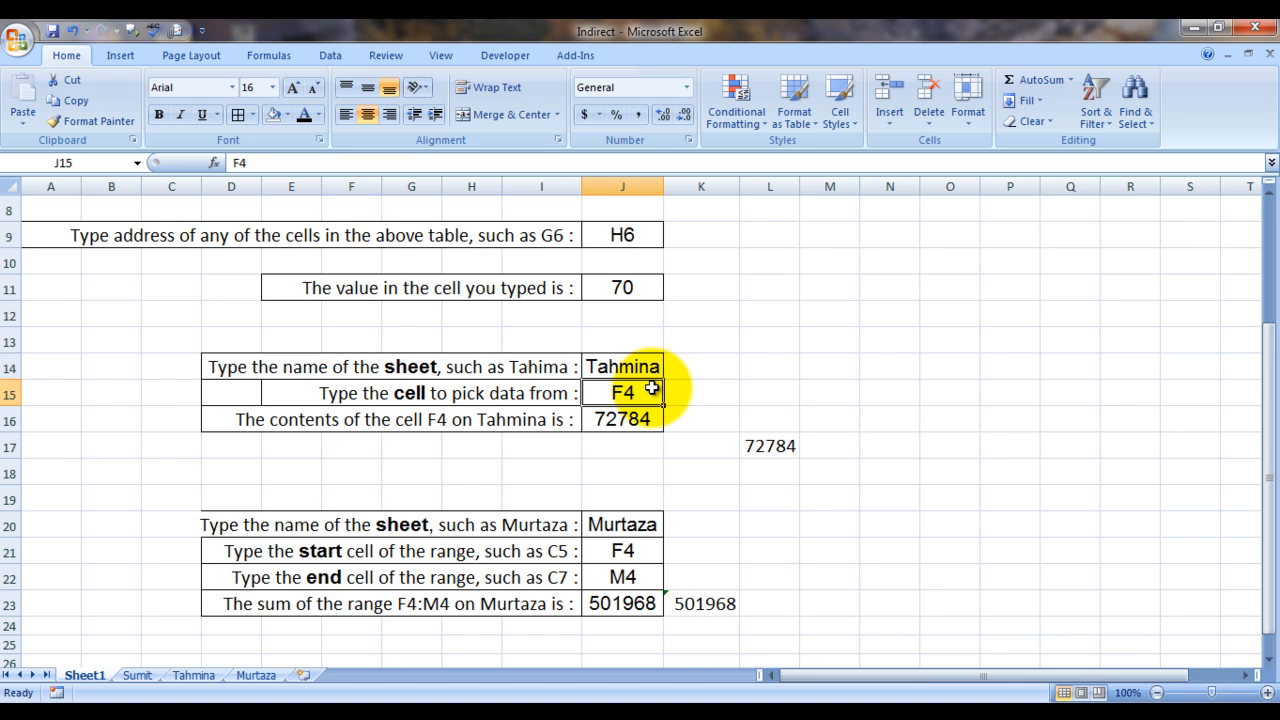
key(Left)
key(Right)
key(Down)
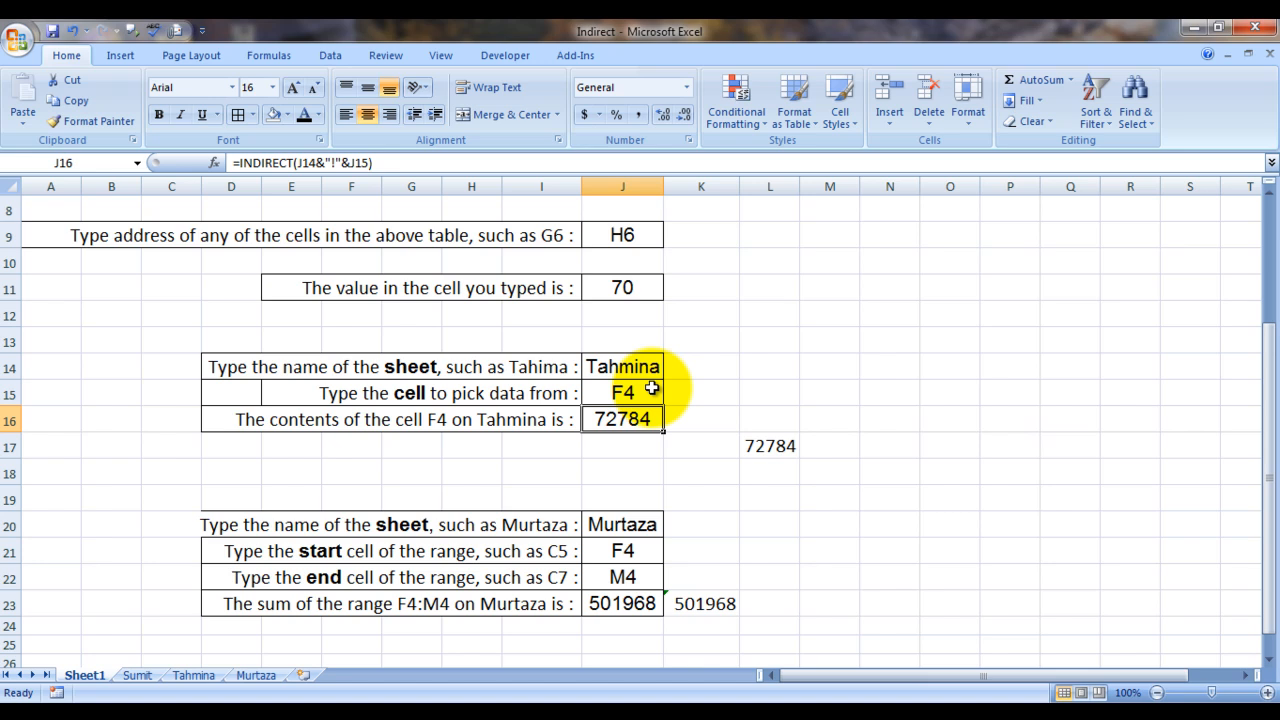
- Enter the formula =INDIRECT(J14&"!"&J15) in K16
key(Right)
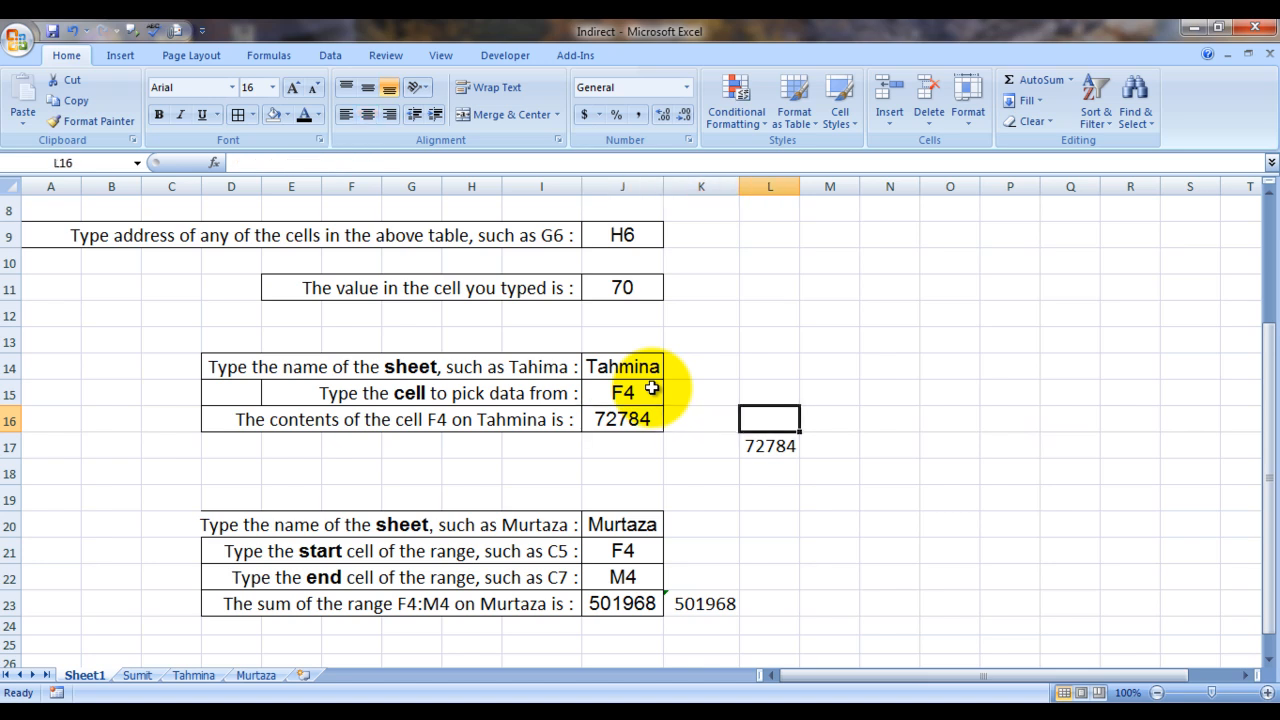
text(=in)
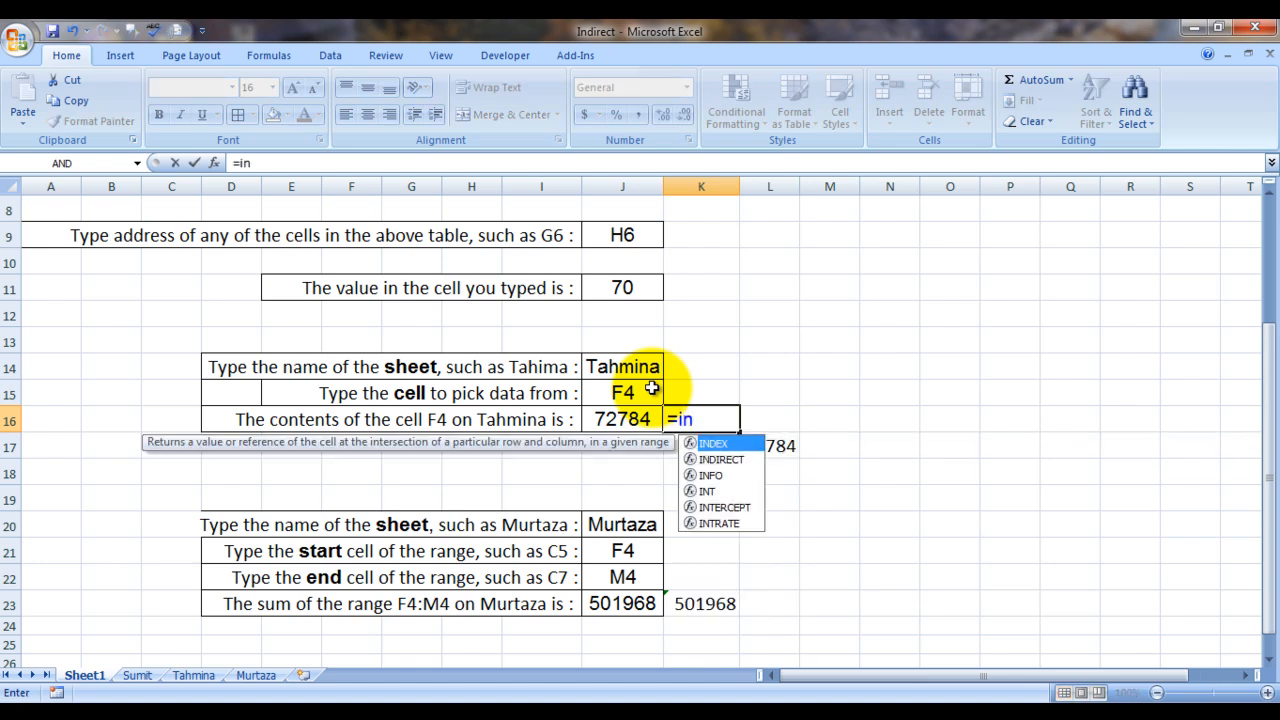
text(d)
key(Down)
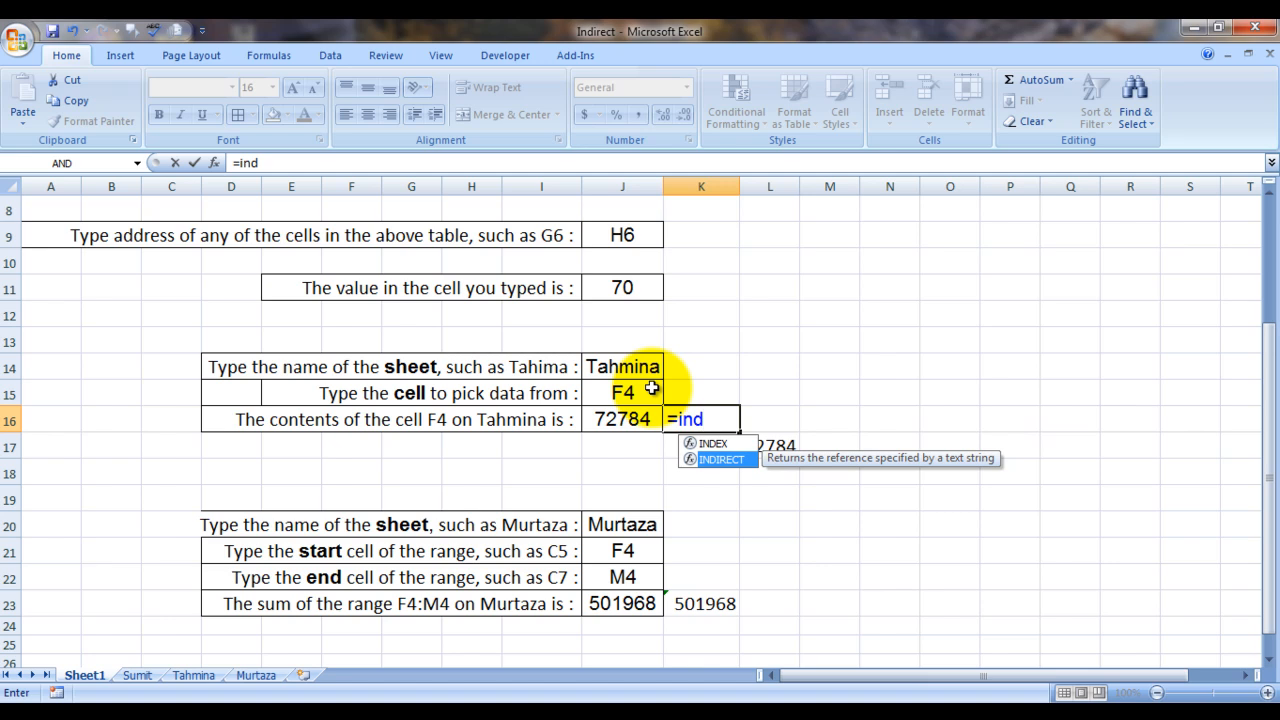
key(Tab)
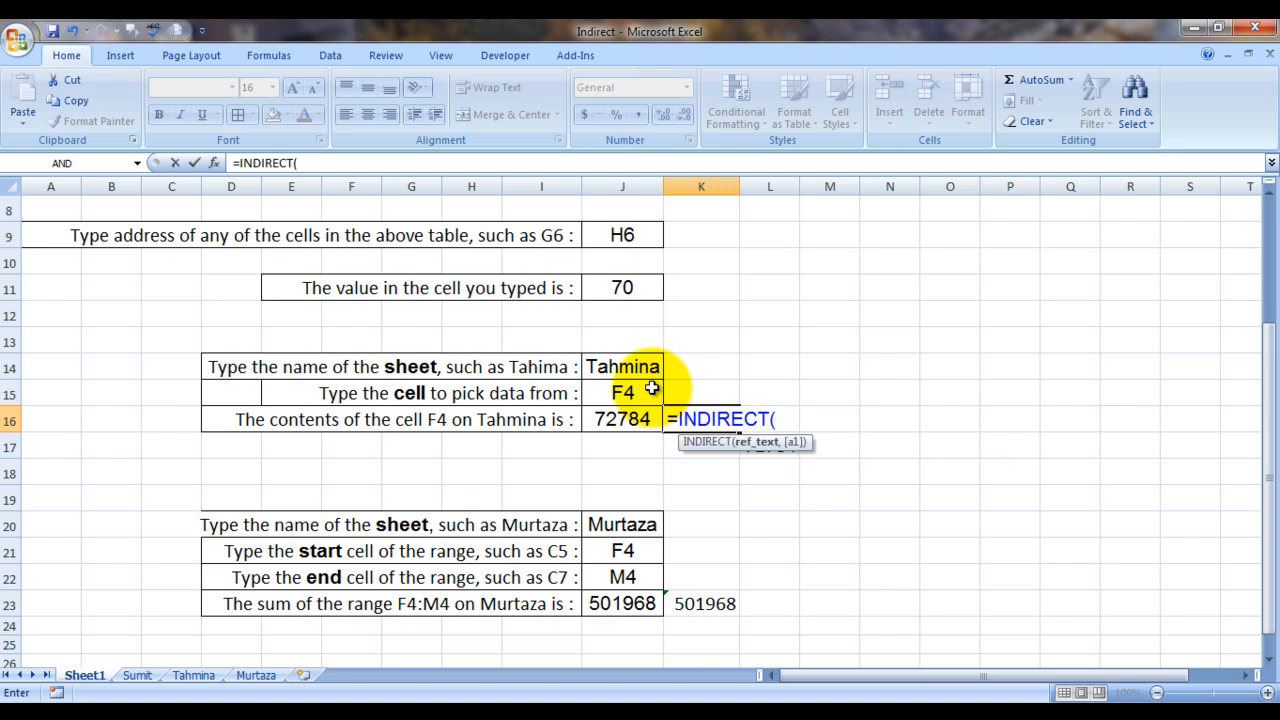
click(634, 367)
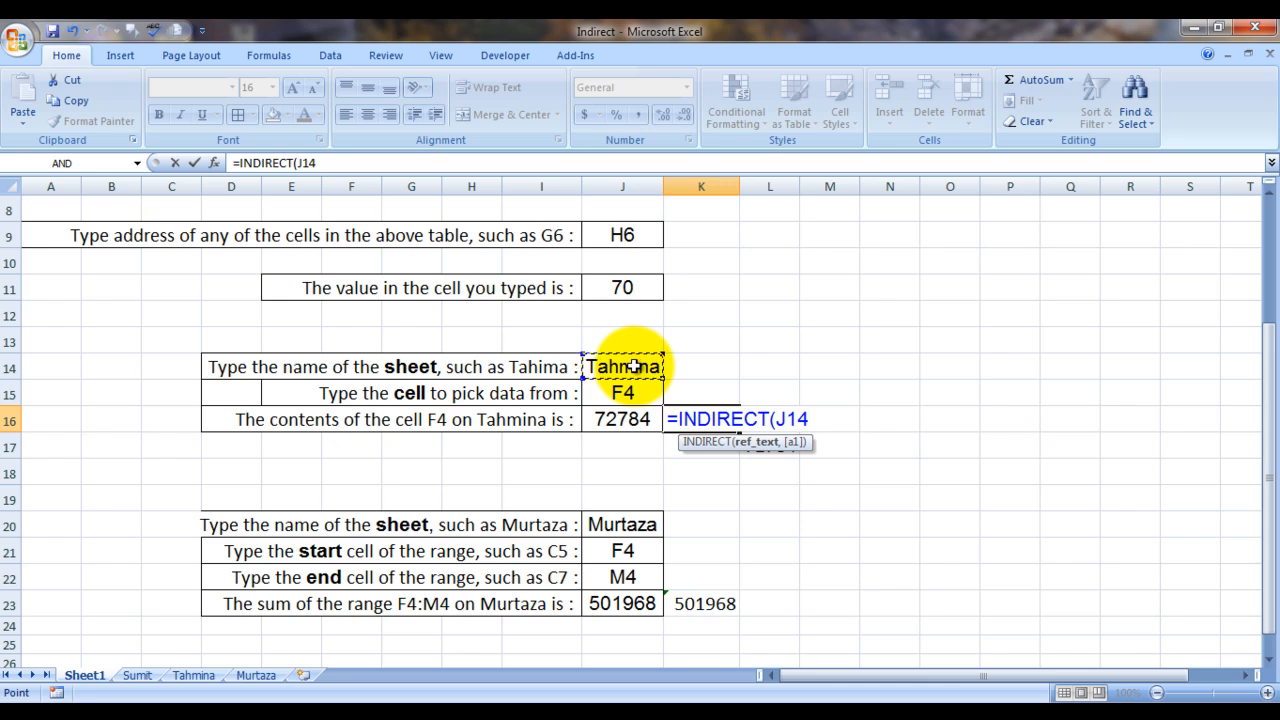
text(&"!")
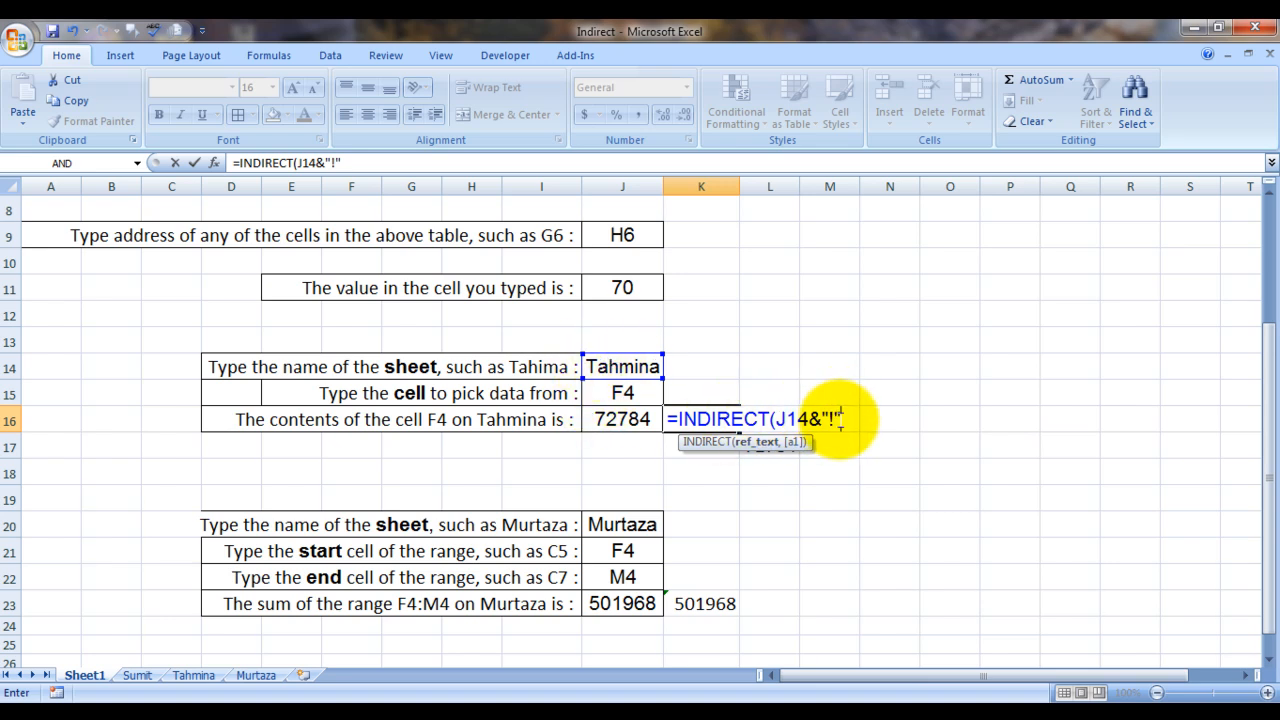
text(&)
click(622, 393)
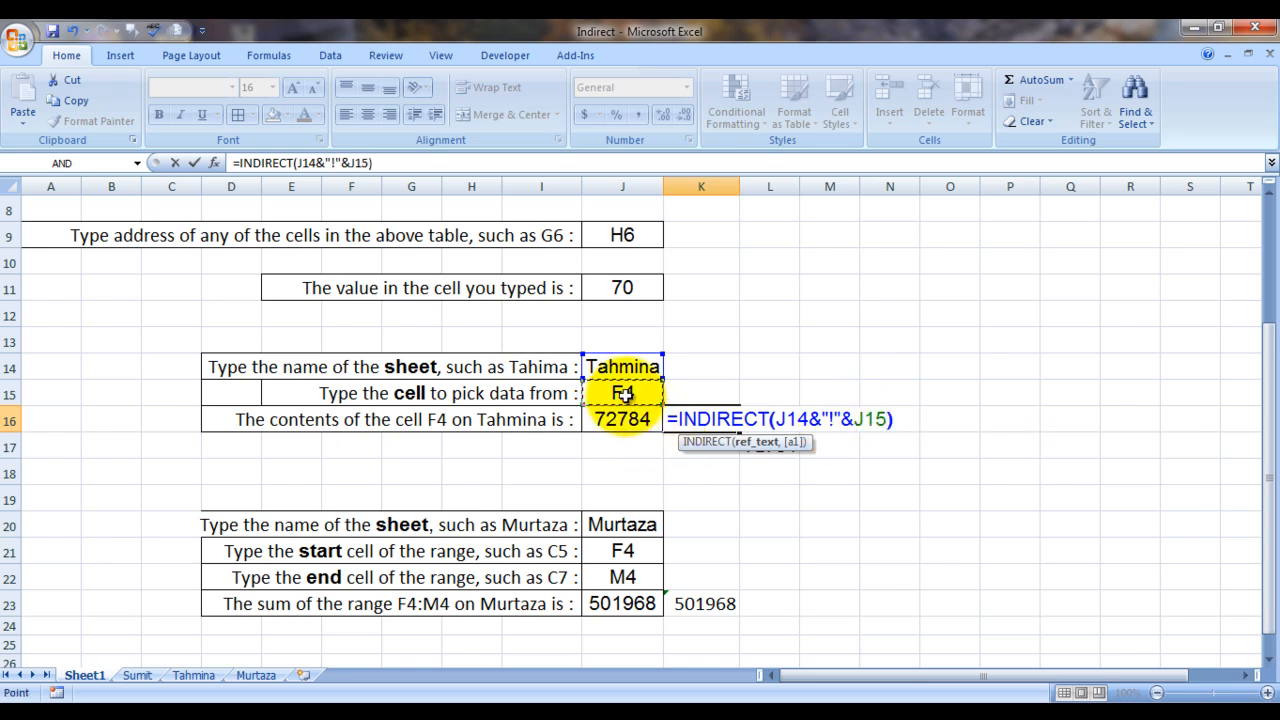
text())
key(Return)
key(Up)
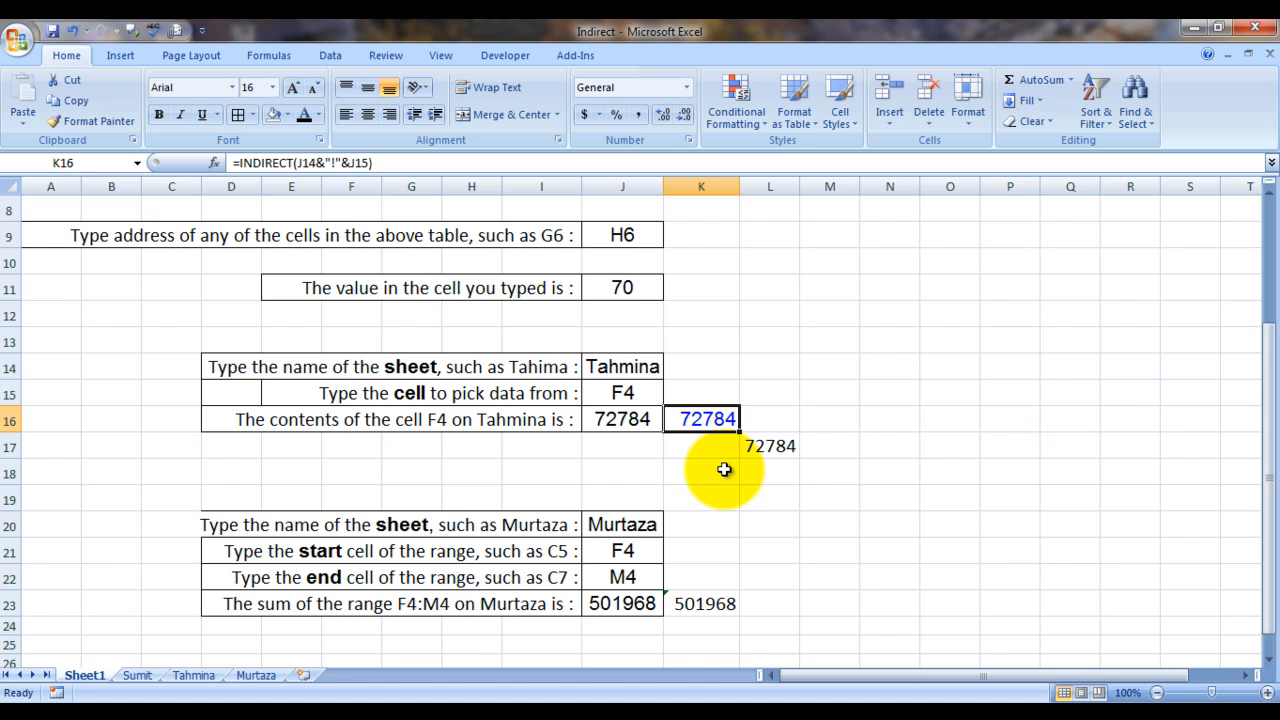
- Clear L17 and enter a direct reference to F4 on the sheet named in J14 into M17
click(769, 448)
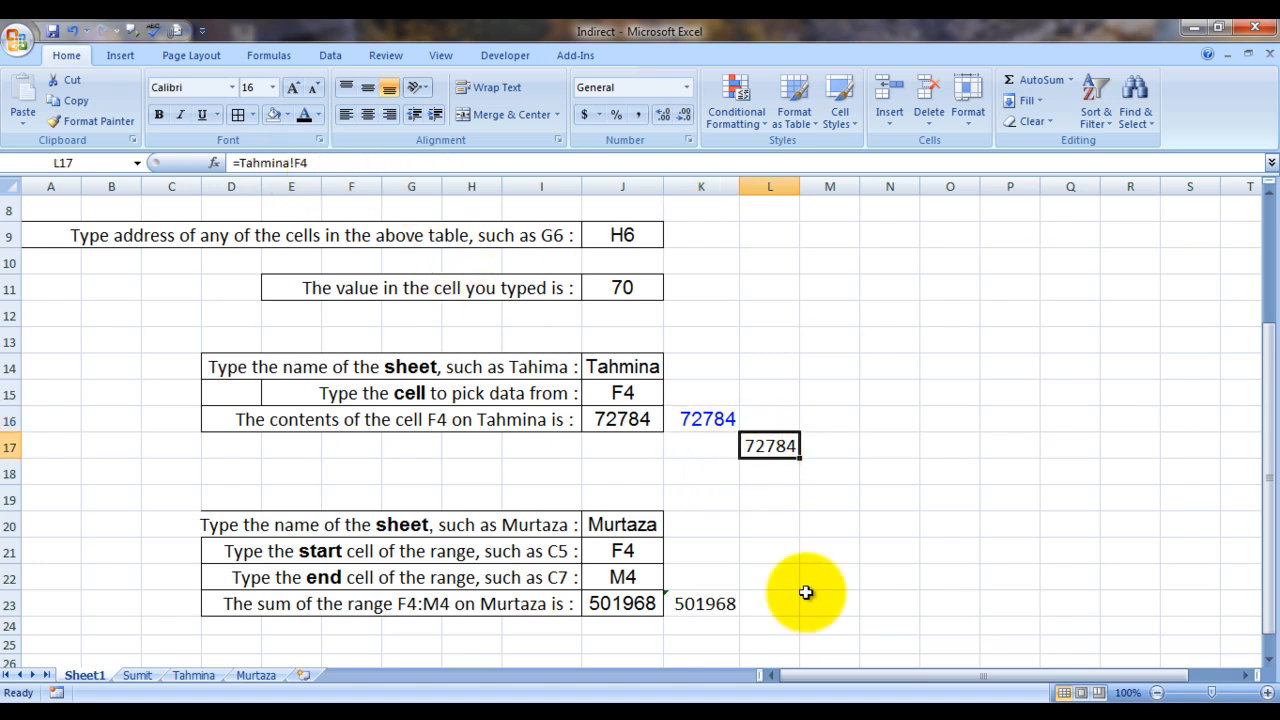
key(Delete)
key(Right)
key(Left)
key(Right)
text(=)
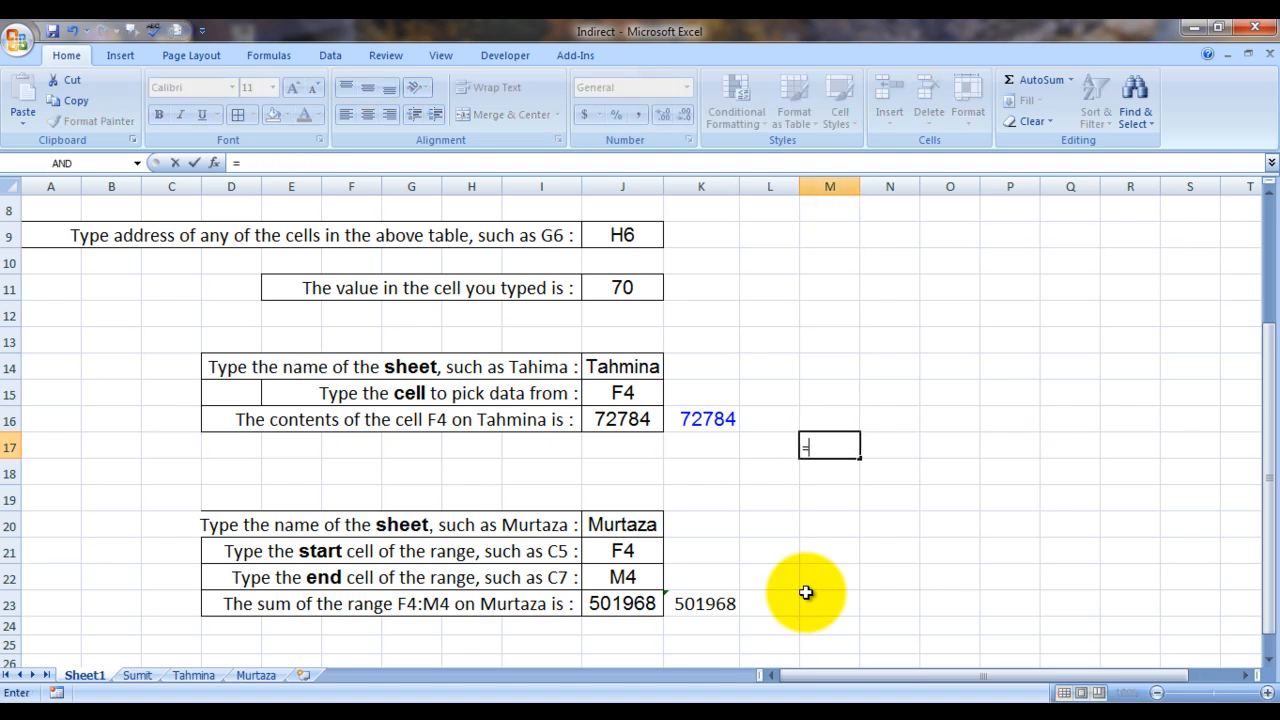
click(200, 677)
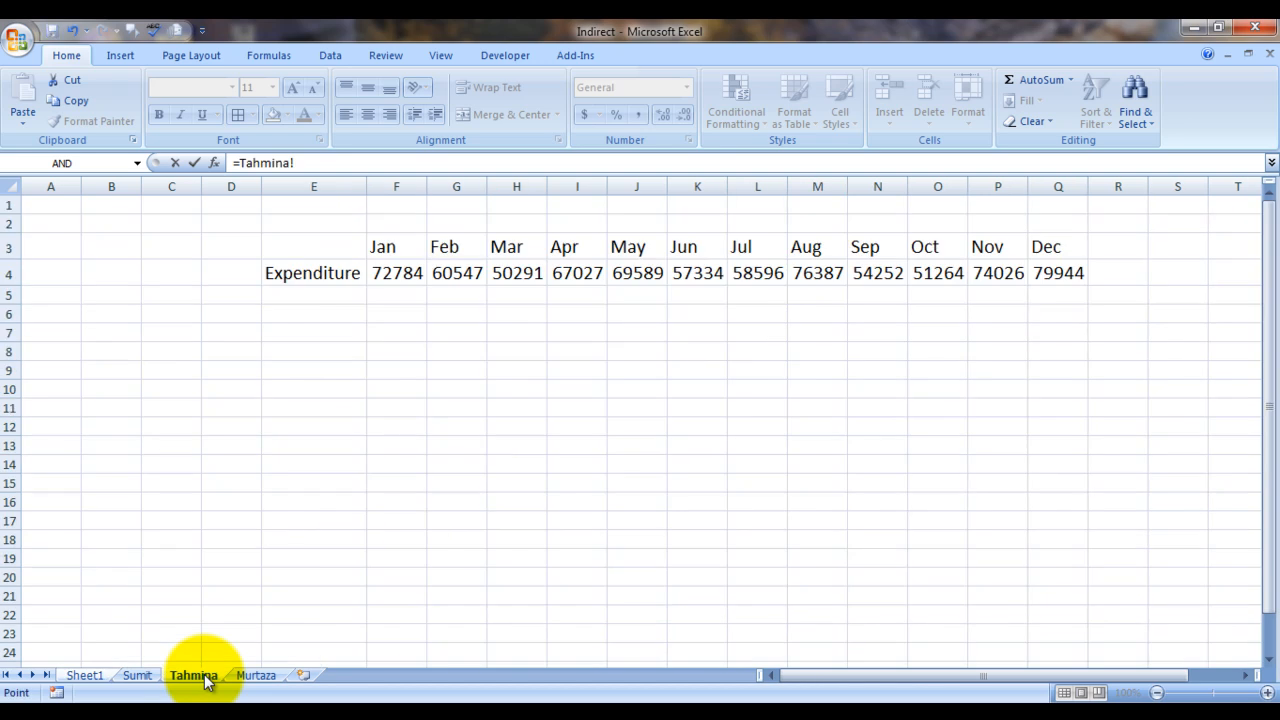
click(397, 279)
key(Return)
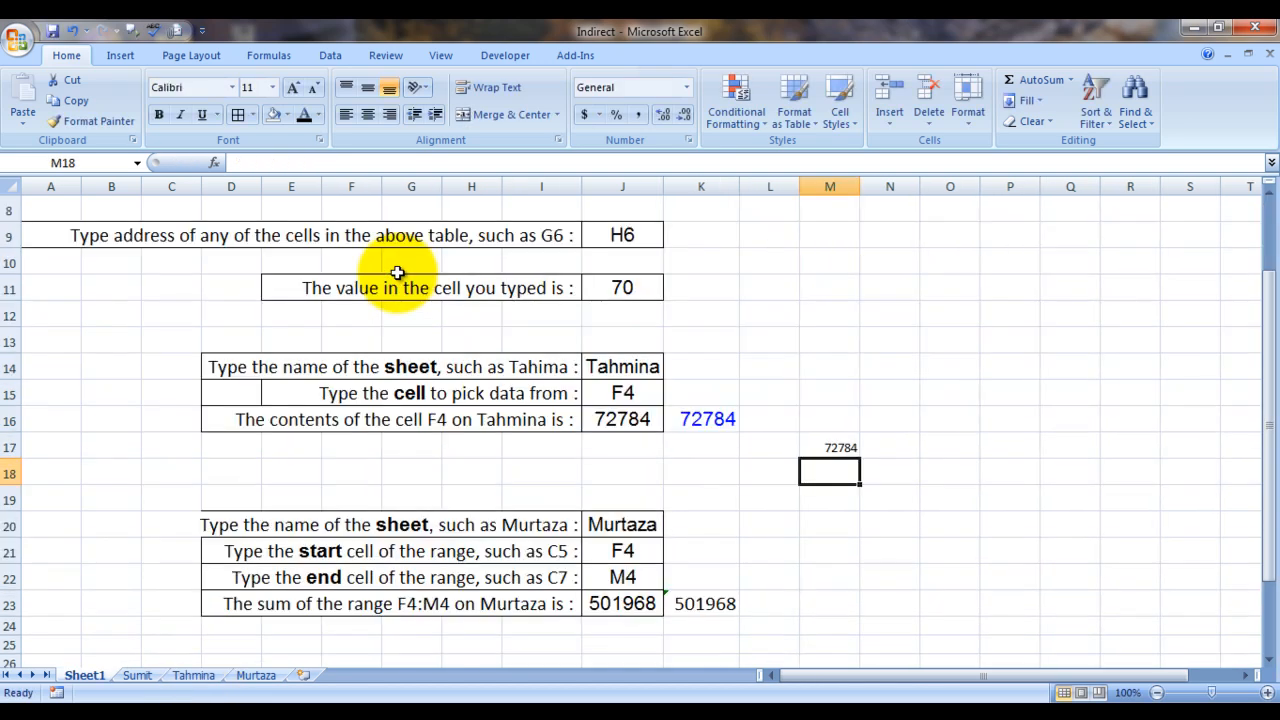
- Set the font size of M17 to 16
key(Up)
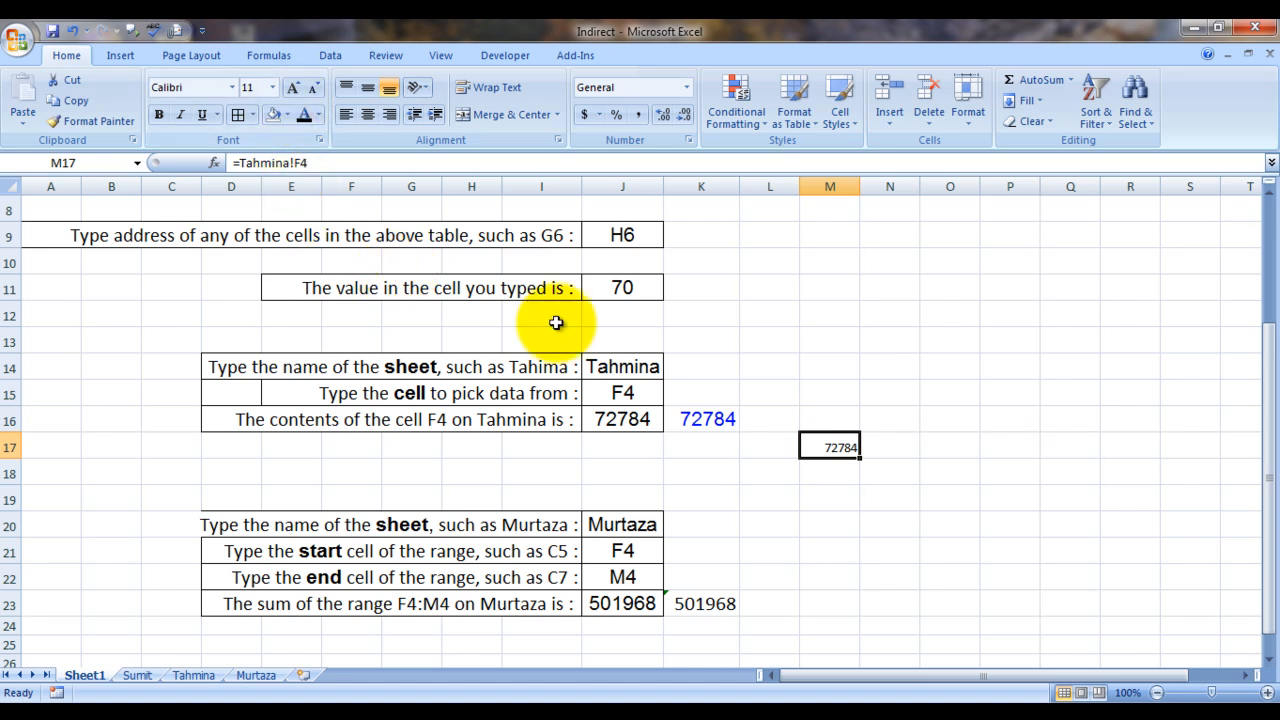
click(277, 88)
key(Down)
key(Return)
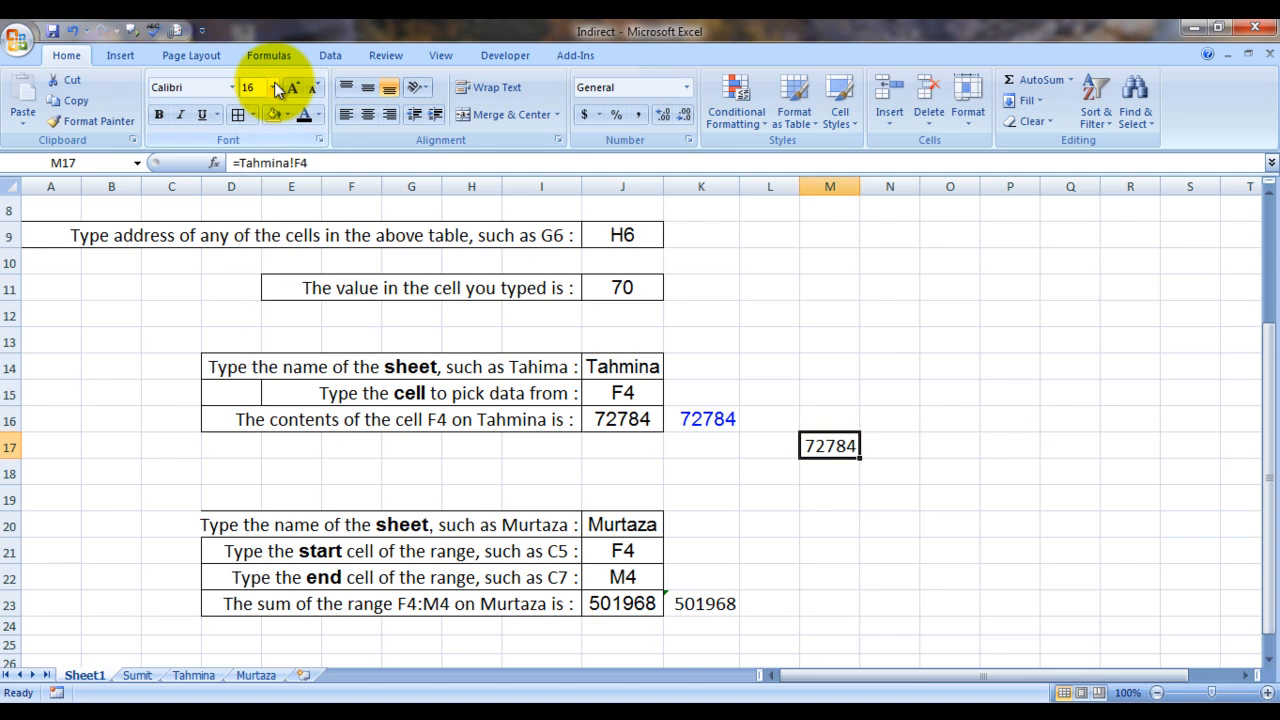
- Compare the direct sheet reference in M17 with the INDIRECT formula in K16 and its source cells
key(F2)
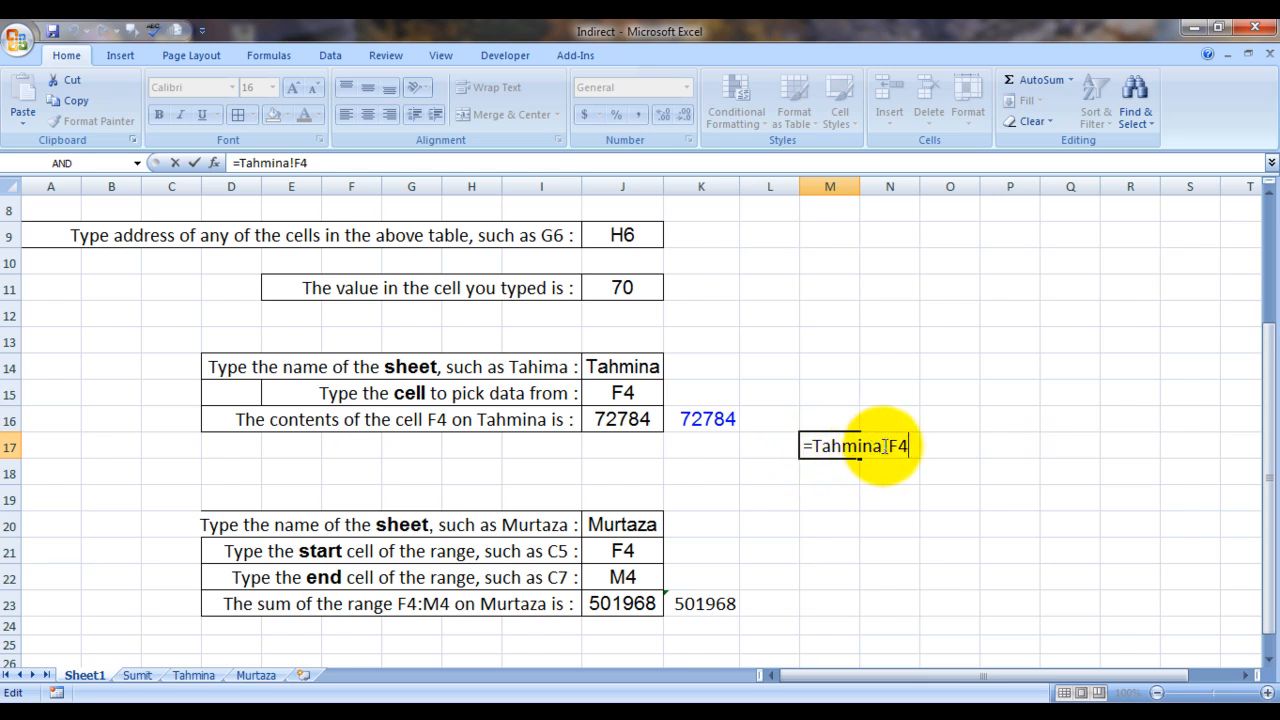
click(700, 418)
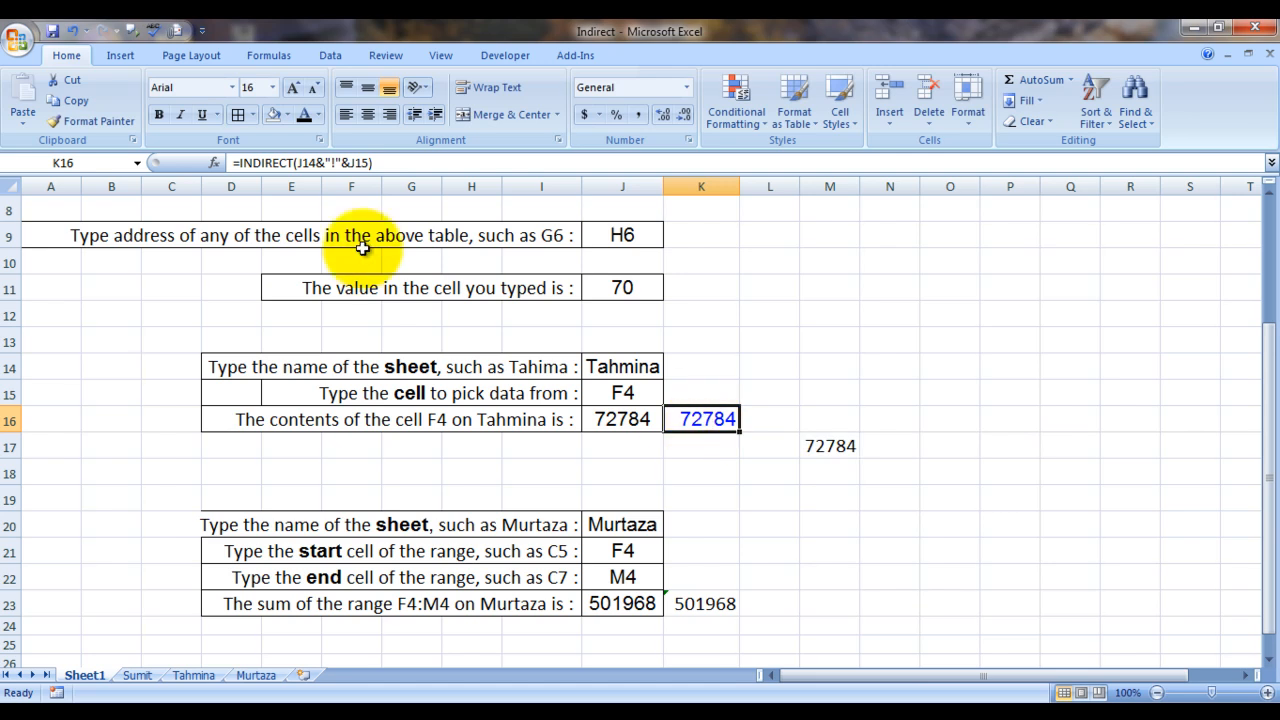
key(F2)
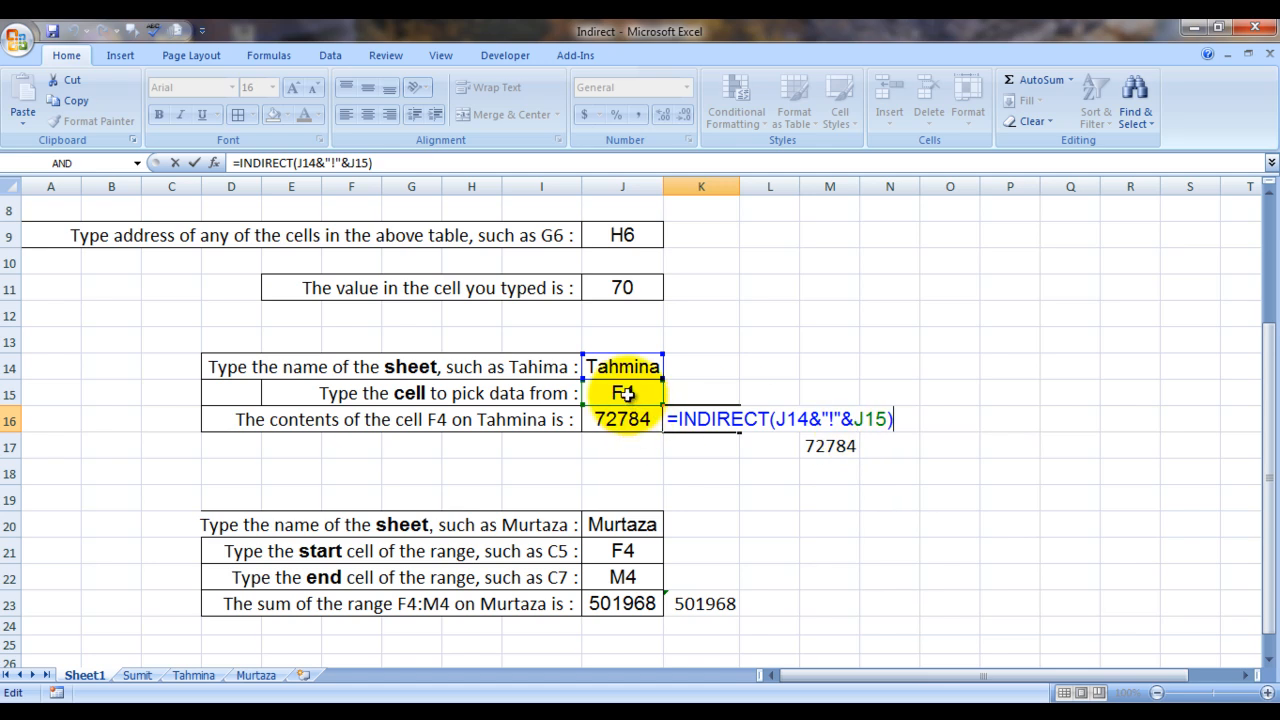
key(ctrl+Return)
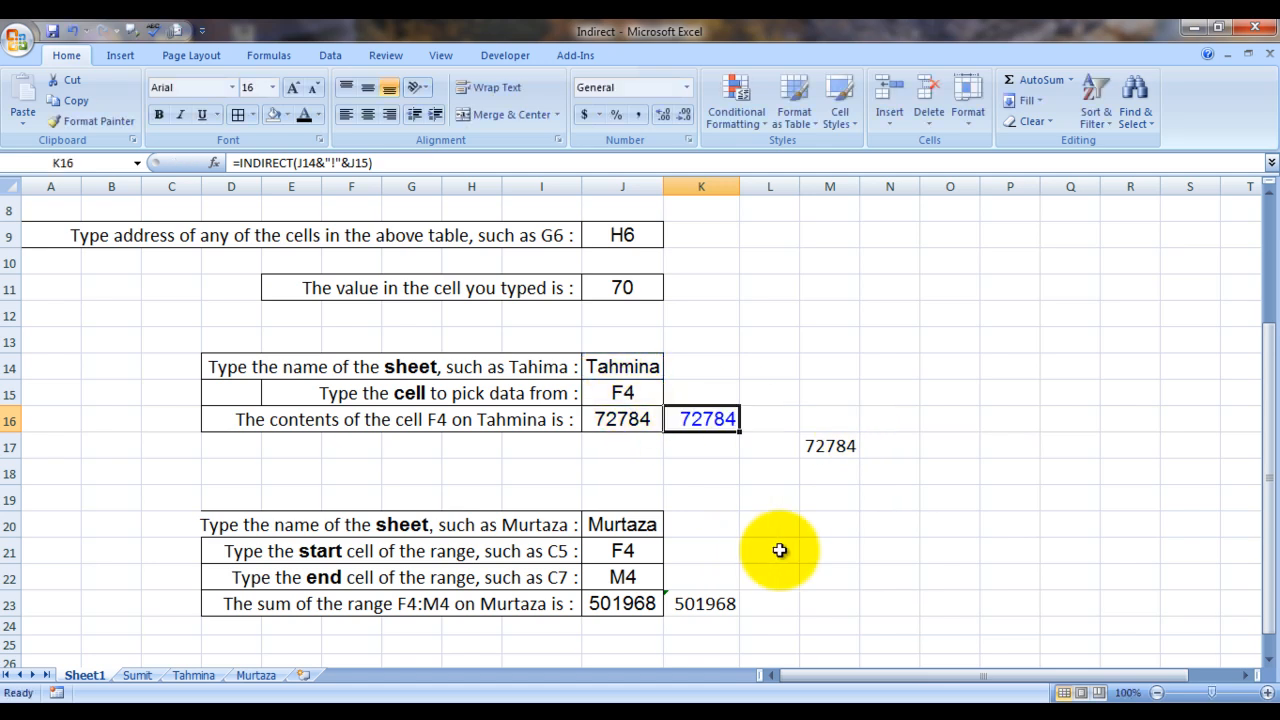
- Remove "such as C5" from the start-cell label in I21
click(779, 550)
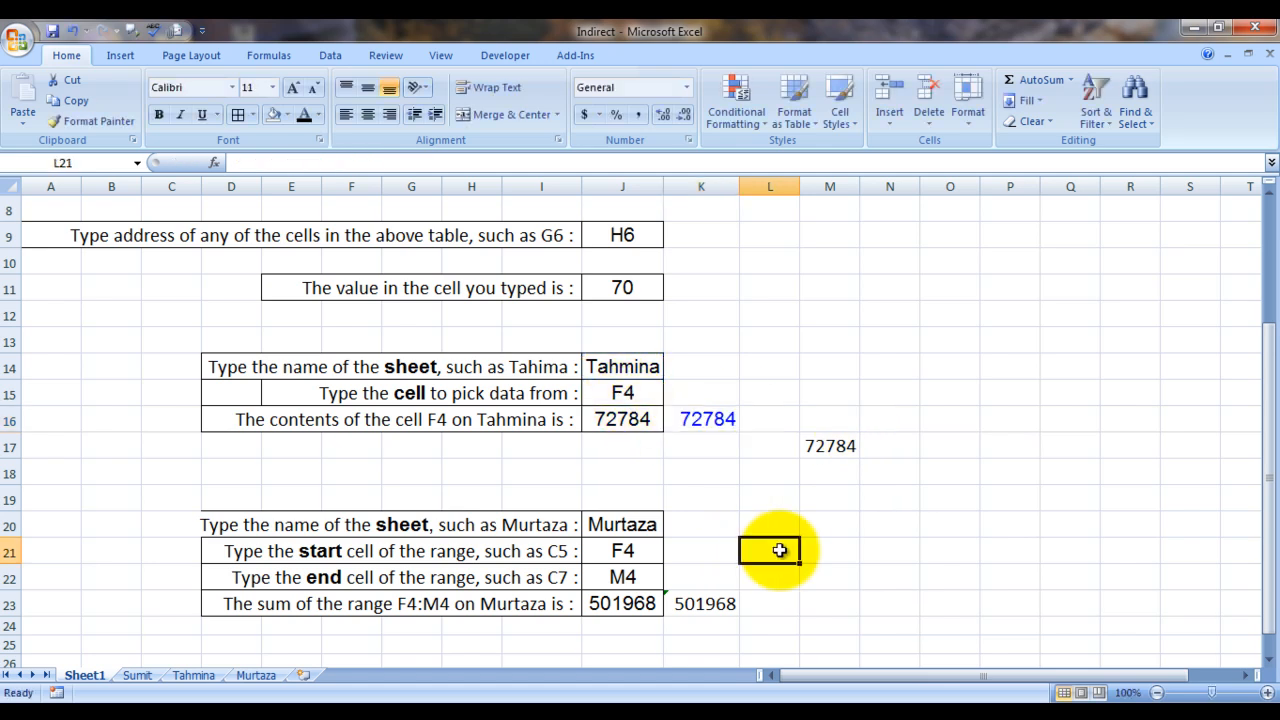
key(Left)
key(Left)
key(Left)
key(Left)
key(Left)
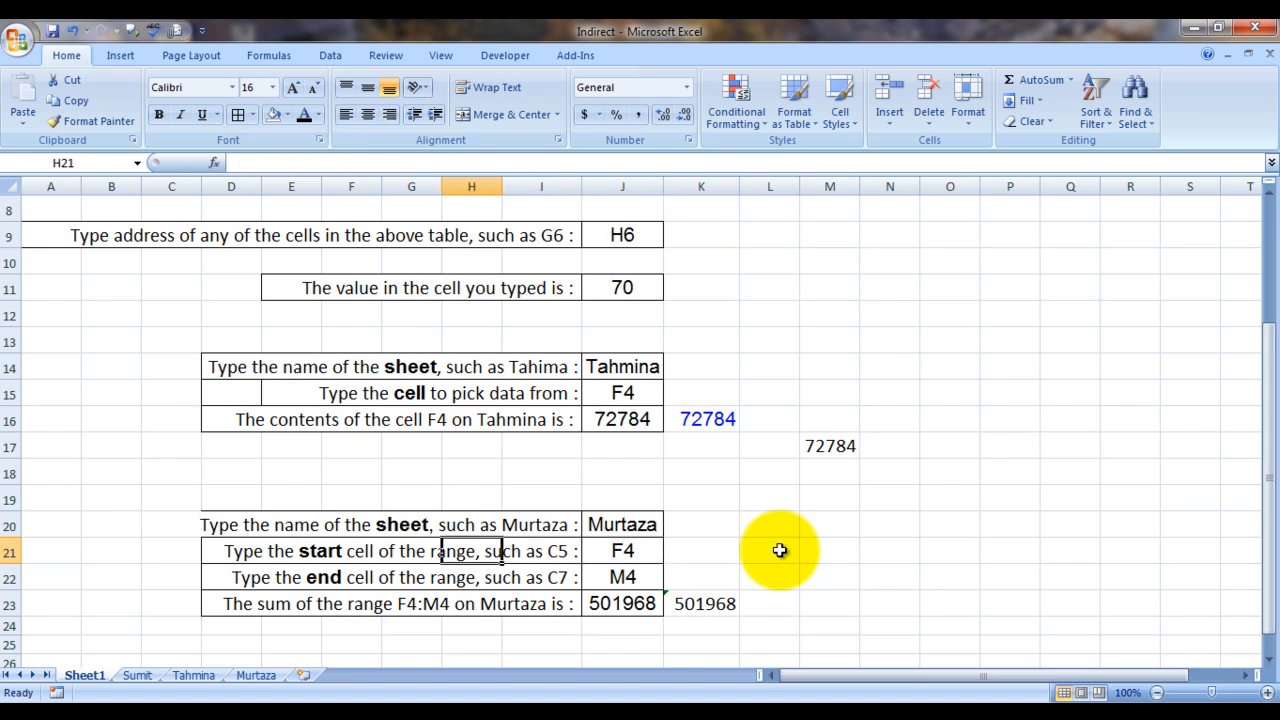
key(Right)
key(Right)
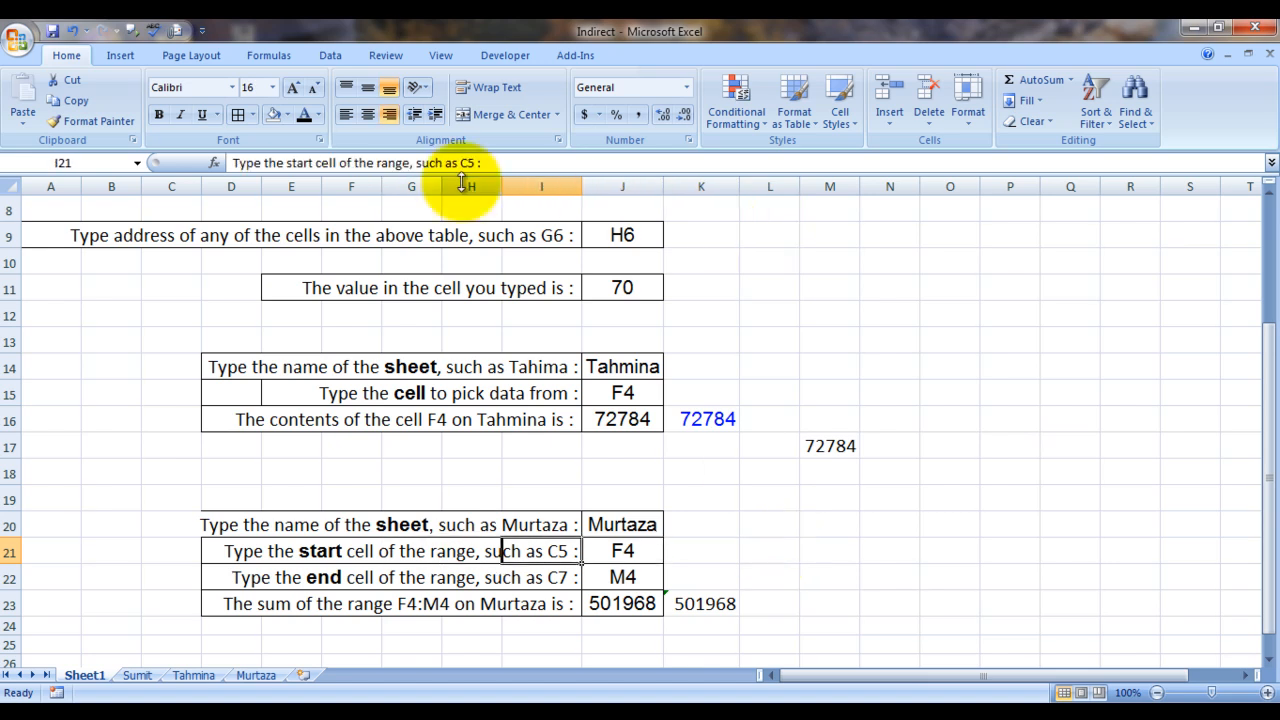
click(420, 162)
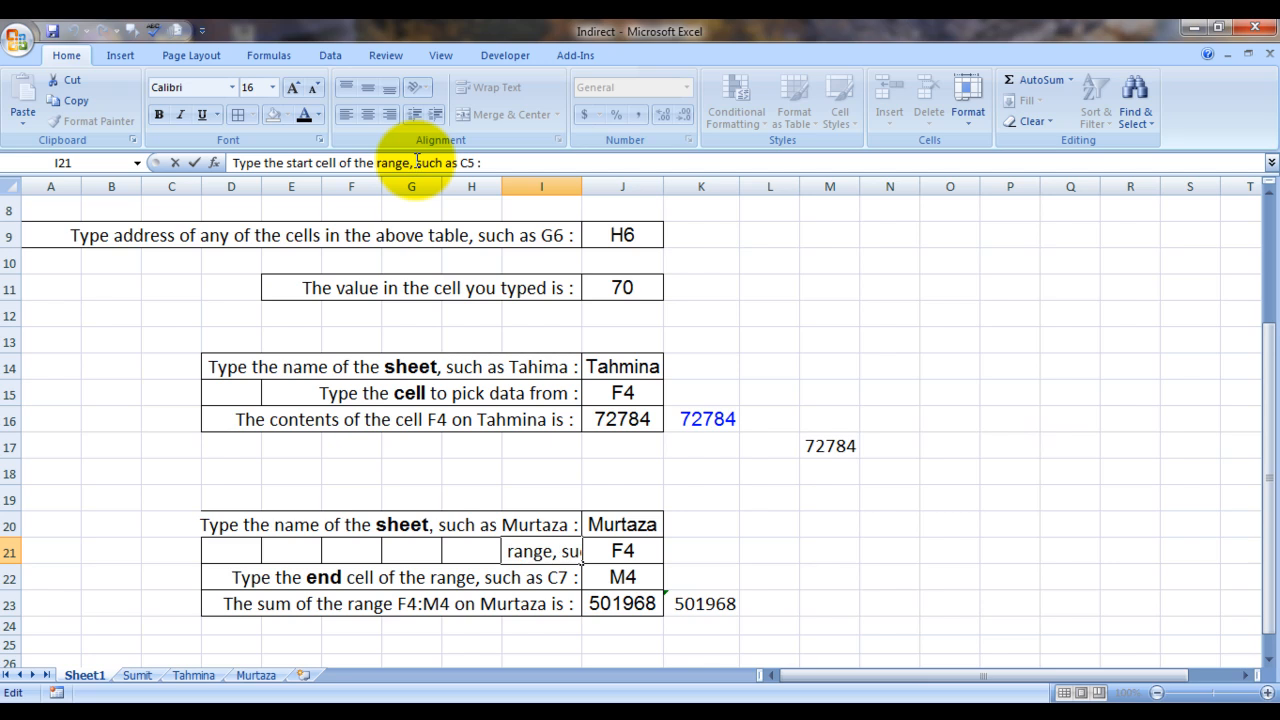
key(shift+Right)
key(shift+Right)
key(shift+Right)
key(shift+Right)
key(shift+Right)
key(shift+Right)
key(shift+Right)
key(shift+Right)
key(shift+Right)
key(shift+Right)
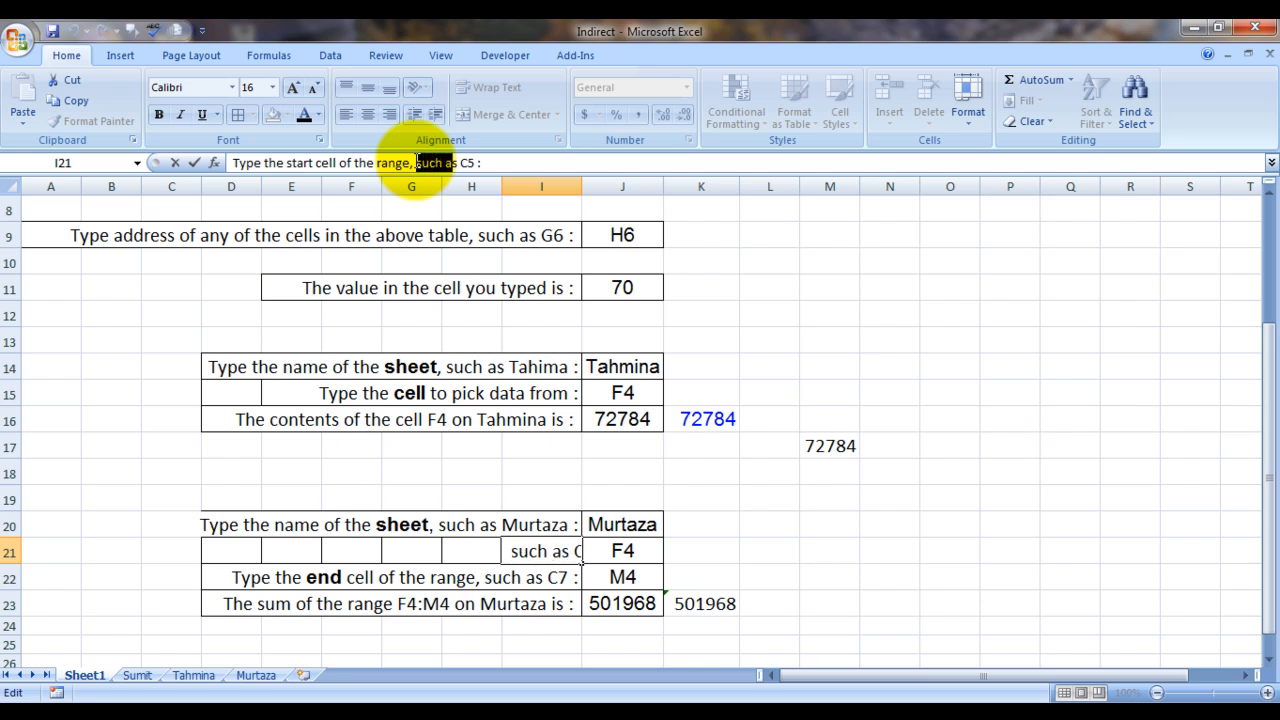
key(Delete)
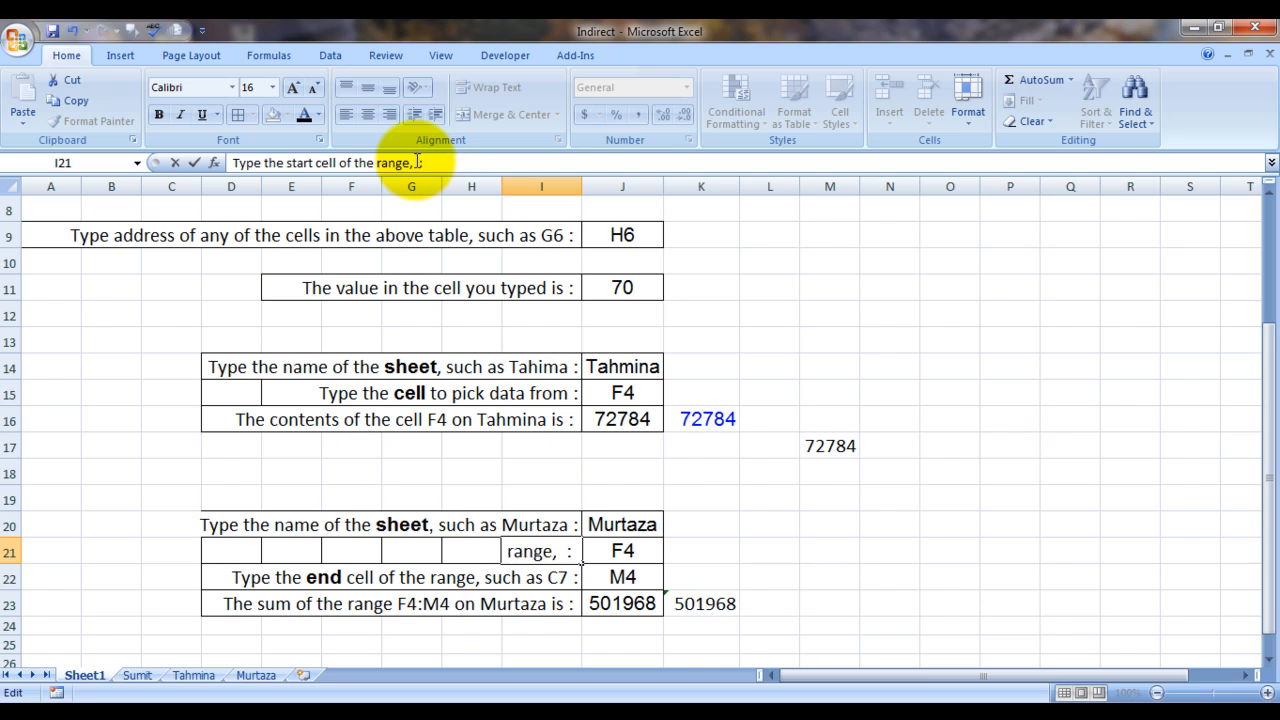
key(Tab)
- Remove "such as C7" from the end-cell label in I22
key(Down)
key(Down)
key(Up)
key(Left)
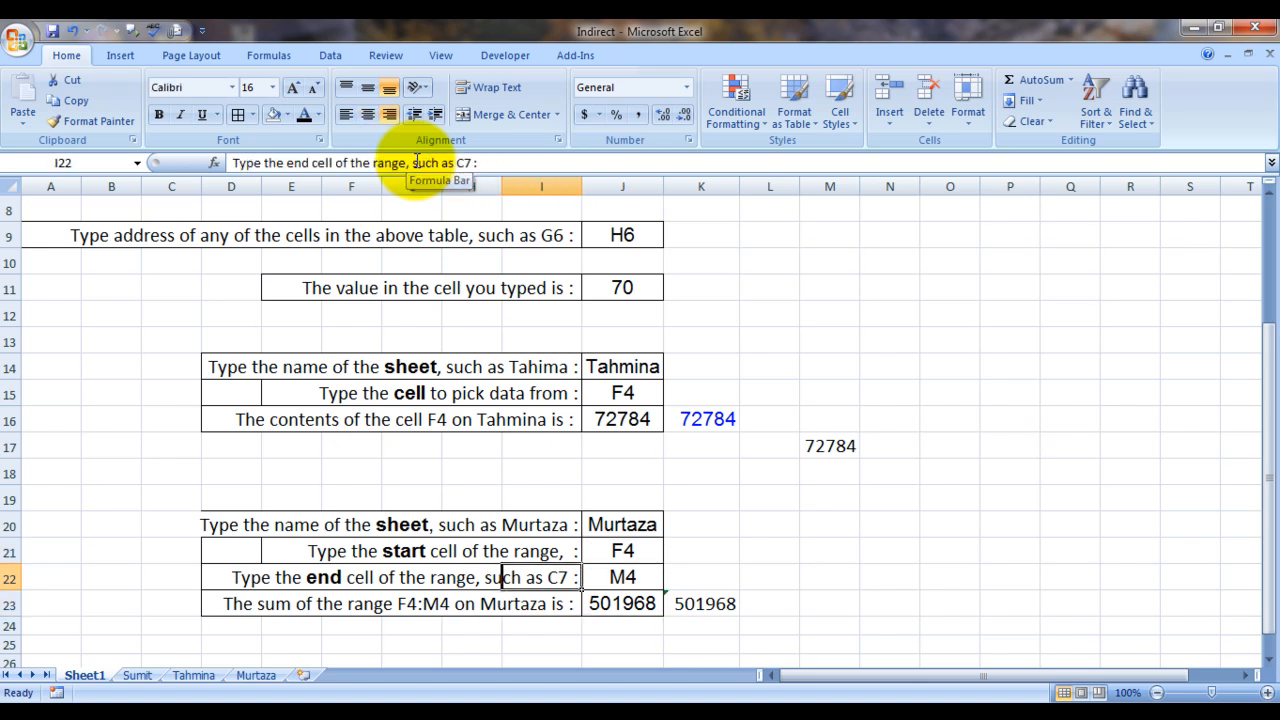
click(411, 162)
key(shift+Right)
key(shift+Right)
key(shift+Right)
key(shift+Right)
key(shift+Right)
key(shift+Right)
key(shift+Right)
key(shift+Right)
key(shift+Right)
key(shift+Right)
key(shift+Right)
key(Delete)
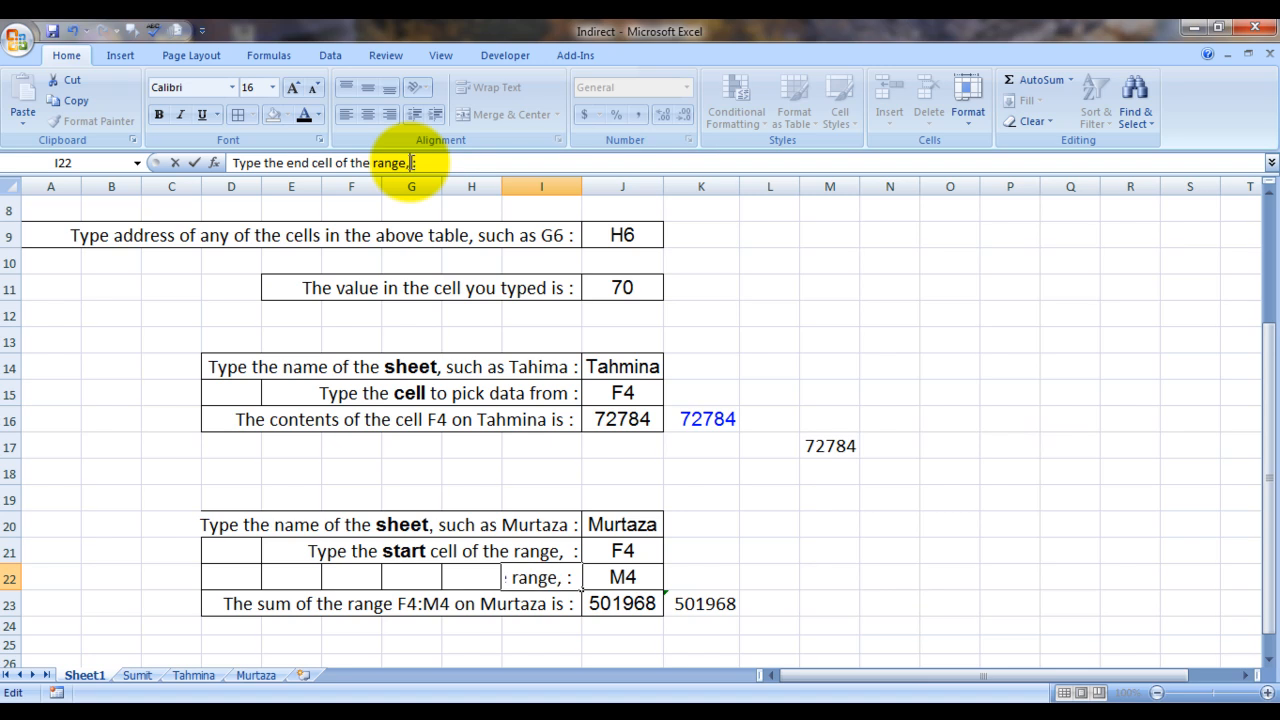
key(Return)
key(Up)
key(Up)
key(Up)
key(Up)
key(Up)
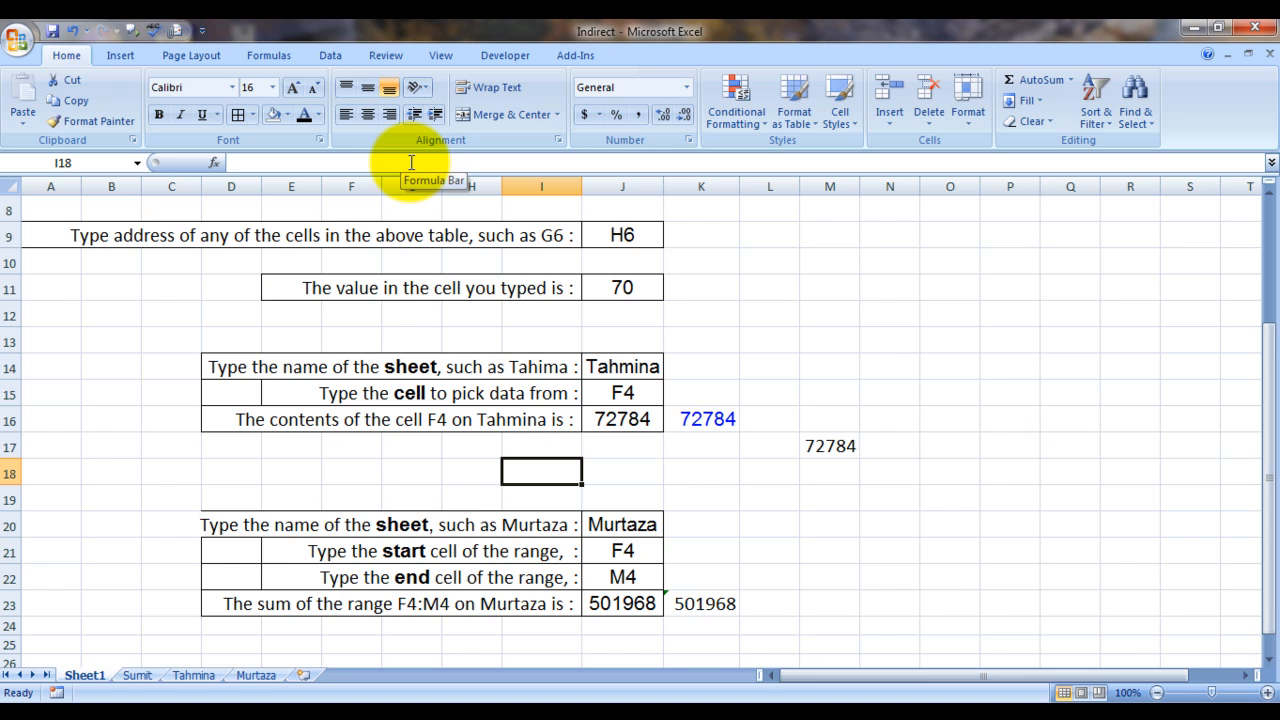
key(Left)
key(Left)
key(Left)
key(Left)
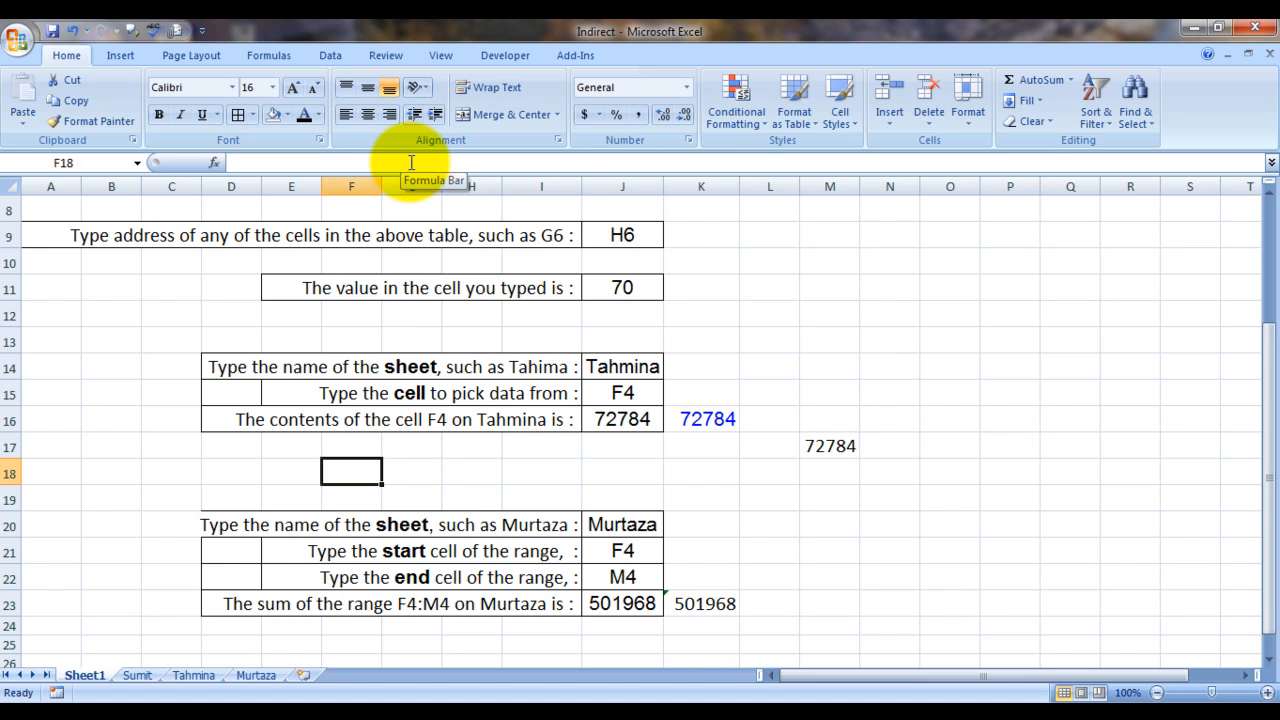
key(Down)
key(Down)
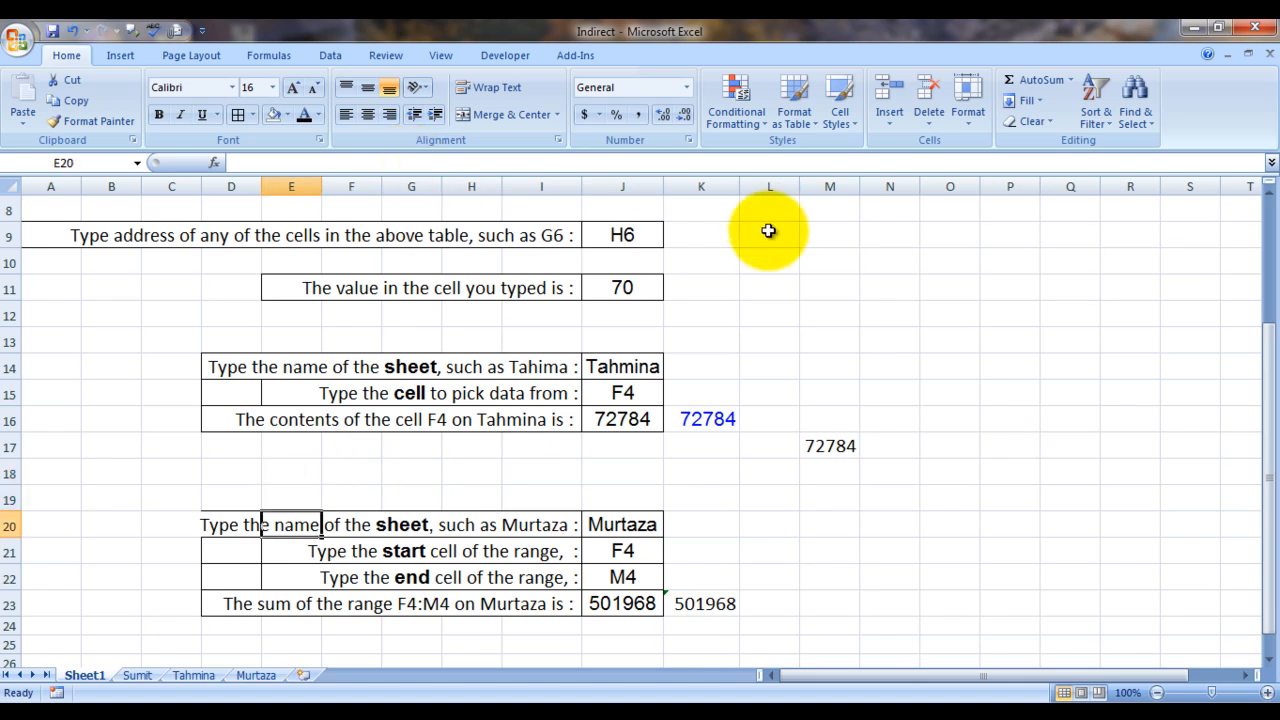
- Check the sheet name in J20, and select F4:M4 on that sheet to view the range's sum
click(617, 519)
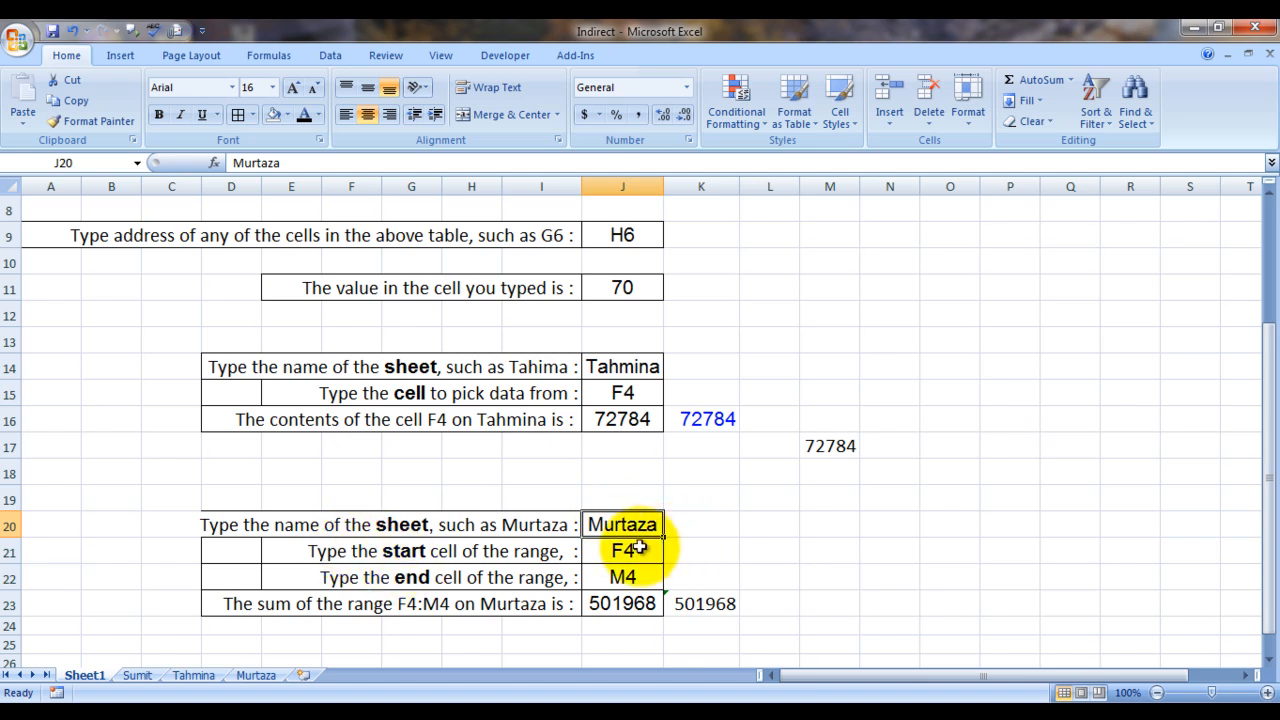
click(254, 675)
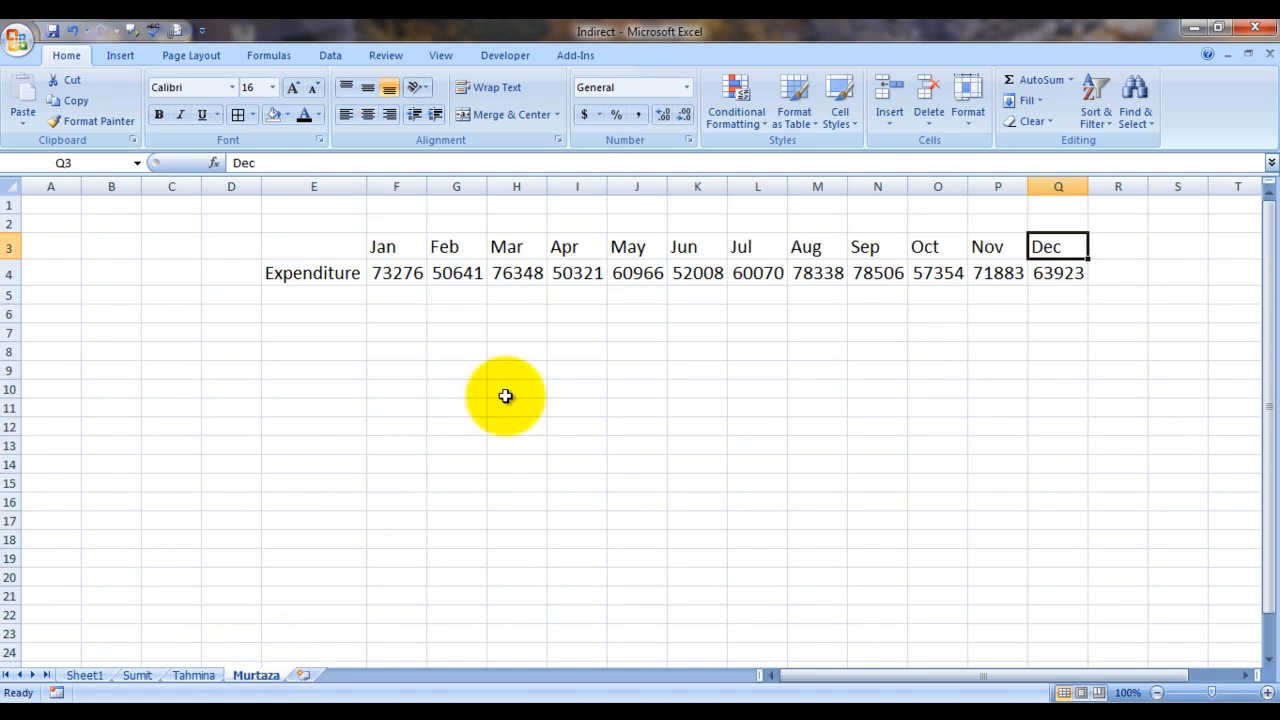
click(395, 277)
key(shift+Right)
key(shift+Right)
key(shift+Right)
key(shift+Right)
key(shift+Right)
key(shift+Right)
key(shift+Right)
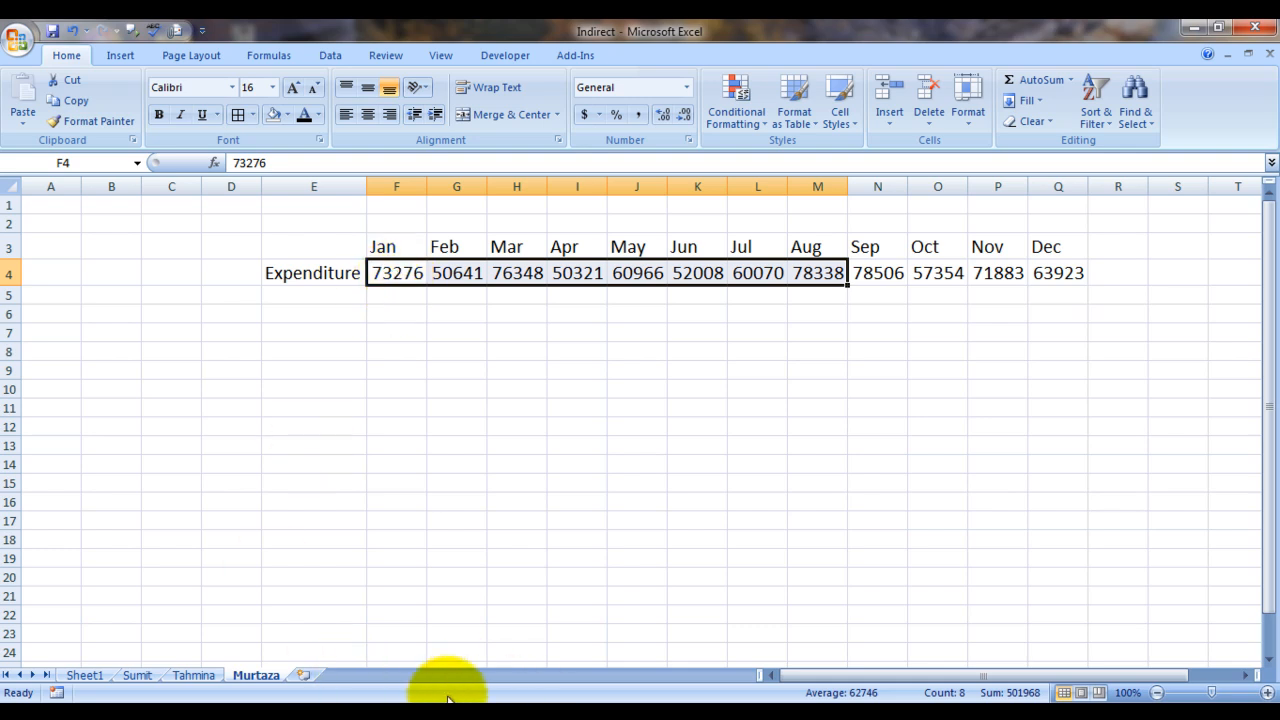
- On Sheet1, review the SUM and INDIRECT formula in J23 and clear the direct SUM formula from K23
click(96, 677)
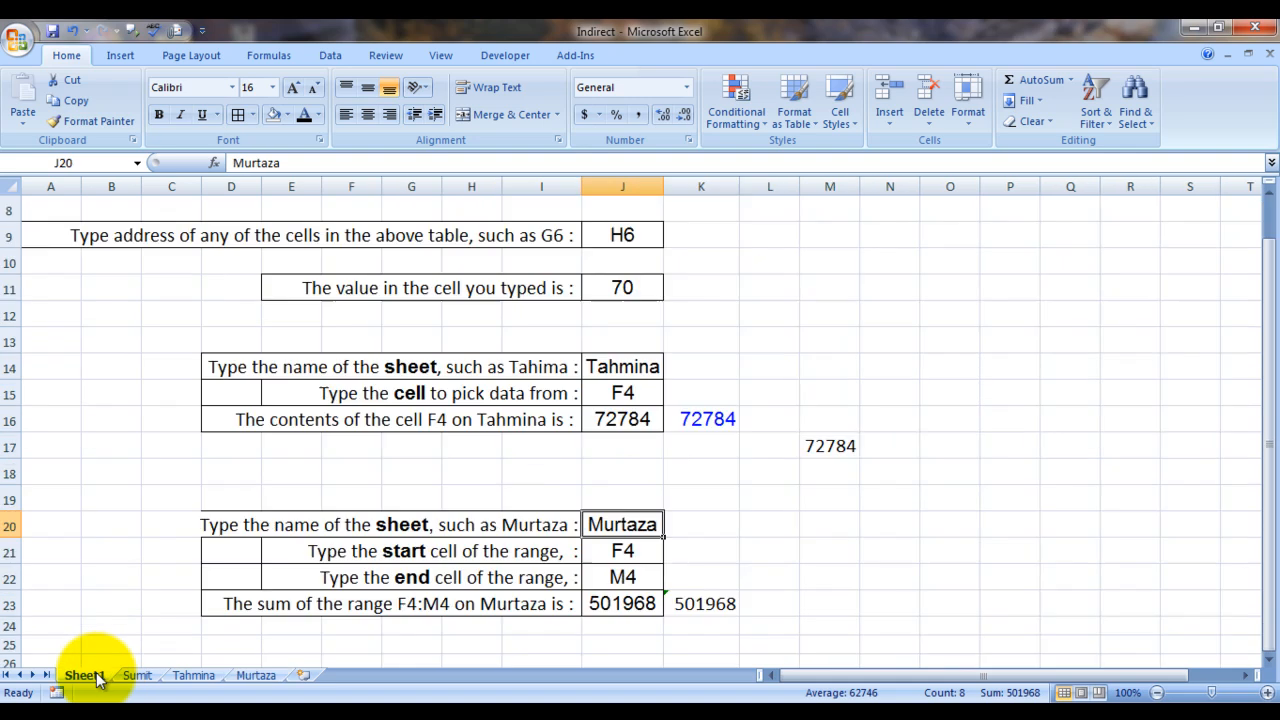
key(Right)
key(Down)
key(Down)
key(Down)
key(Left)
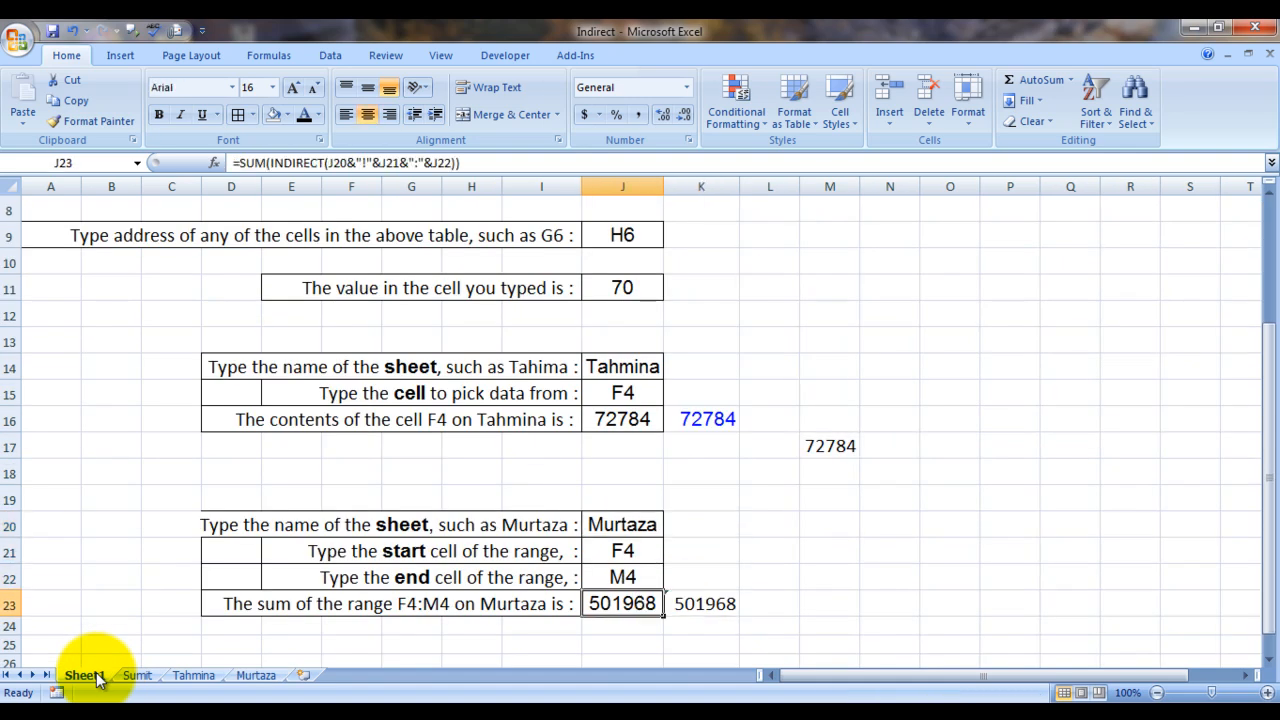
key(Right)
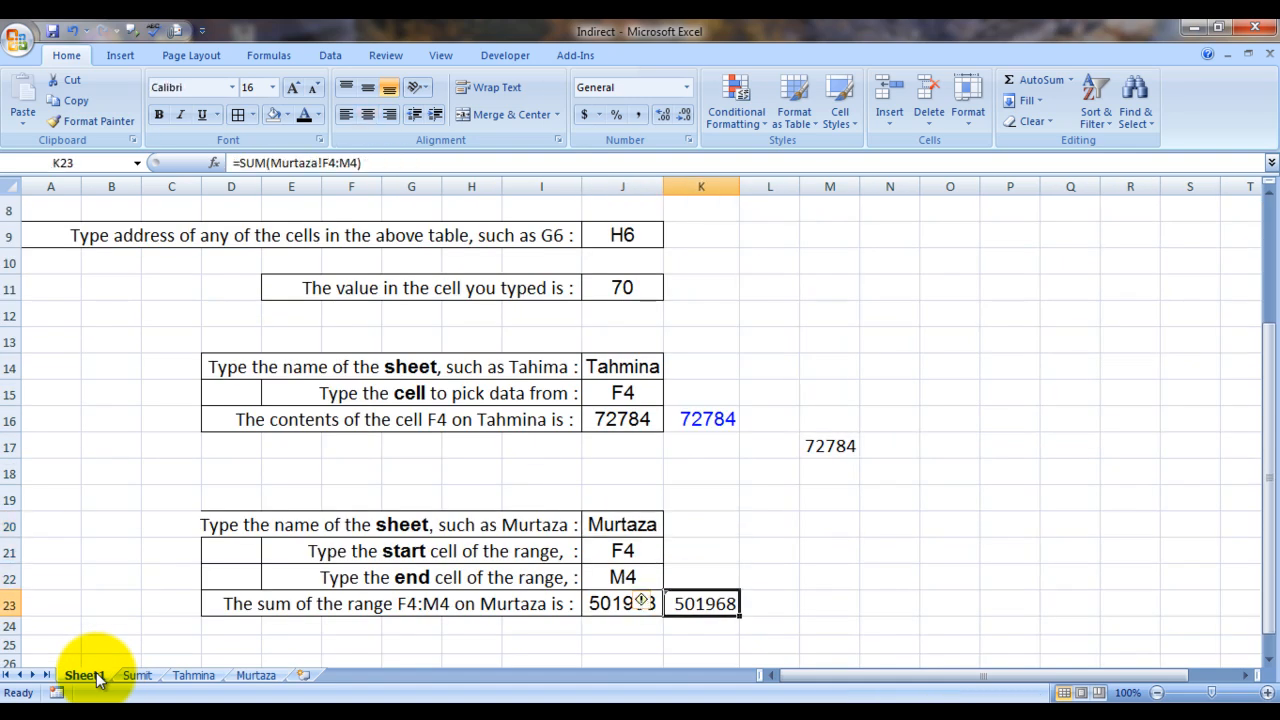
key(Delete)
key(Right)
key(Right)
key(Left)
key(Left)
key(Right)
key(Left)
key(Right)
text(=INDIRECT()
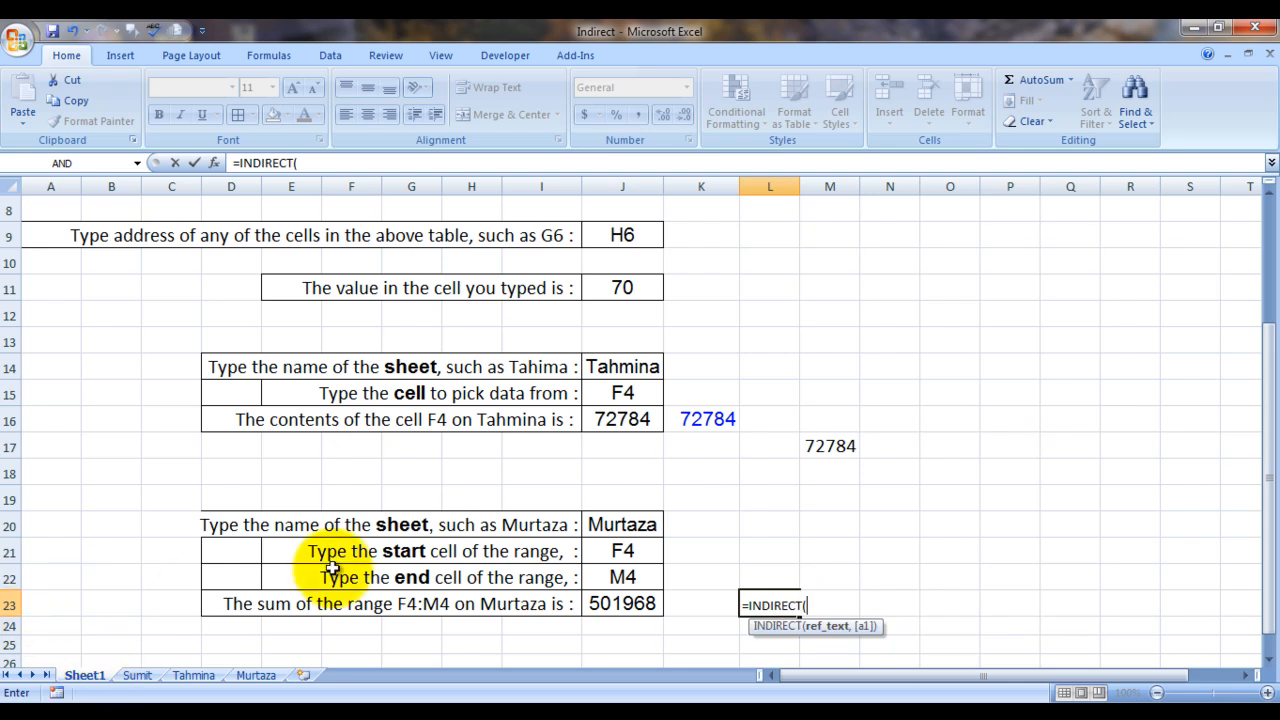
click(636, 524)
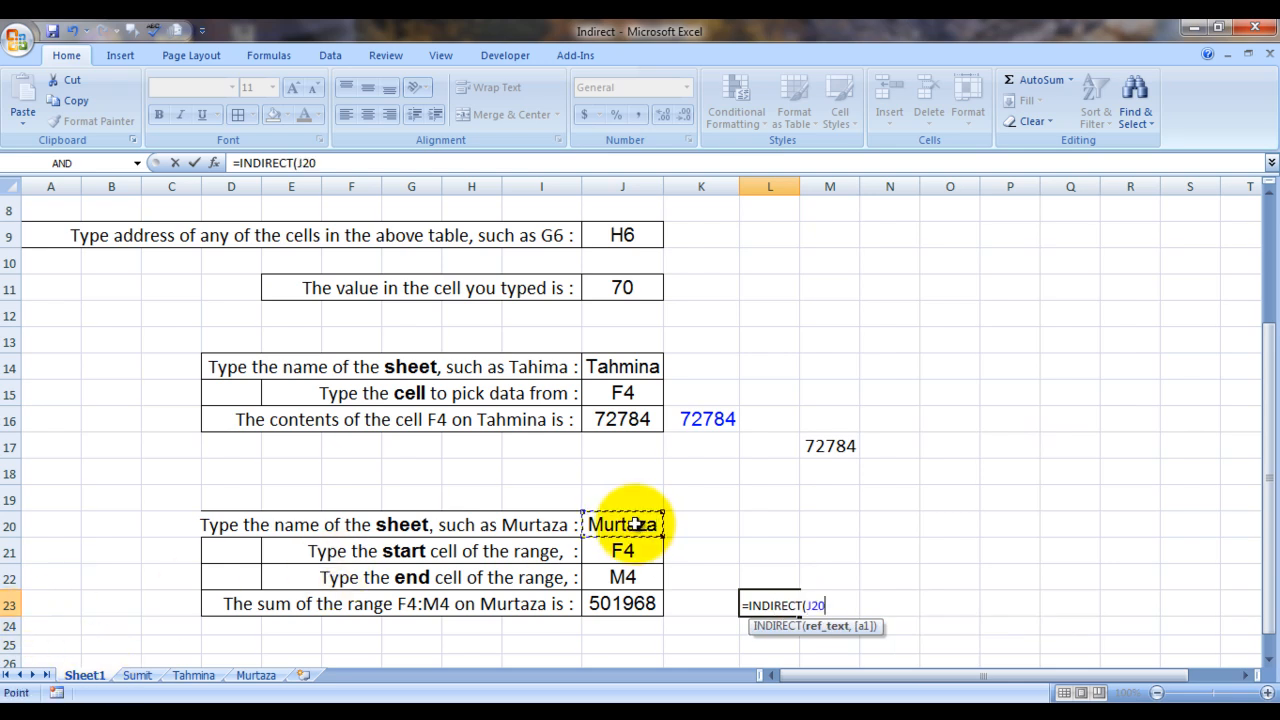
text("!"&)
click(629, 549)
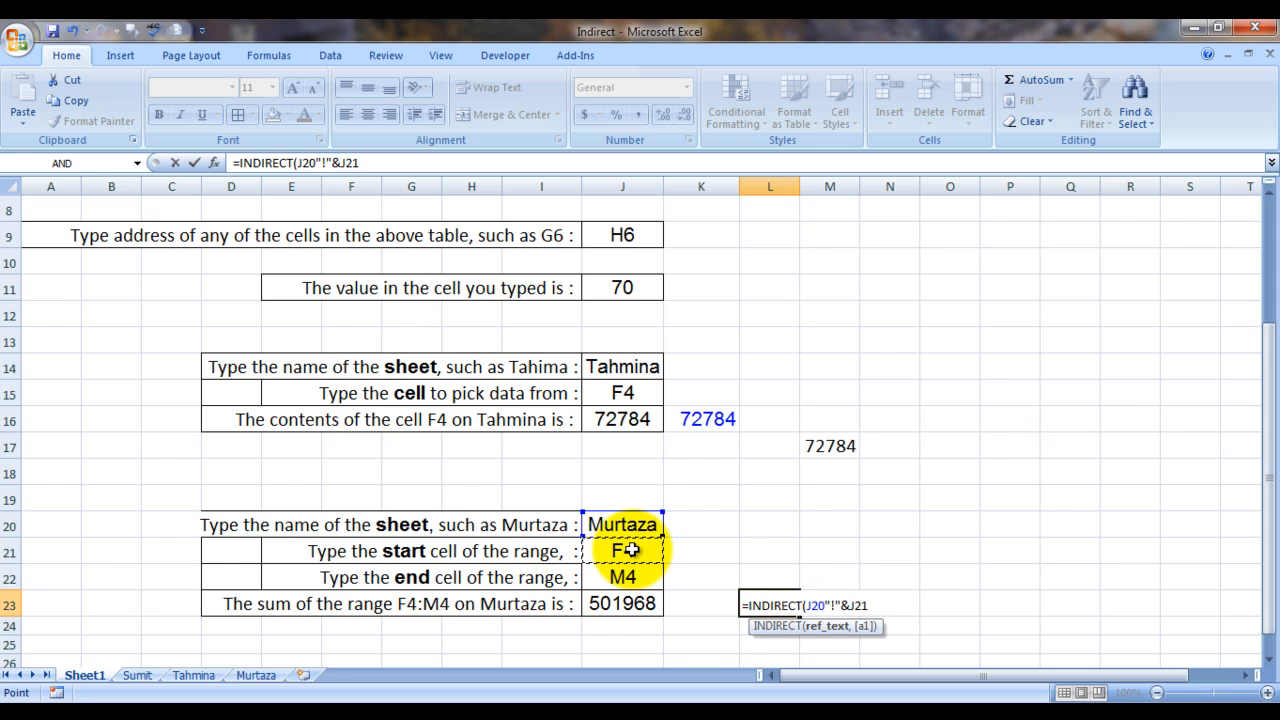
text(:")
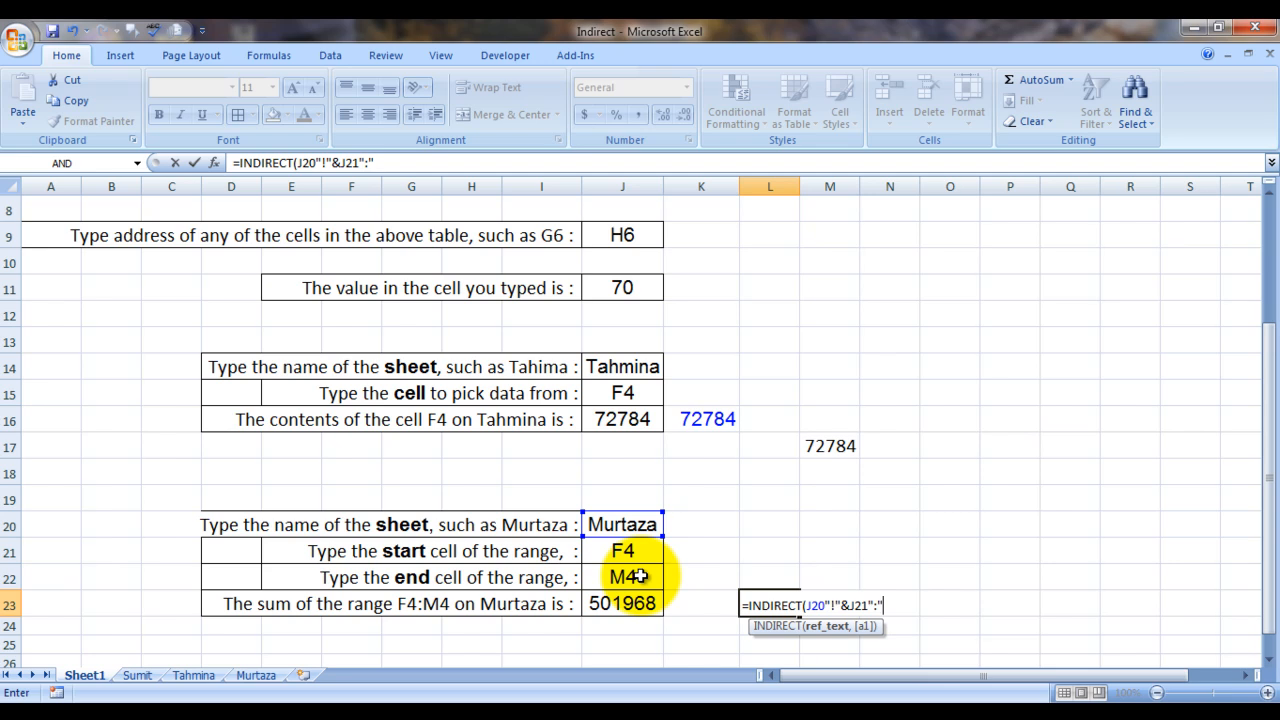
key(Return)
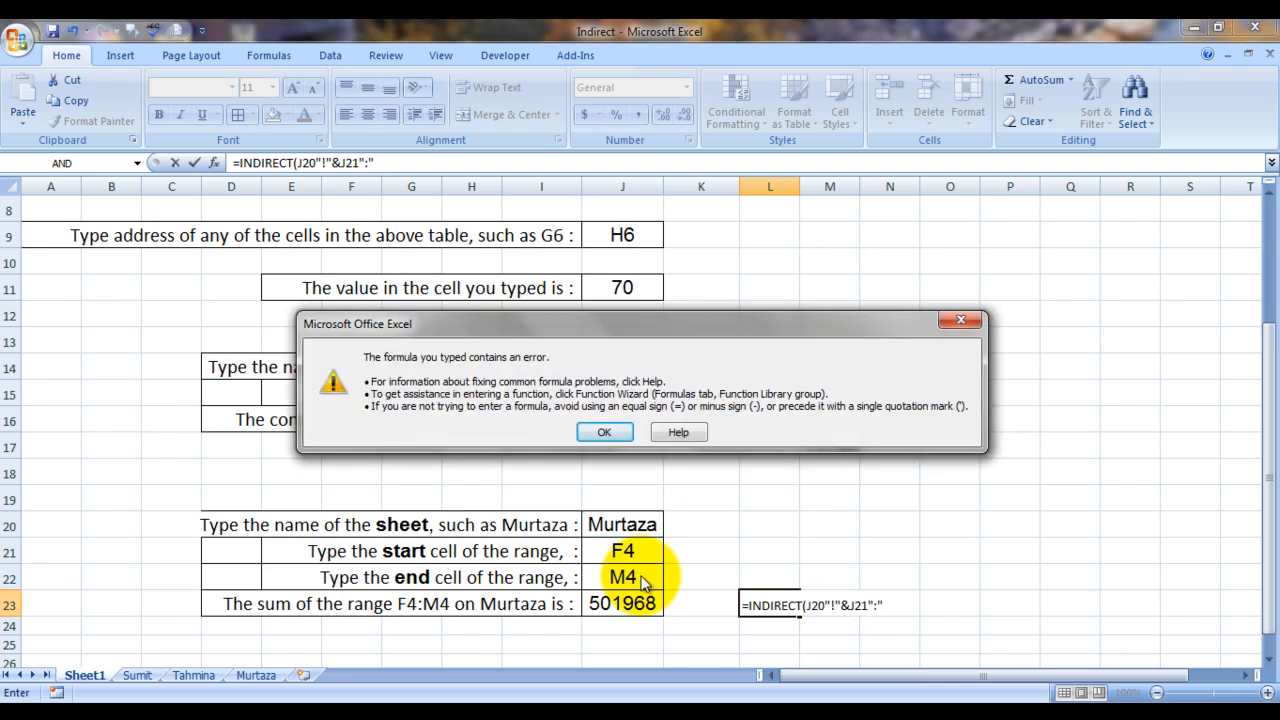
key(Return)
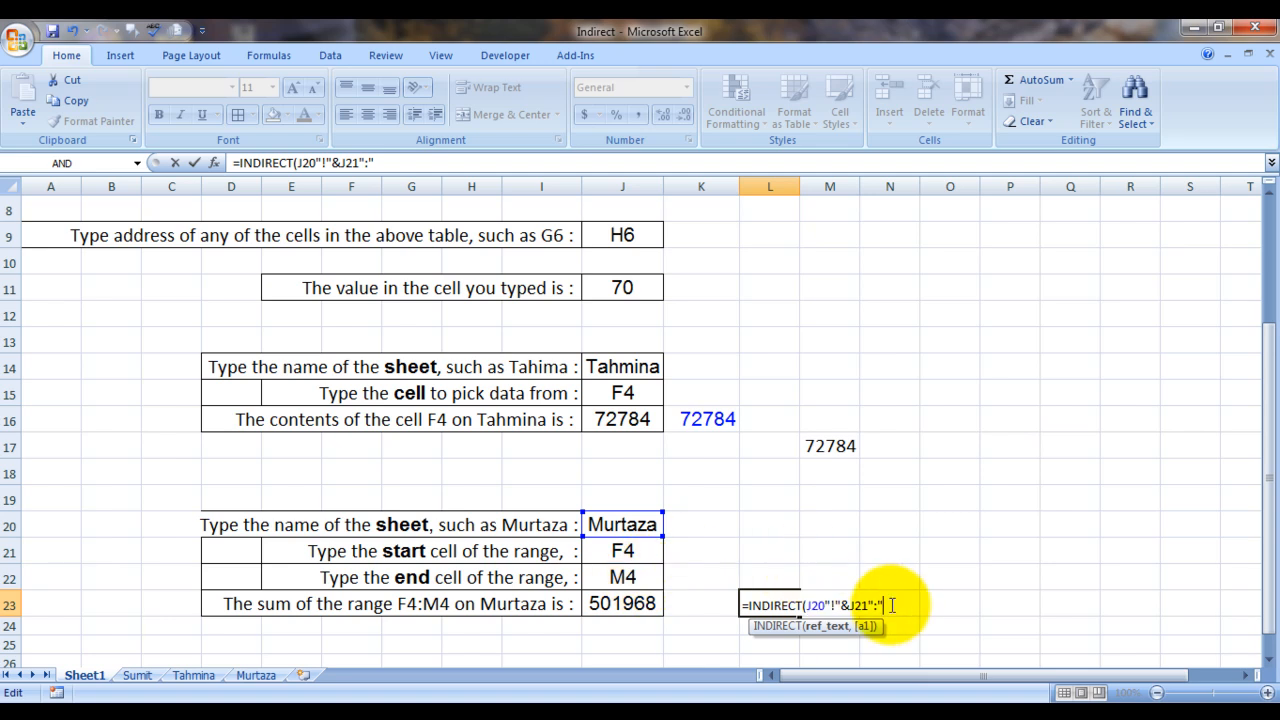
text(&)
click(640, 577)
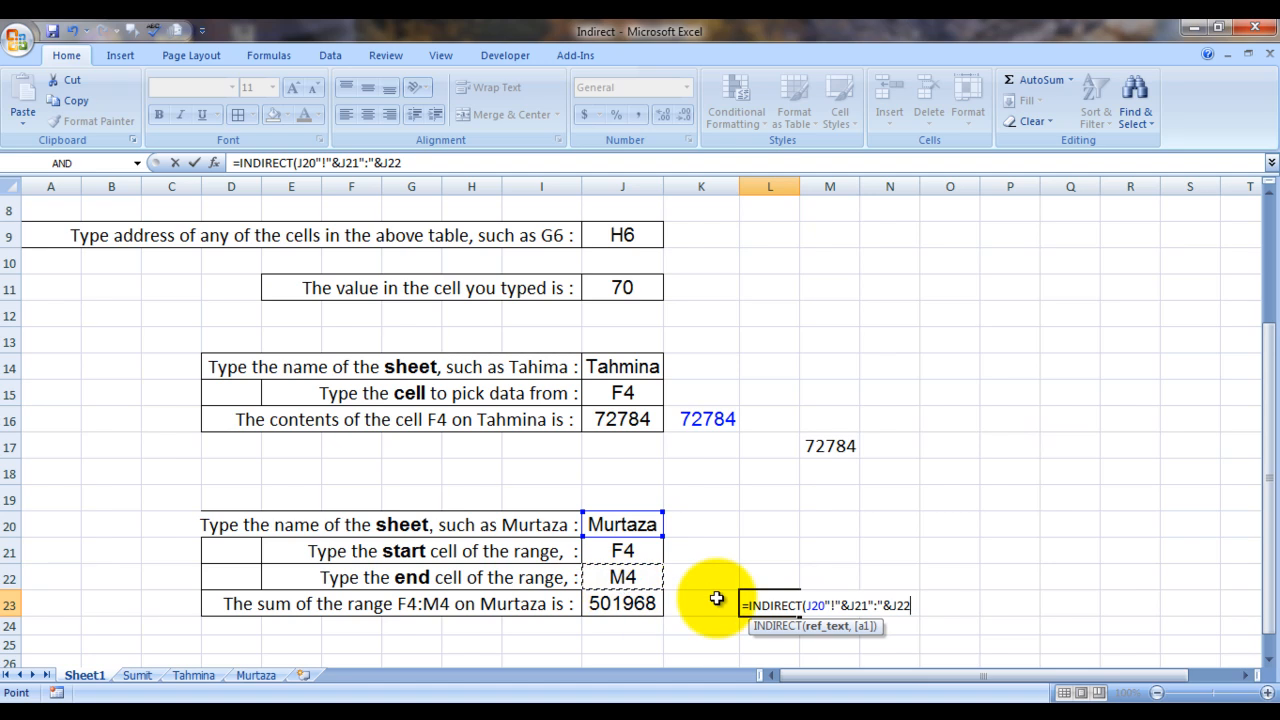
text()))
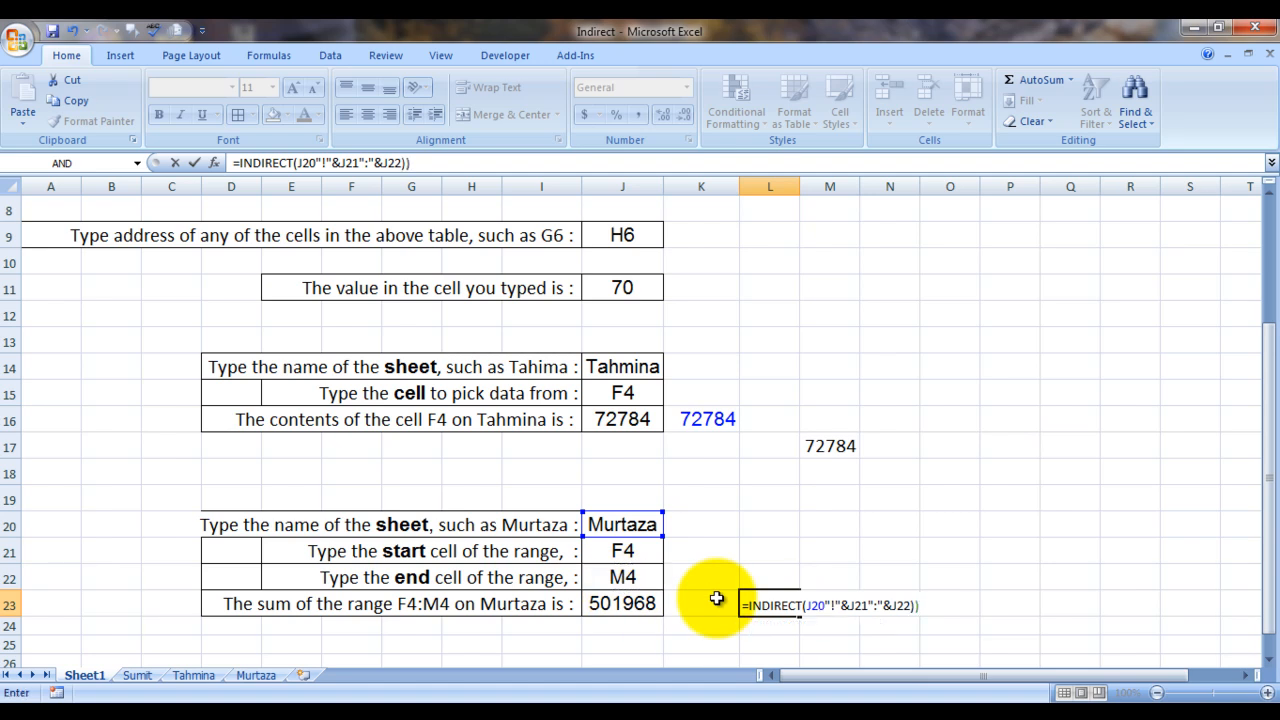
key(Escape)
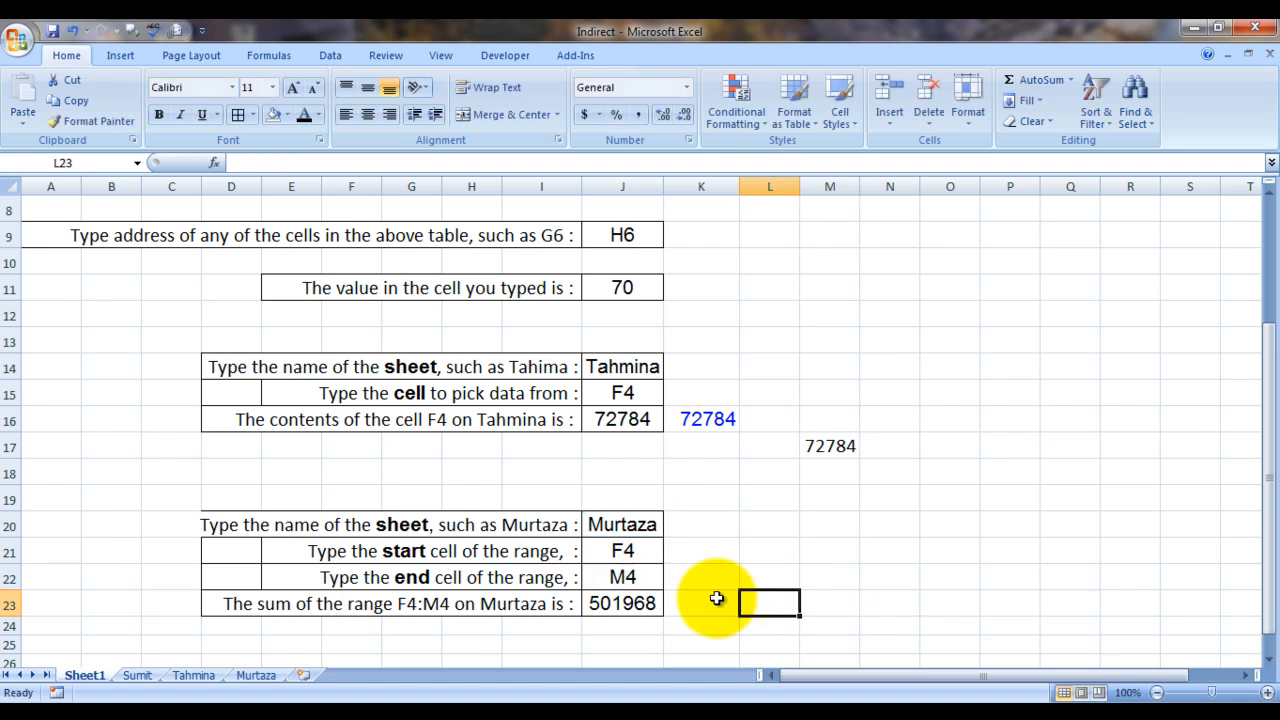
- Enter =SUM(INDIRECT(J20&"!"&J21&":"&J22)) in L23 to sum the range given by the sheet name, start cell and end cell
text(=sum)
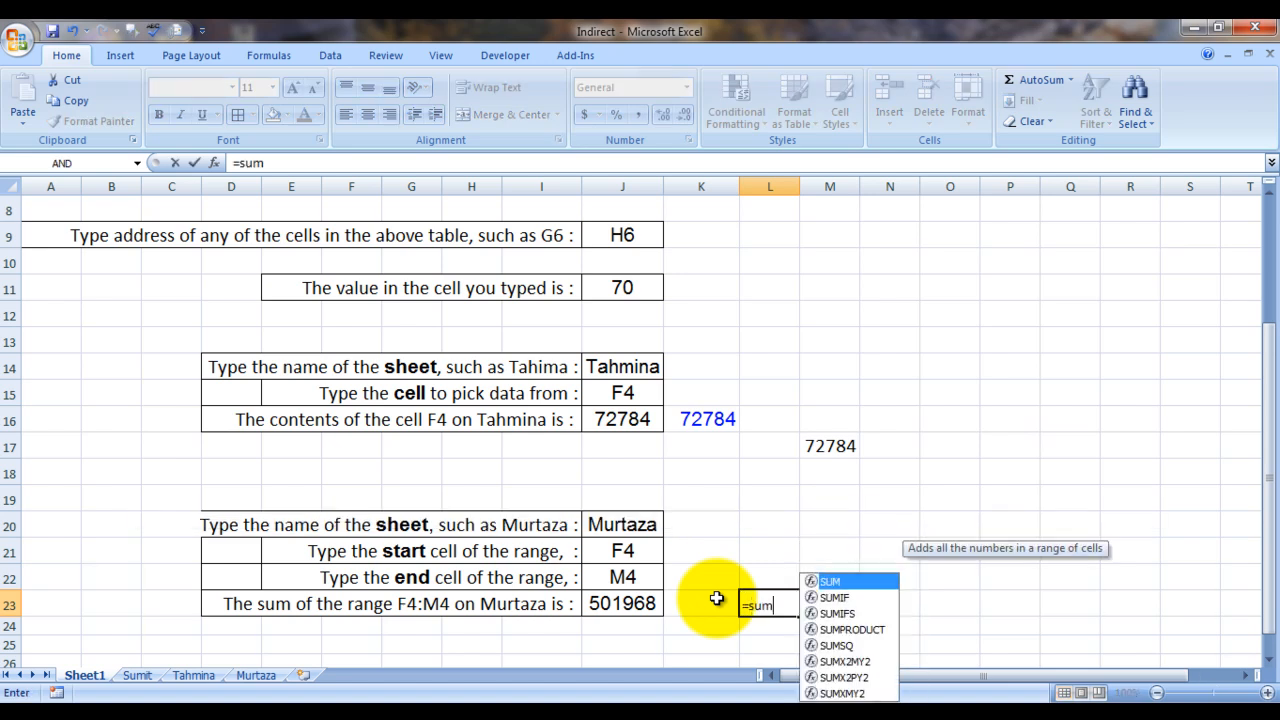
key(Tab)
text(in)
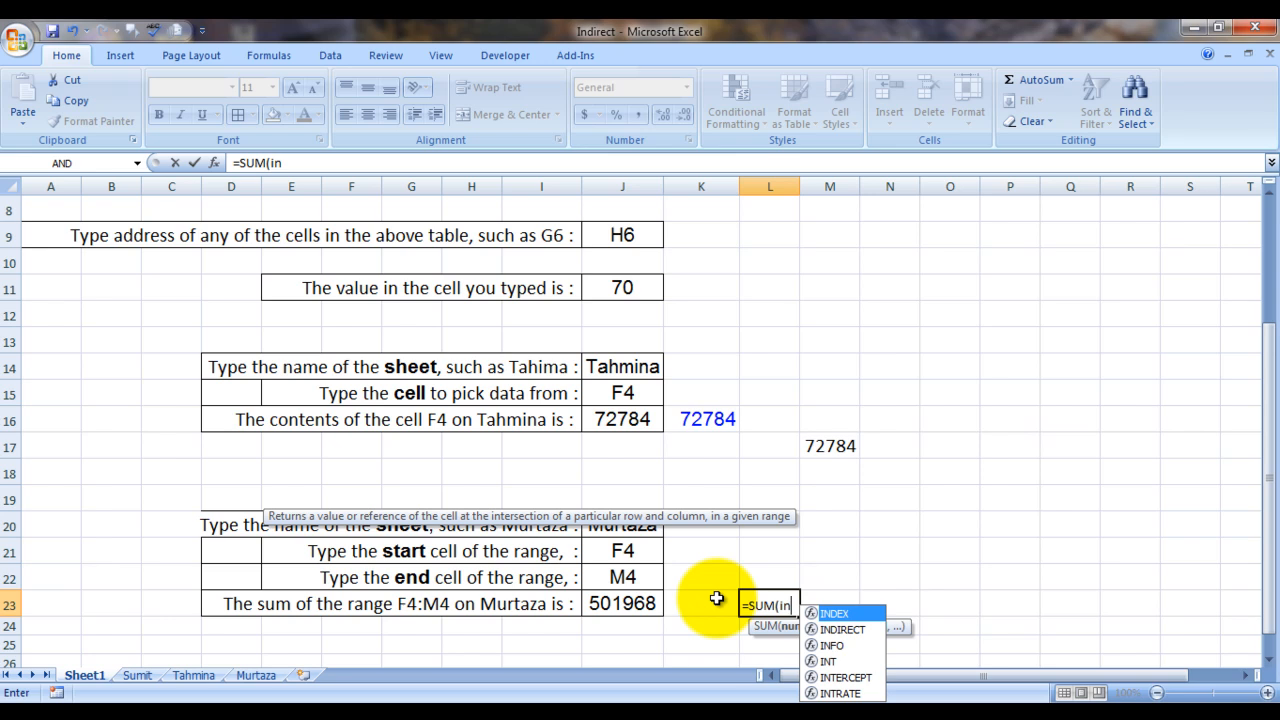
key(Down)
key(Tab)
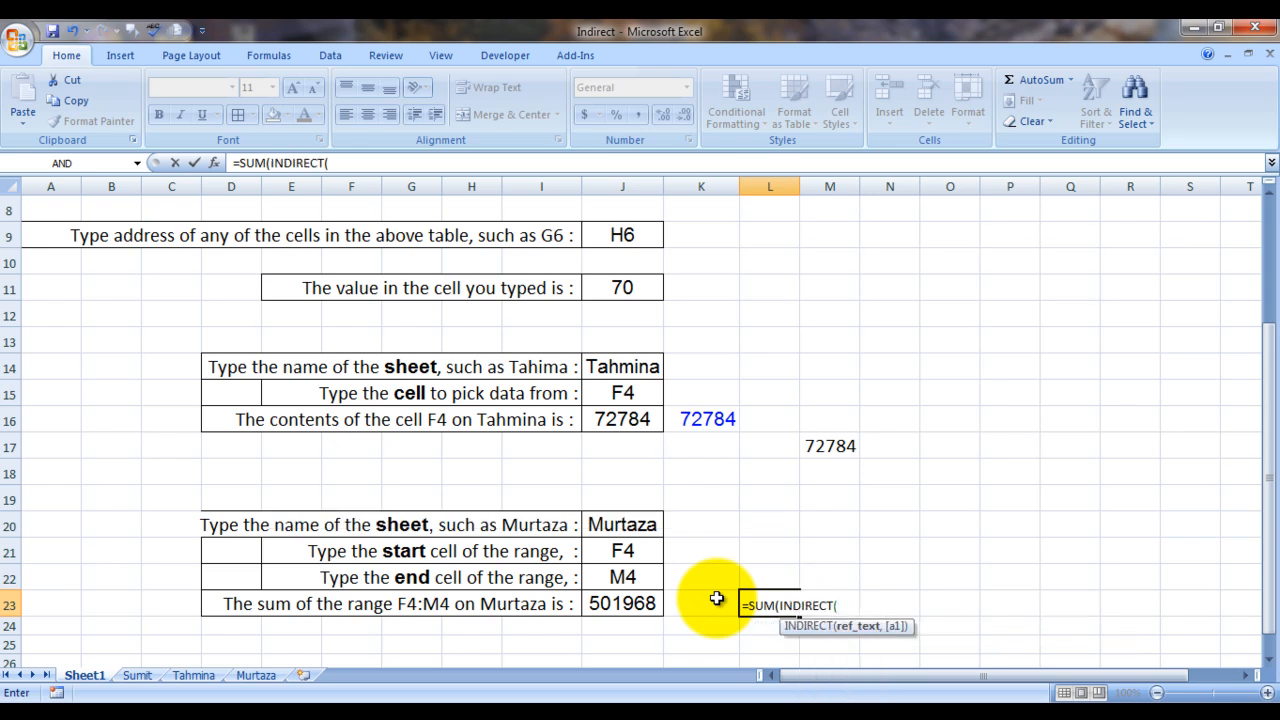
click(643, 527)
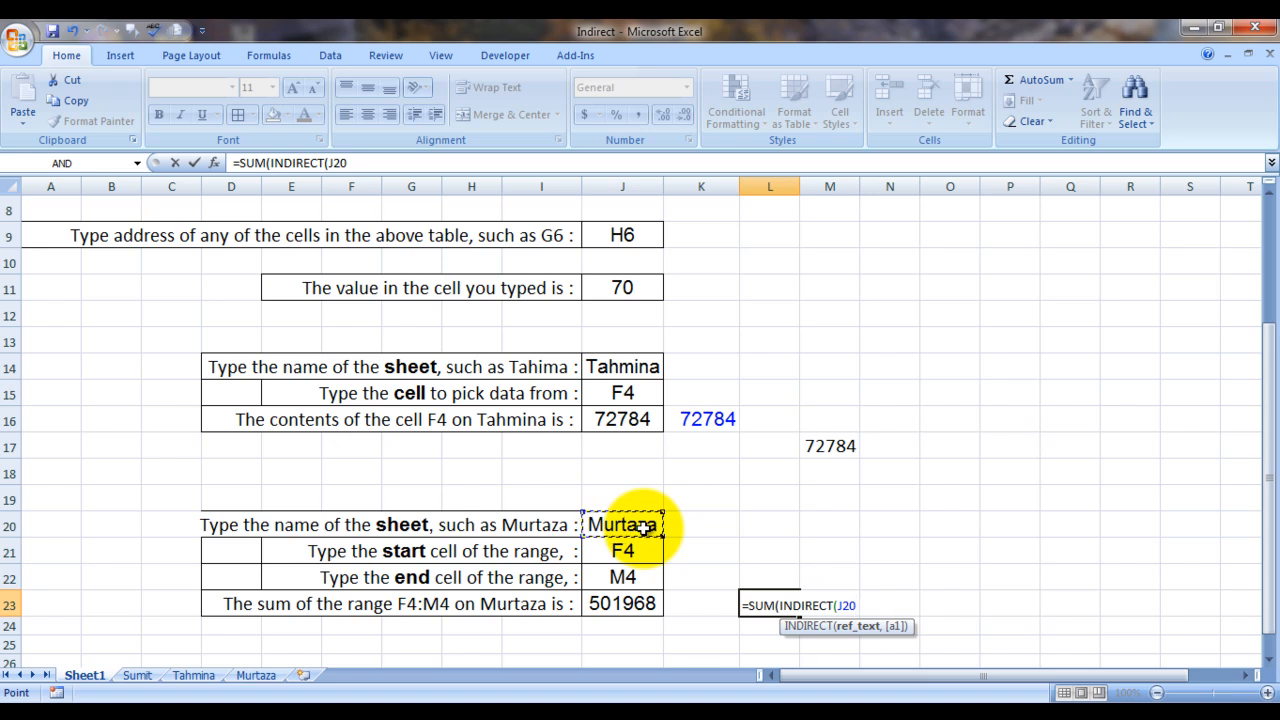
text(&"!"&)
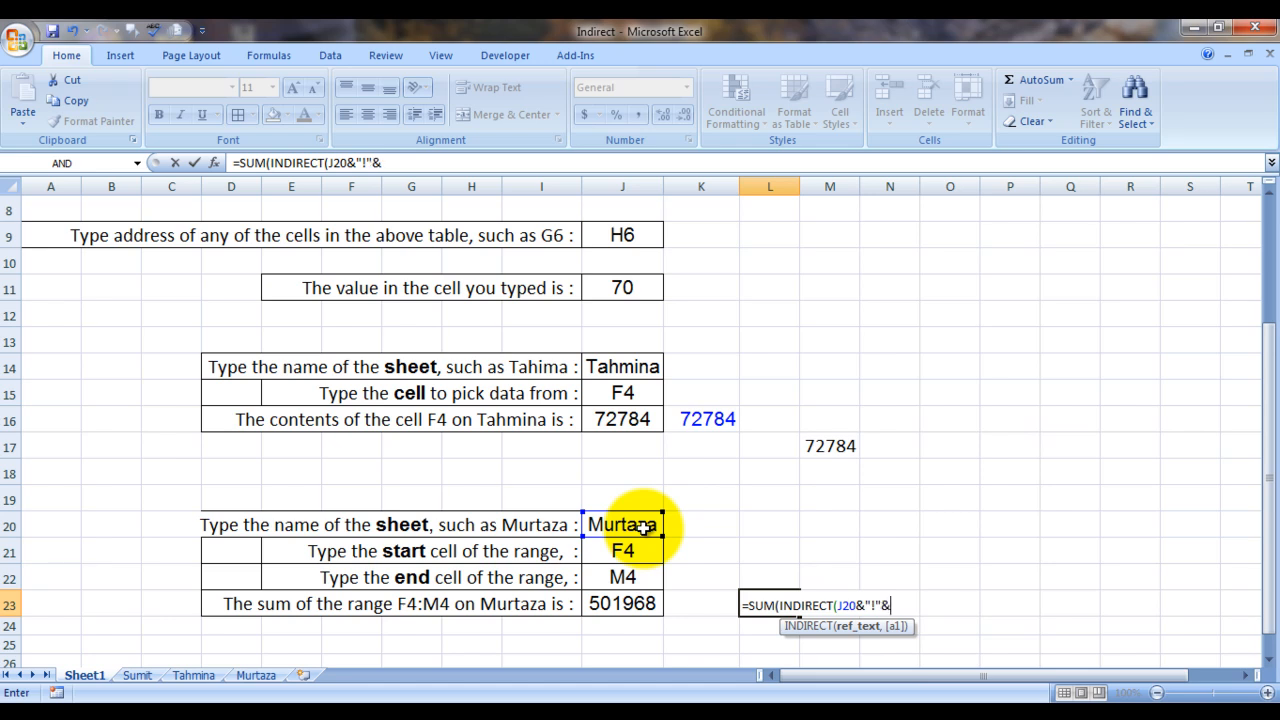
click(636, 548)
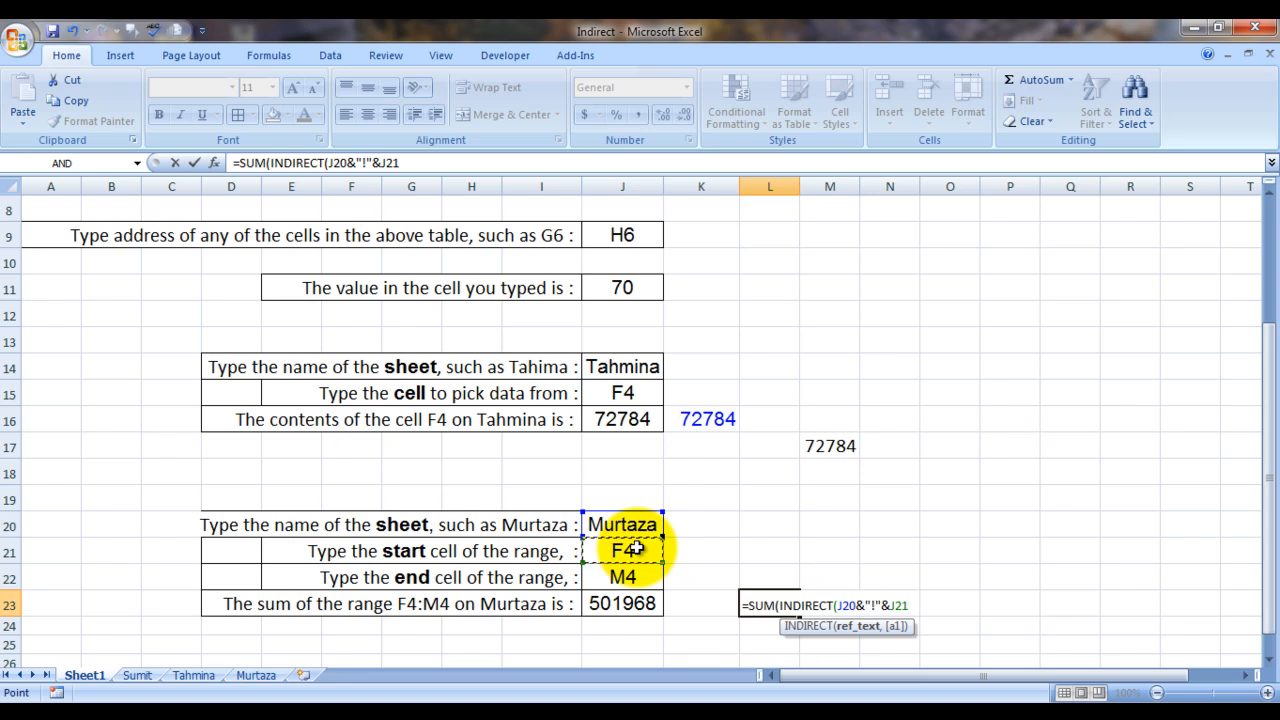
text(&":")
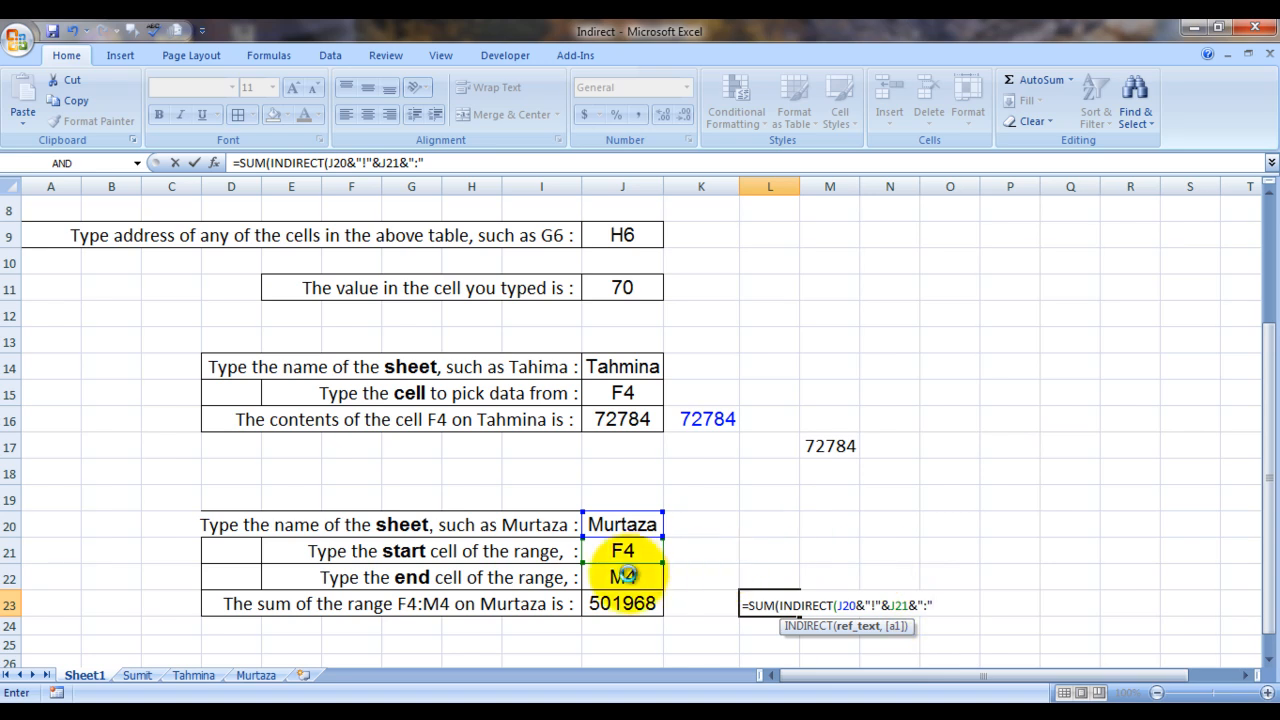
key(Return)
key(n)
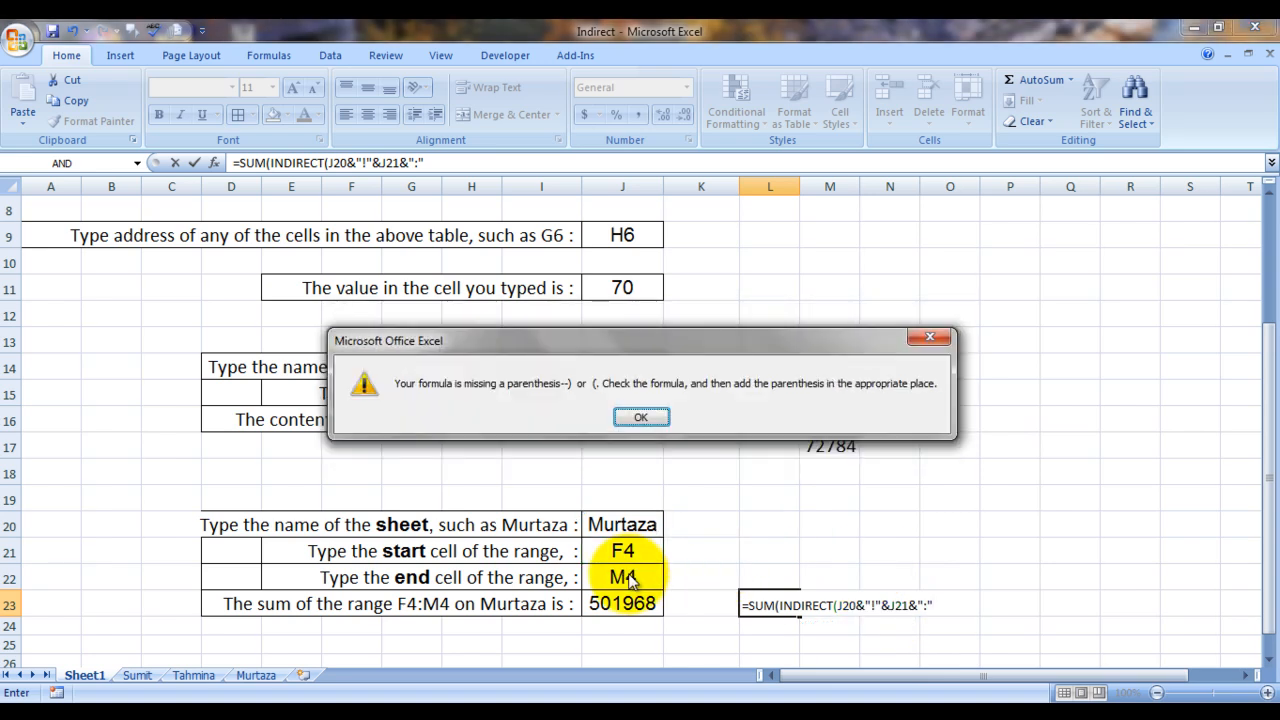
key(Return)
click(950, 601)
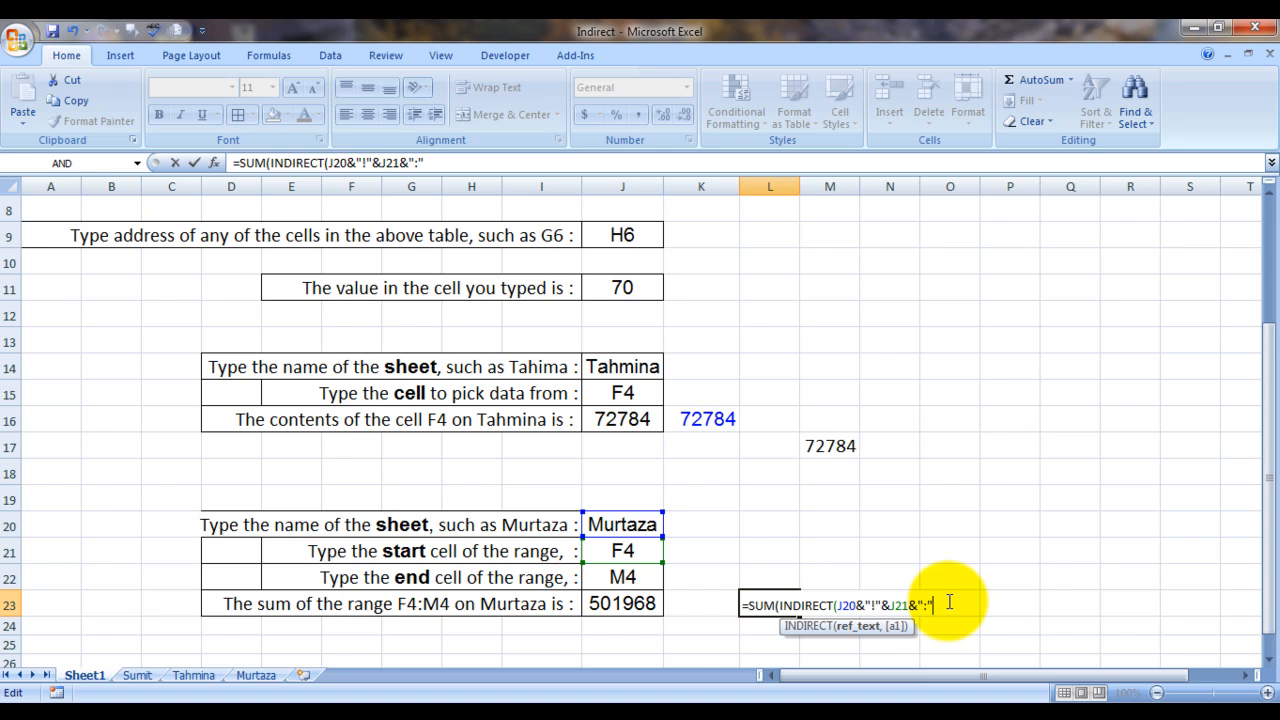
text(&)
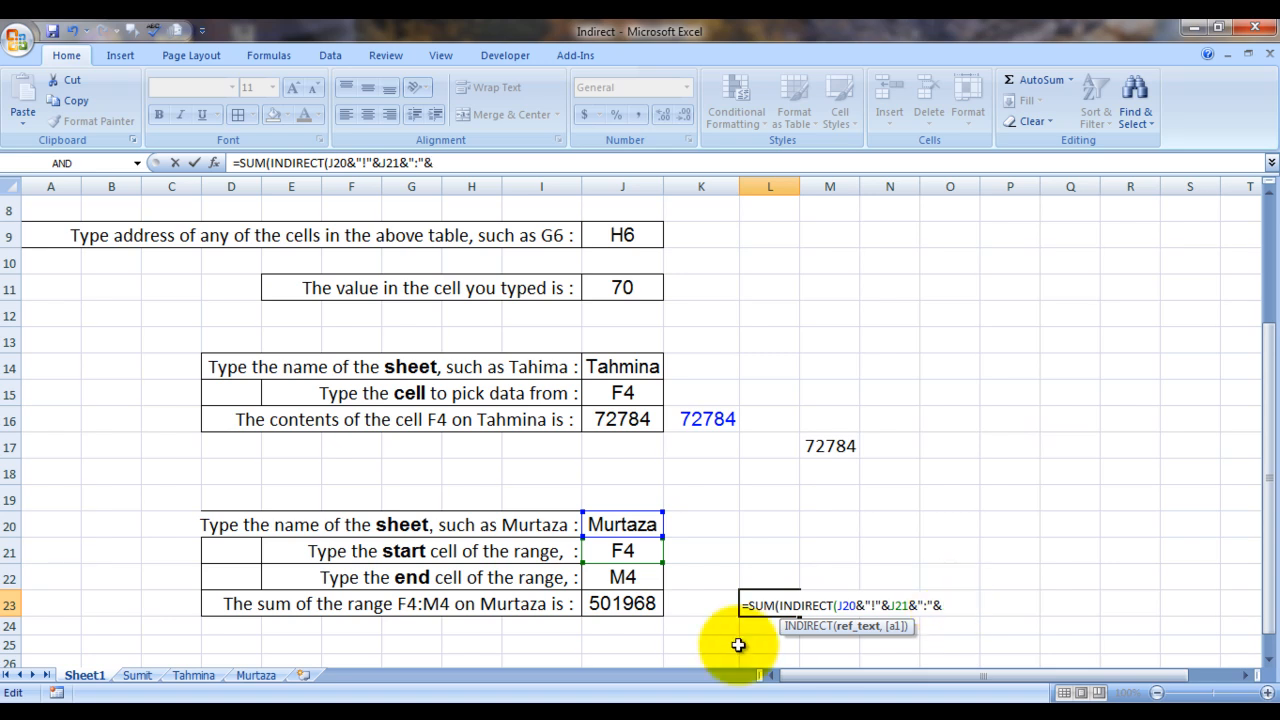
click(641, 575)
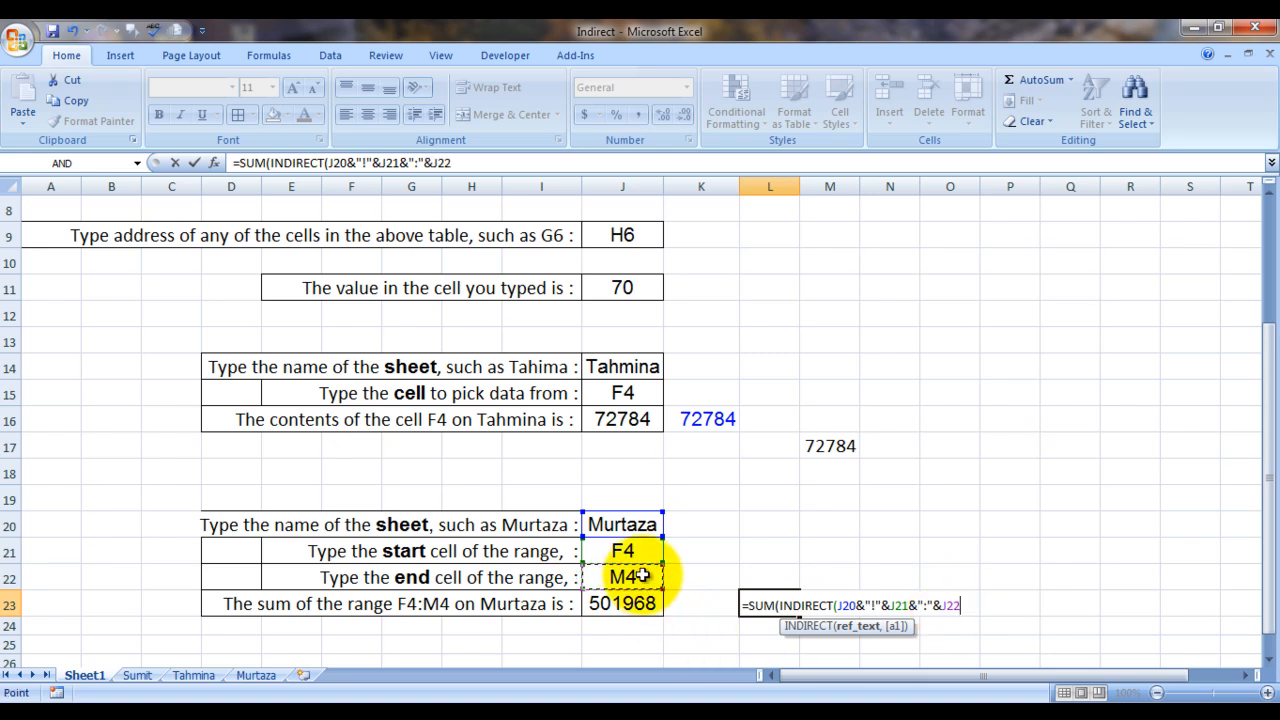
text()))
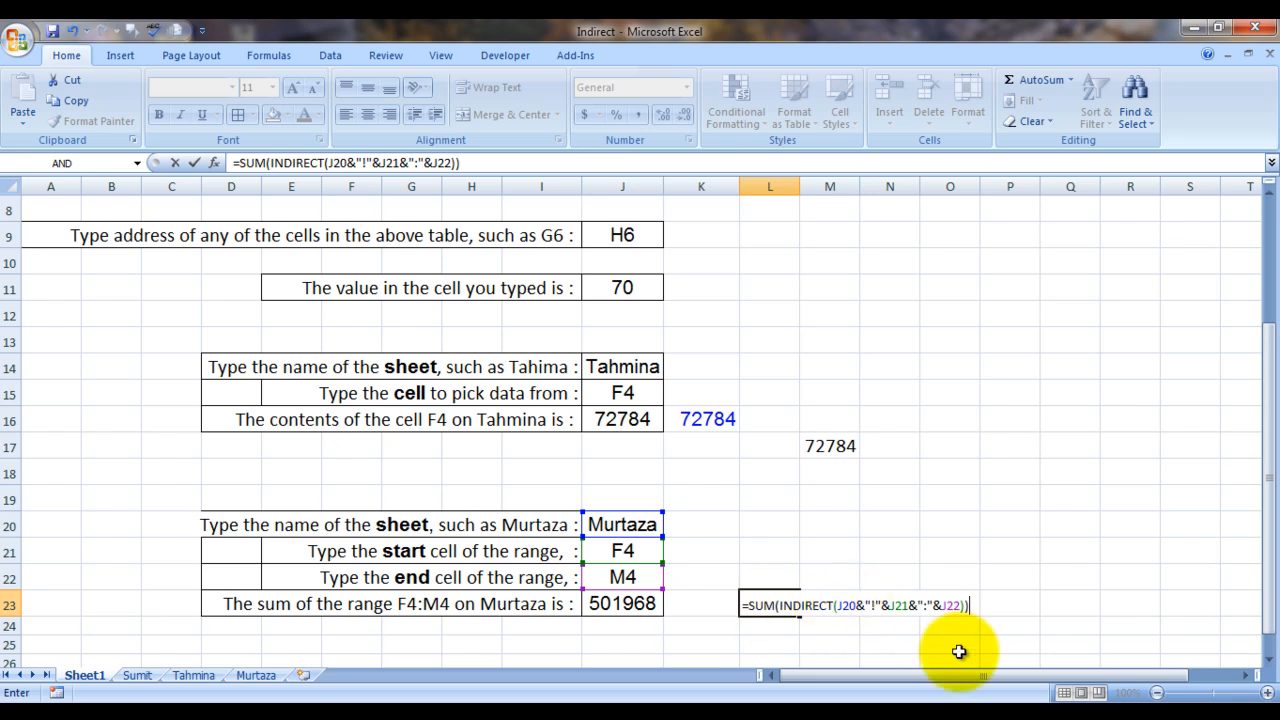
key(Return)
- Set the font size of cell L23 to 16
key(Up)
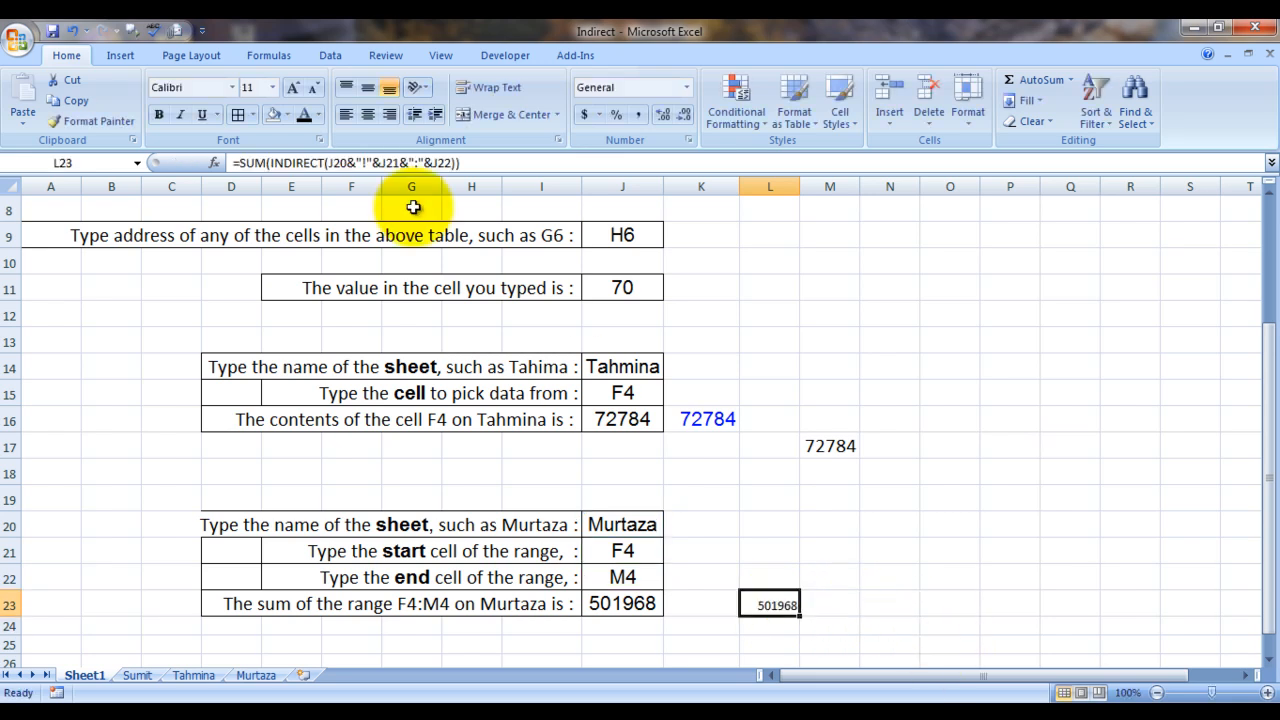
click(273, 88)
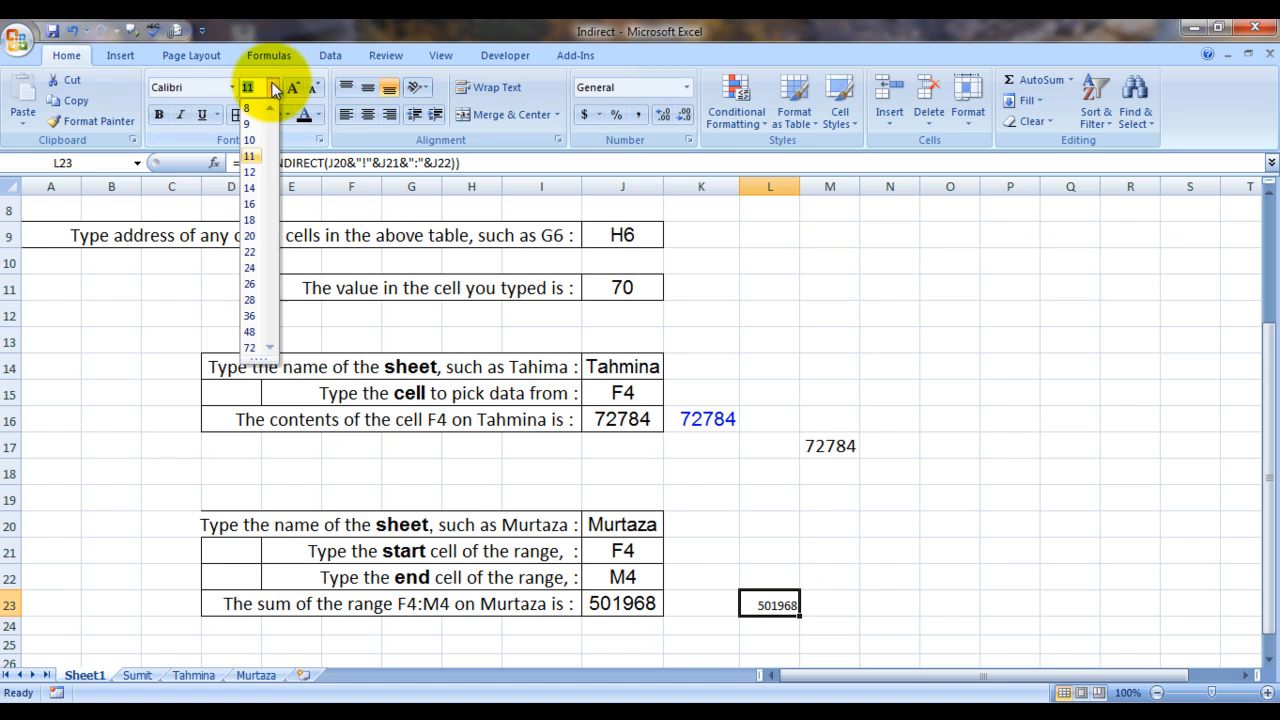
click(255, 205)
key(Right)
key(Left)
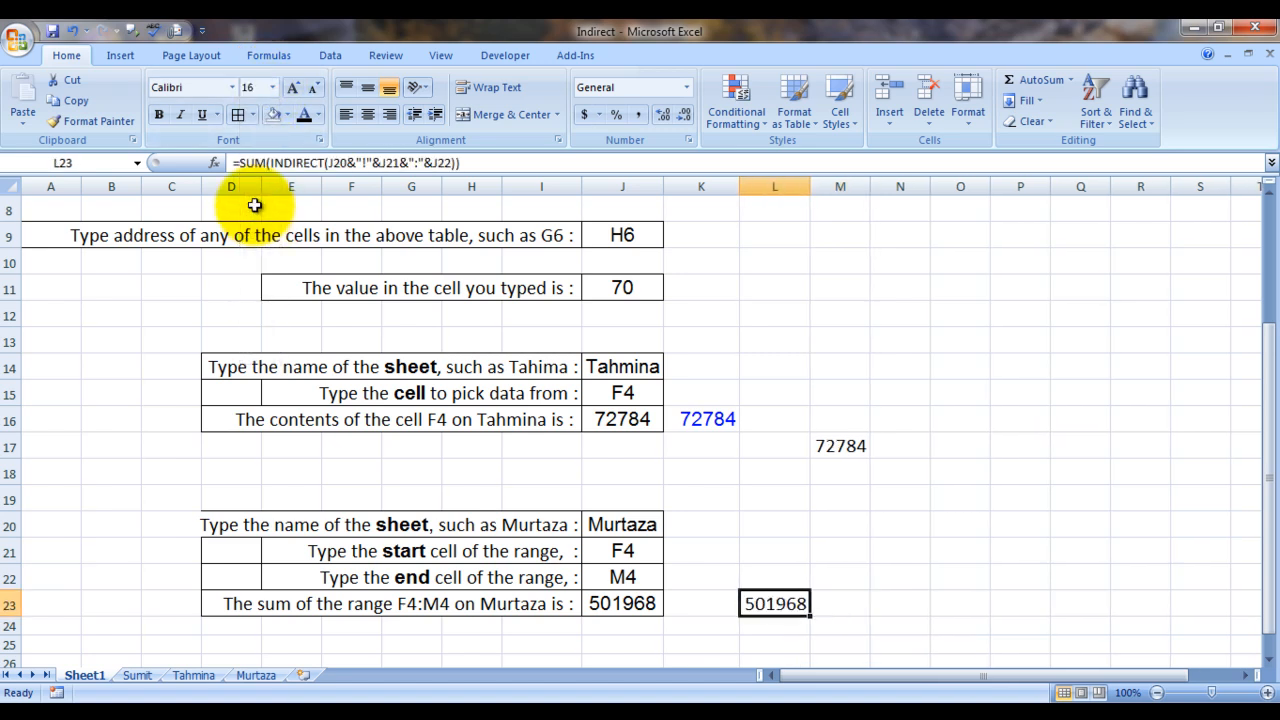
- Review the SUM and INDIRECT formula in L23 and compare it with the formula in J23
key(F2)
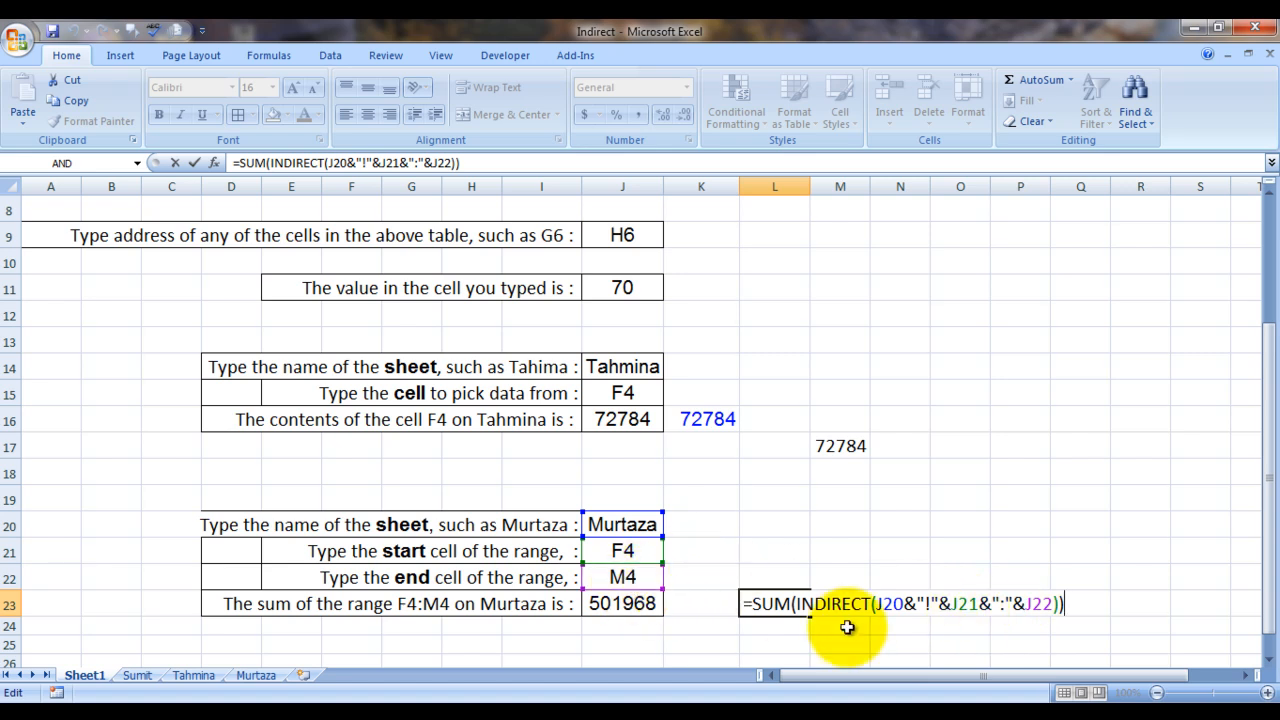
key(Return)
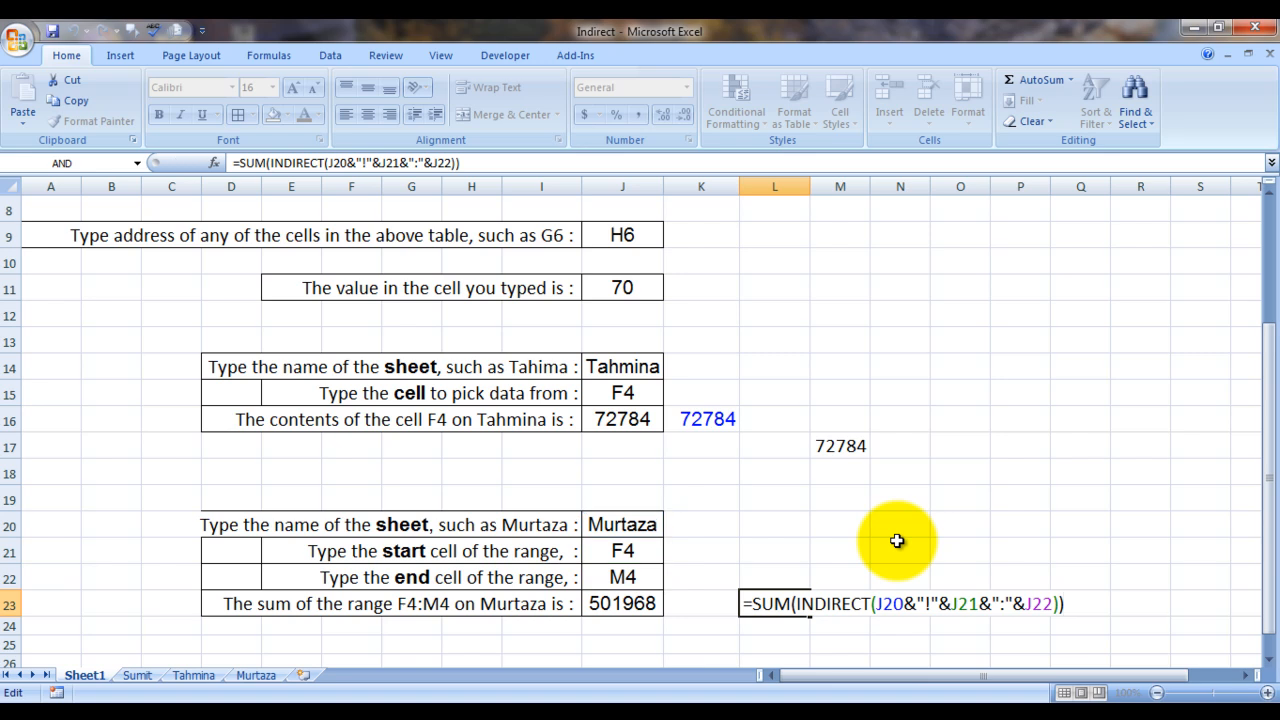
key(Left)
key(Left)
key(Right)
key(Right)
key(Left)
key(Left)
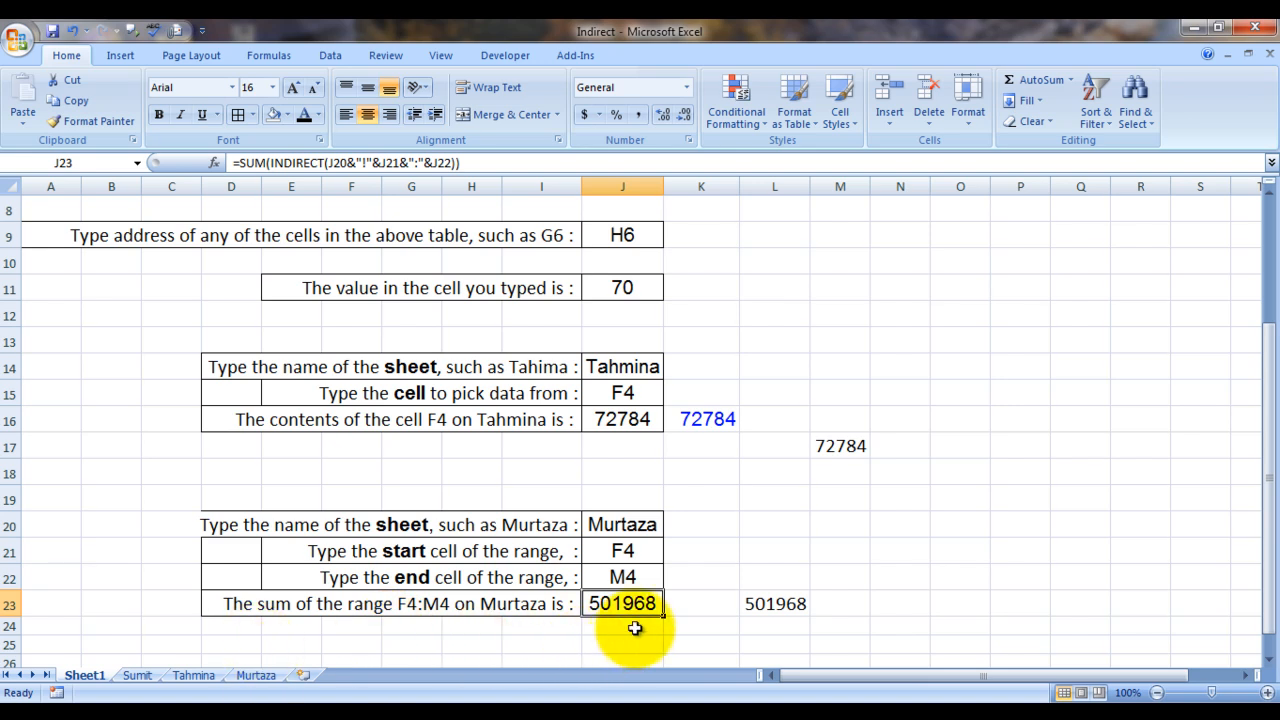
- Switch to the sheet named in J20 and select F4:M4 to check the January to August expenditure sum
click(271, 677)
key(shift+Right)
key(shift+Right)
key(shift+Right)
key(shift+Right)
key(shift+Right)
key(shift+Right)
key(shift+Right)
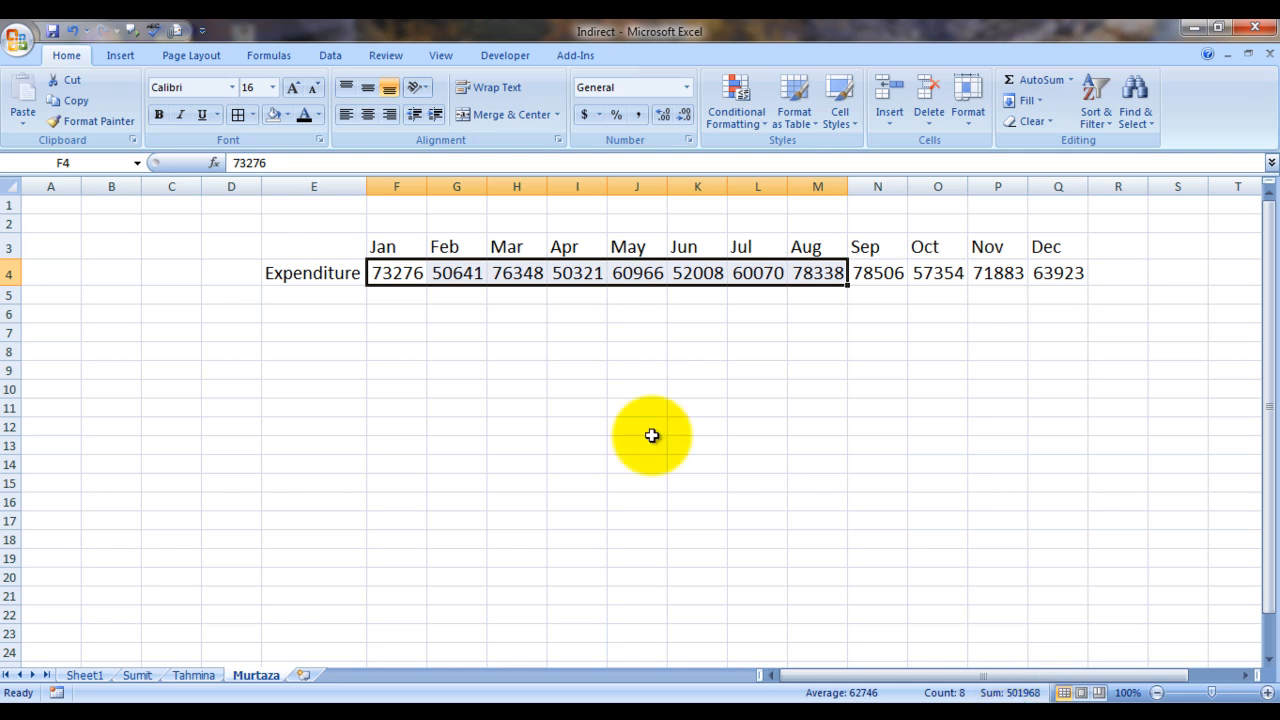
- Return to Sheet1 and go up to row 1, at cell H1, to view the regional monthly table
click(85, 676)
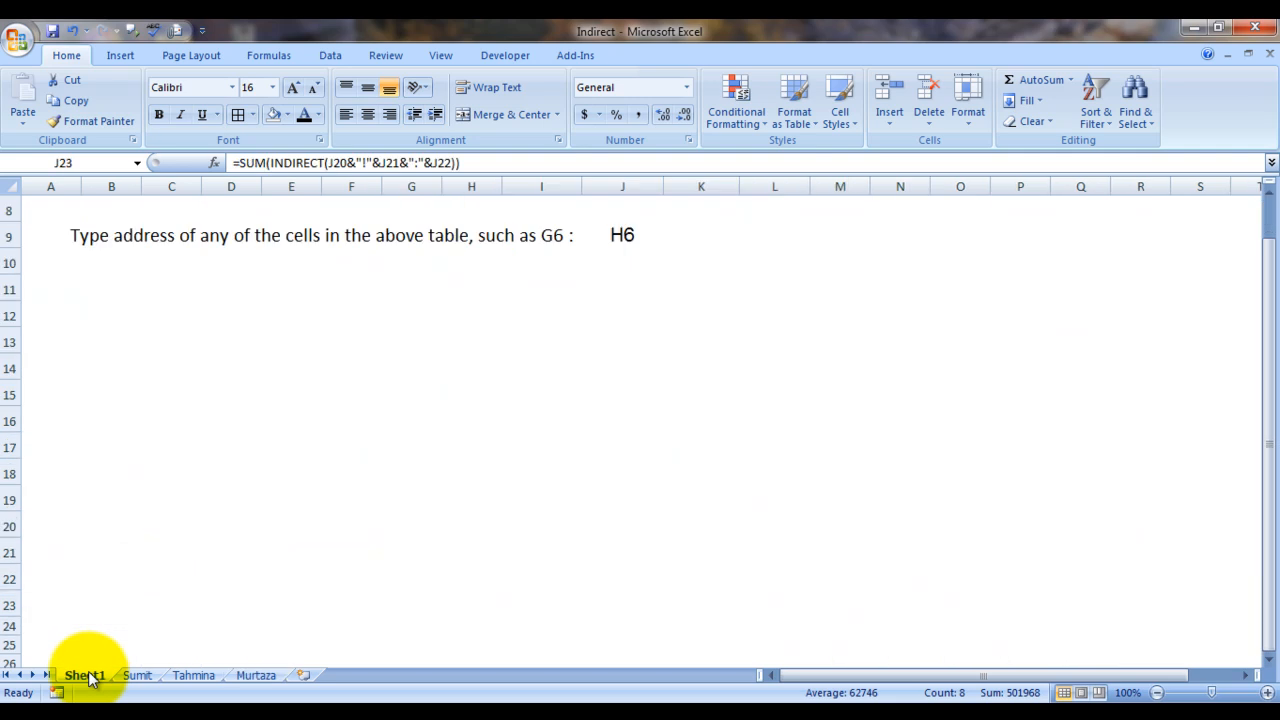
click(787, 477)
key(Up)
key(Up)
key(Up)
key(Up)
key(Up)
key(Up)
key(Up)
key(Up)
key(Up)
key(Up)
key(Up)
key(Up)
key(Up)
key(Up)
key(Up)
key(Up)
key(Up)
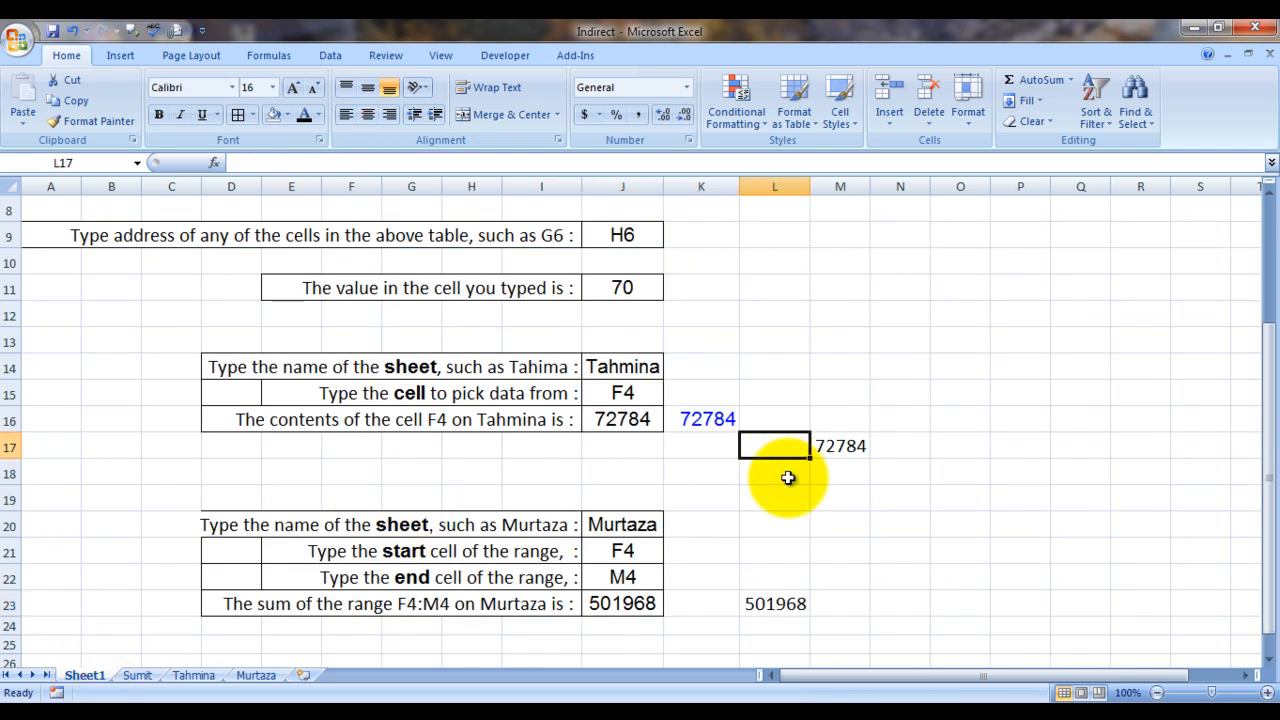
key(Left)
key(Left)
key(Left)
key(Left)
key(Left)
key(Left)
key(Left)
key(Left)
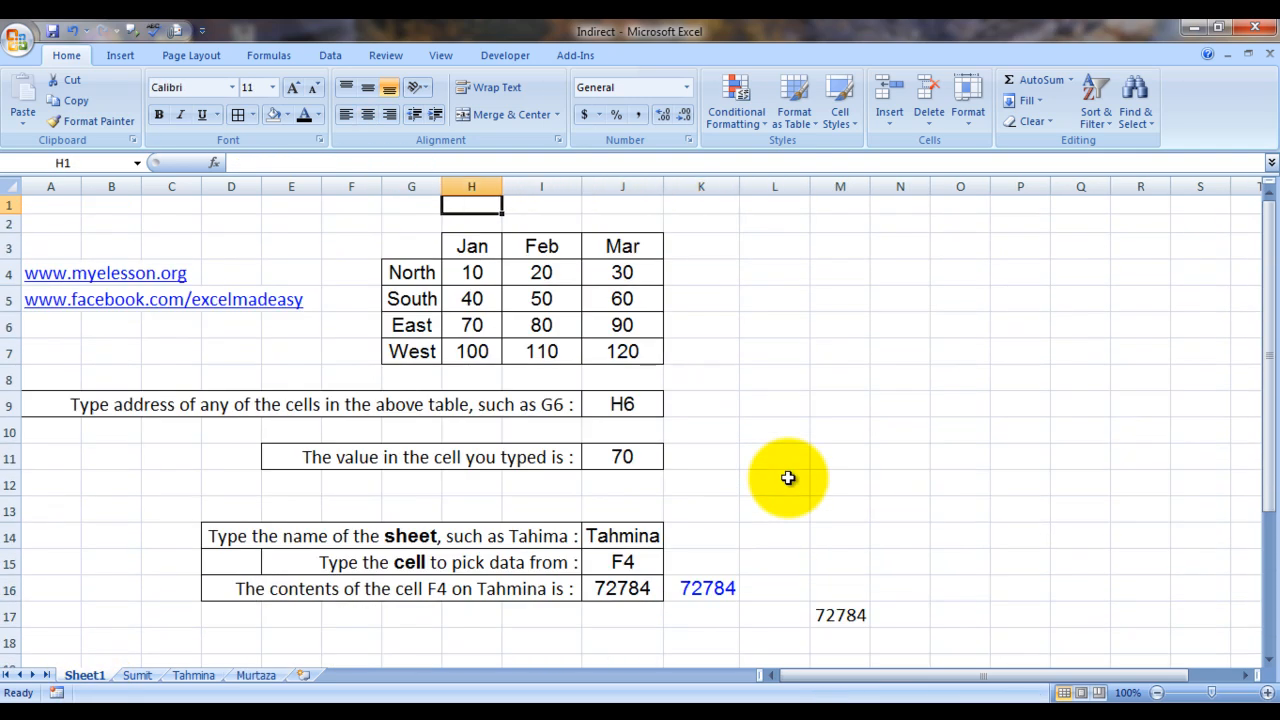